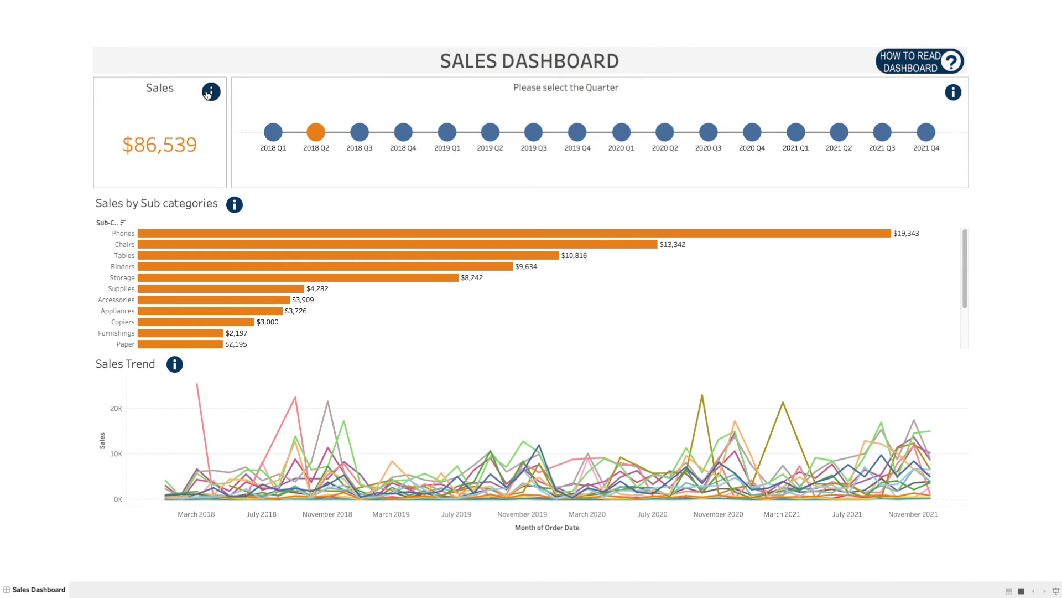
Step: Examine the info tooltips of the Sales, Sales by Sub categories and Sales Trend sections and the how-to-read overlay, and exit presentation mode
mouse_move(211, 92)
mouse_move(237, 207)
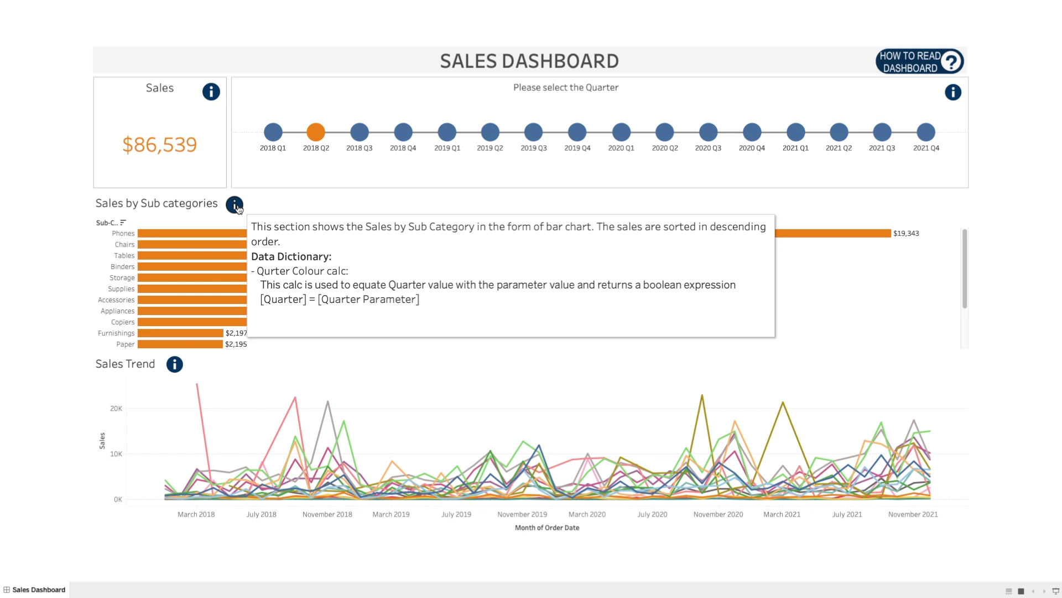
mouse_move(174, 364)
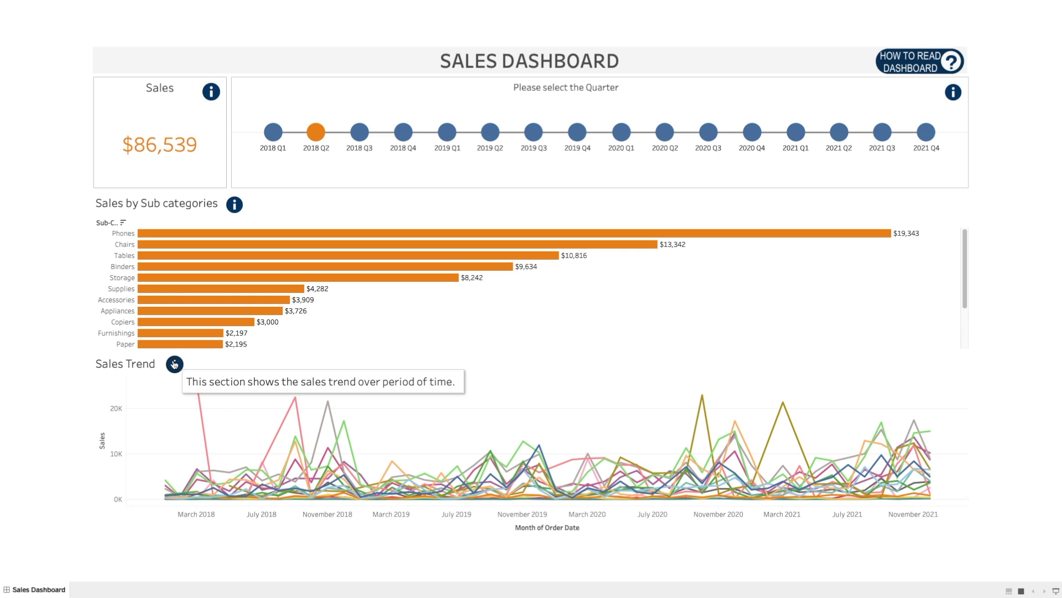
click(914, 61)
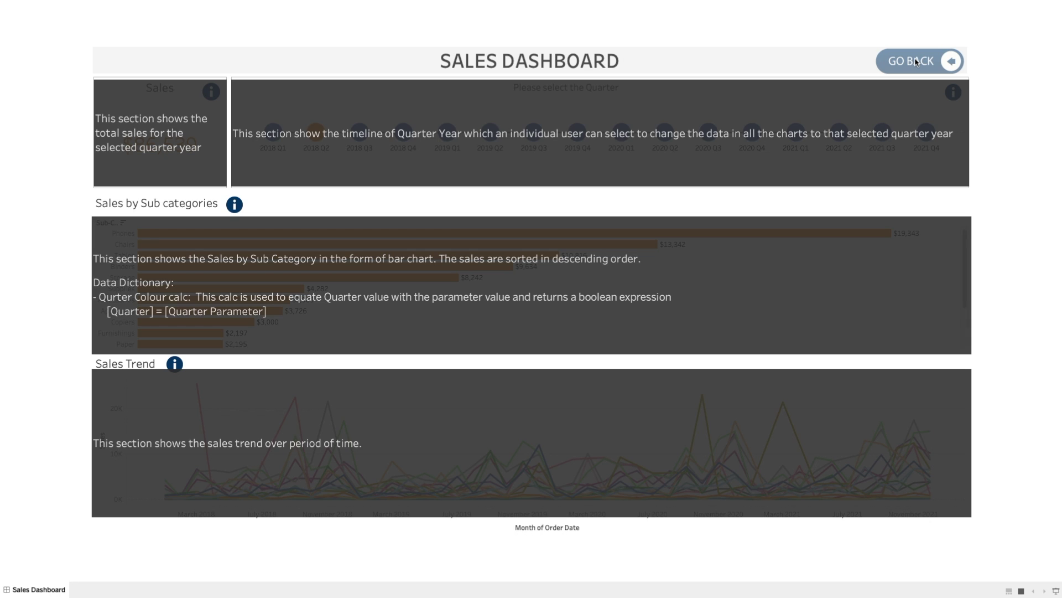
click(916, 62)
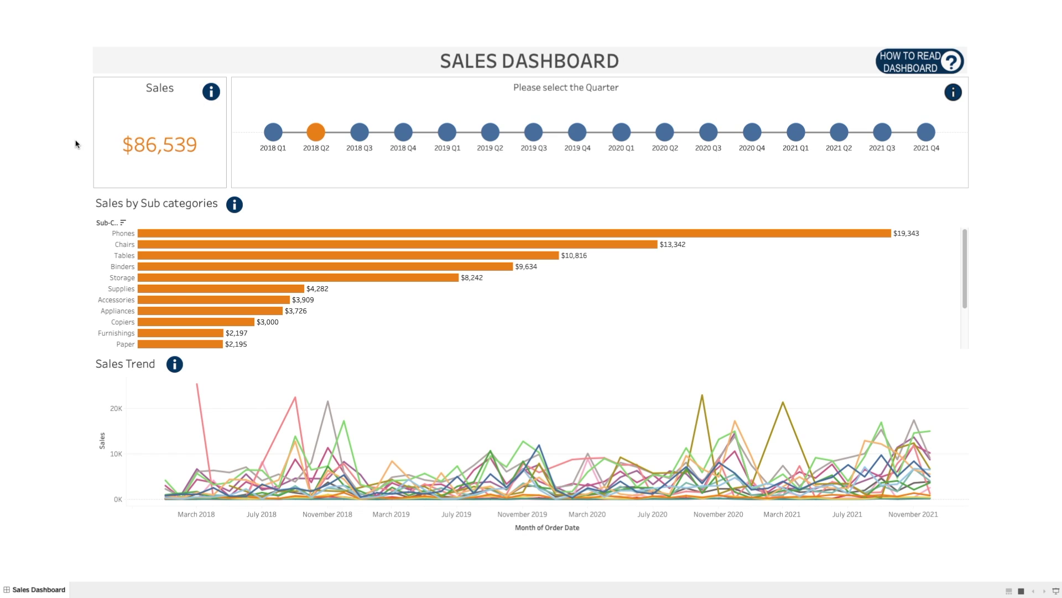
mouse_move(210, 100)
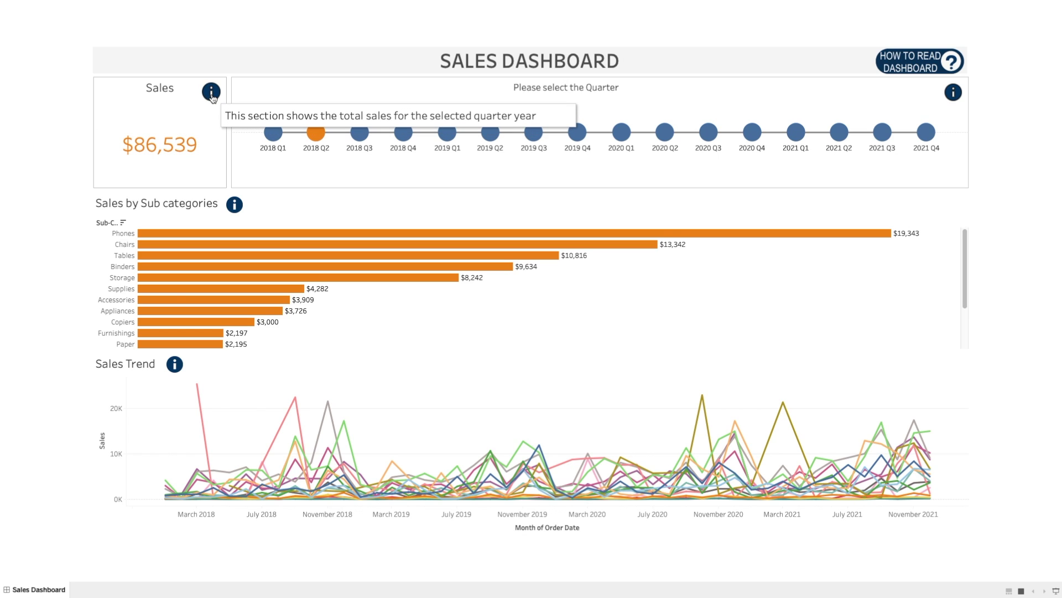
mouse_move(234, 209)
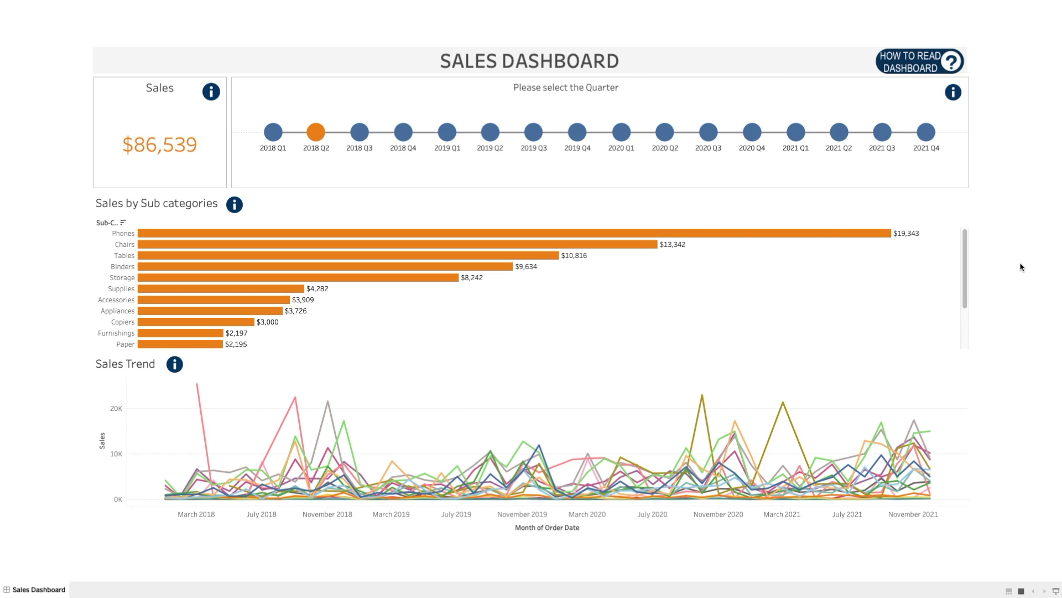
click(913, 66)
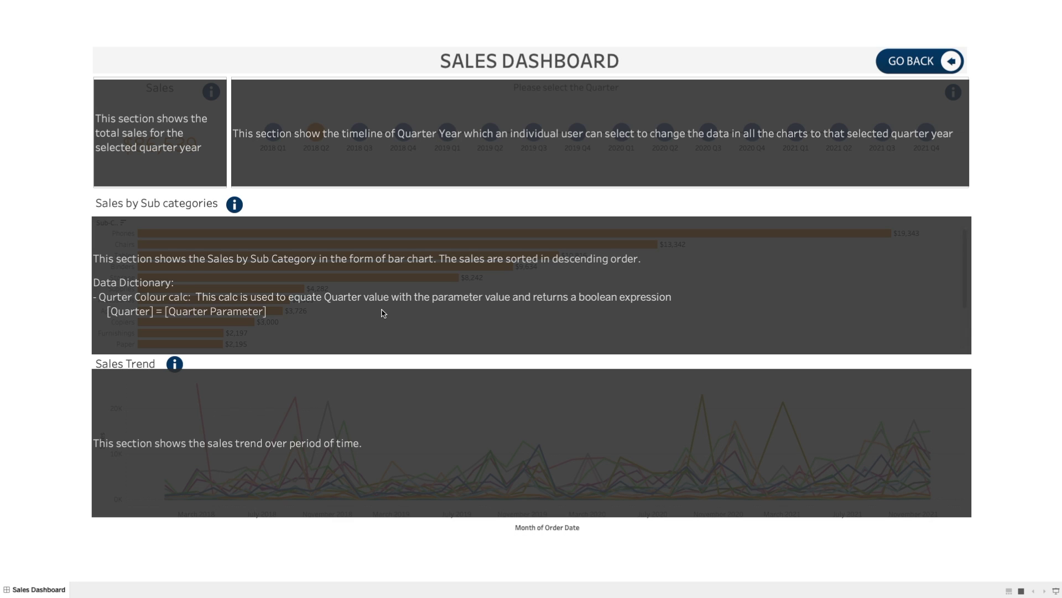
click(912, 67)
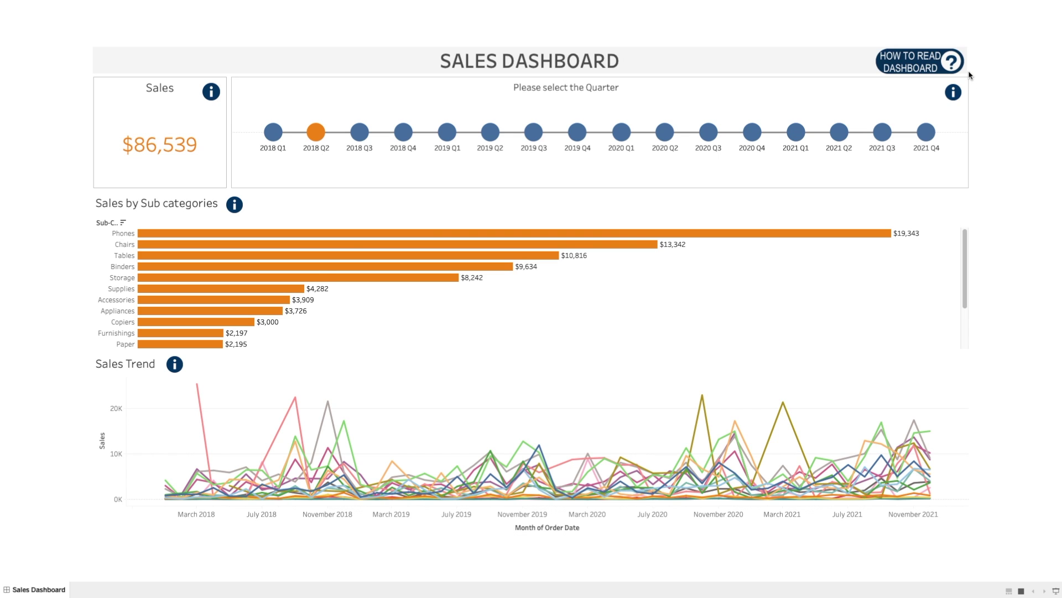
key(Escape)
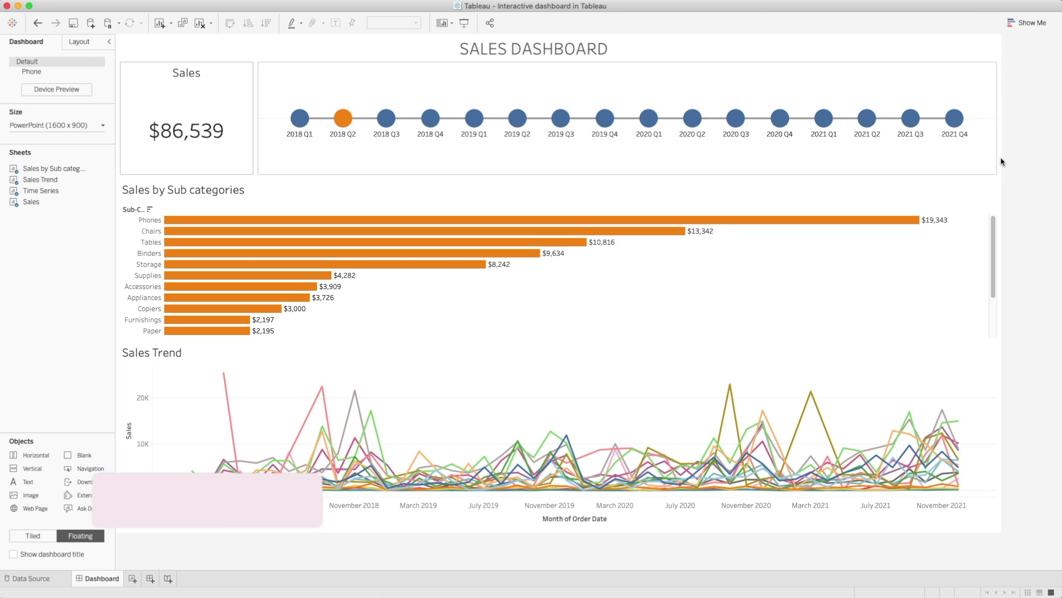
Step: Create a new worksheet with the constant 1 on Rows and aggregate it as Minimum
mouse_move(273, 456)
click(133, 578)
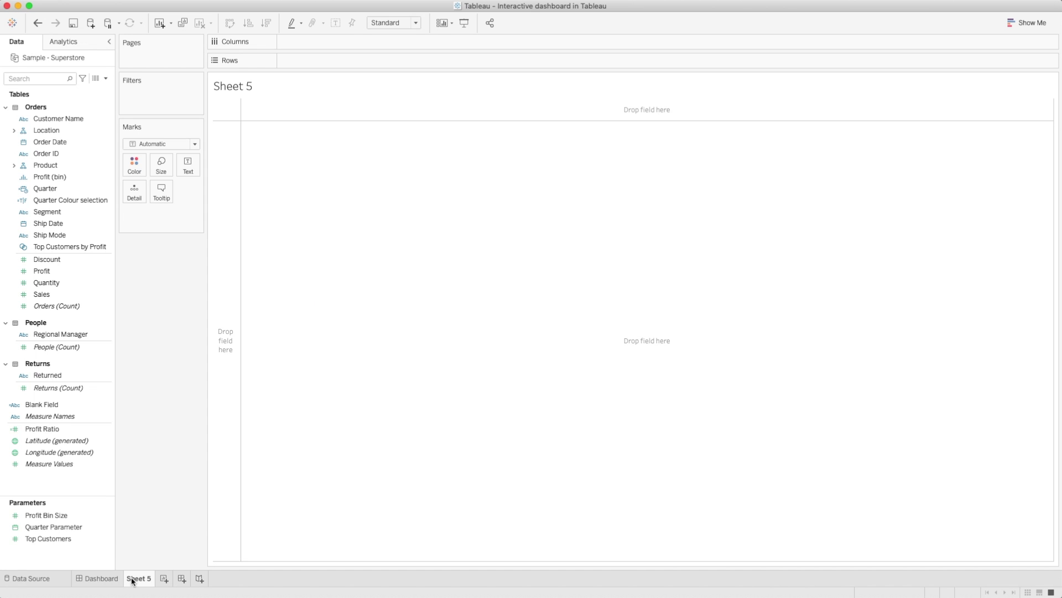
double_click(292, 61)
text(1)
key(Return)
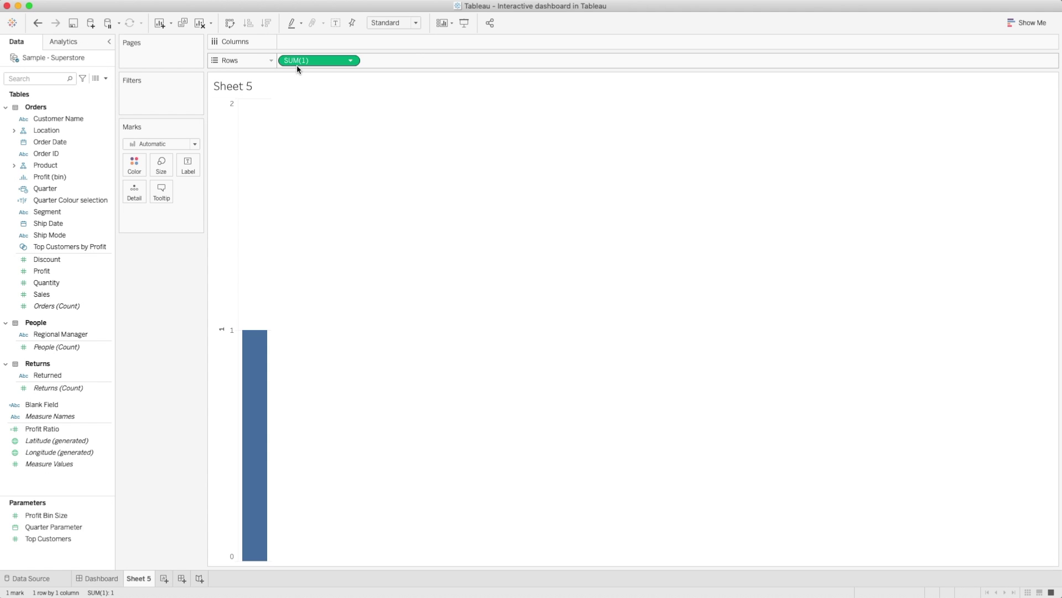
click(351, 61)
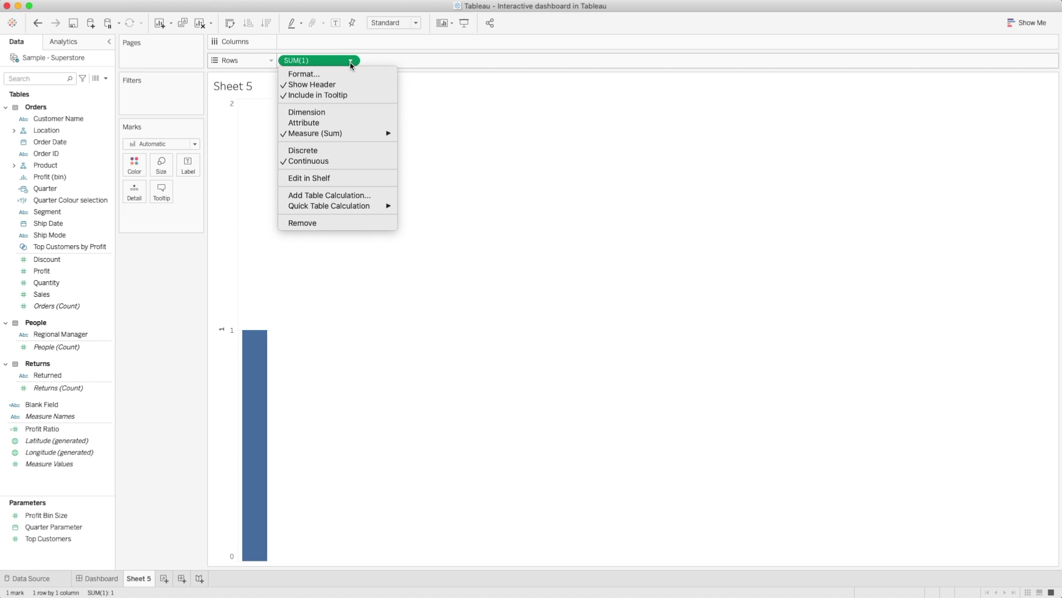
mouse_move(346, 134)
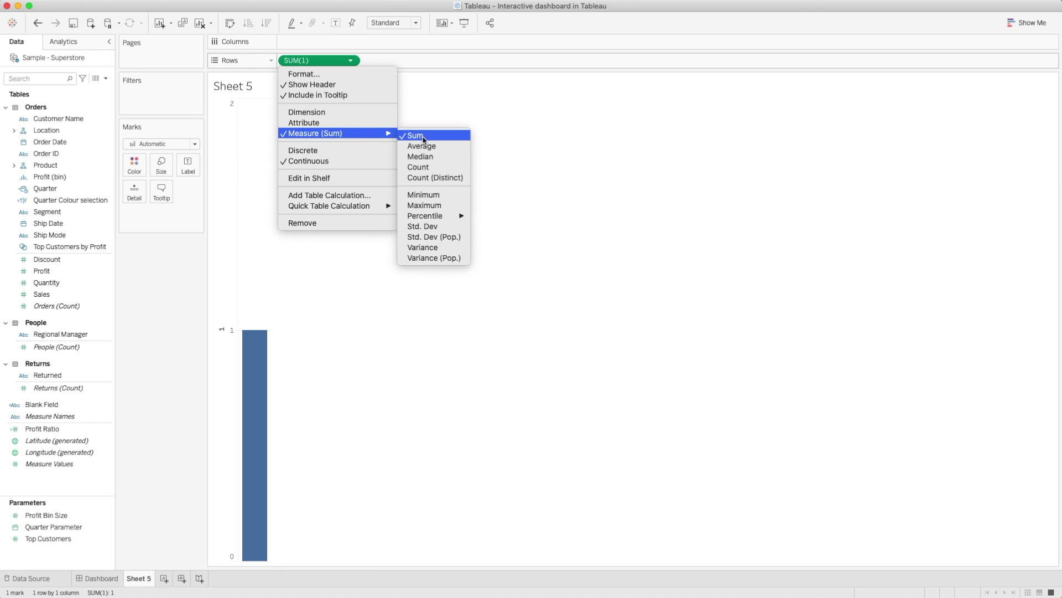
click(435, 197)
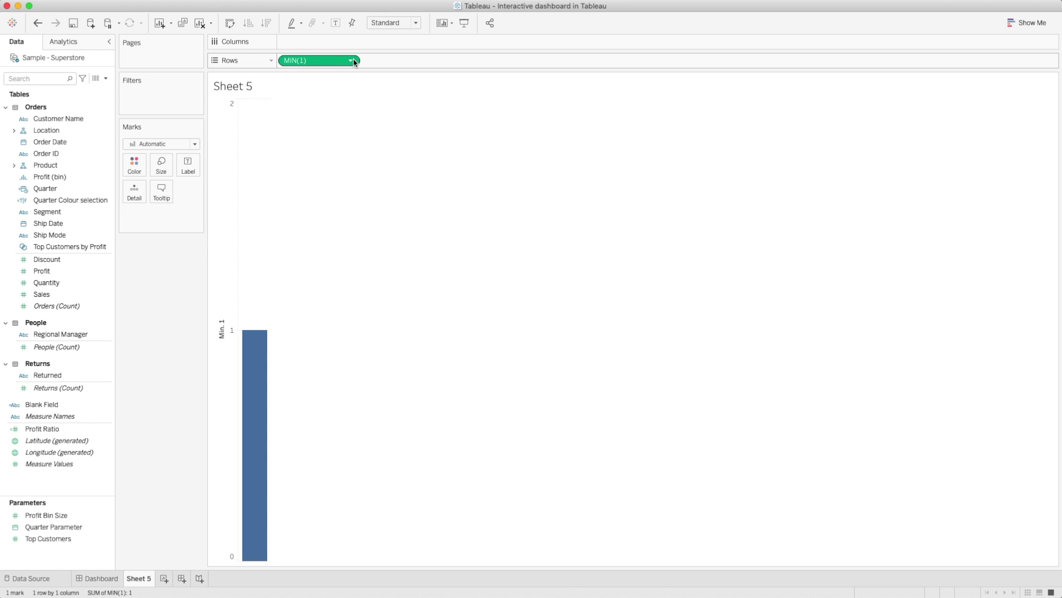
Step: Change the worksheet's mark type to Shape
mouse_move(253, 355)
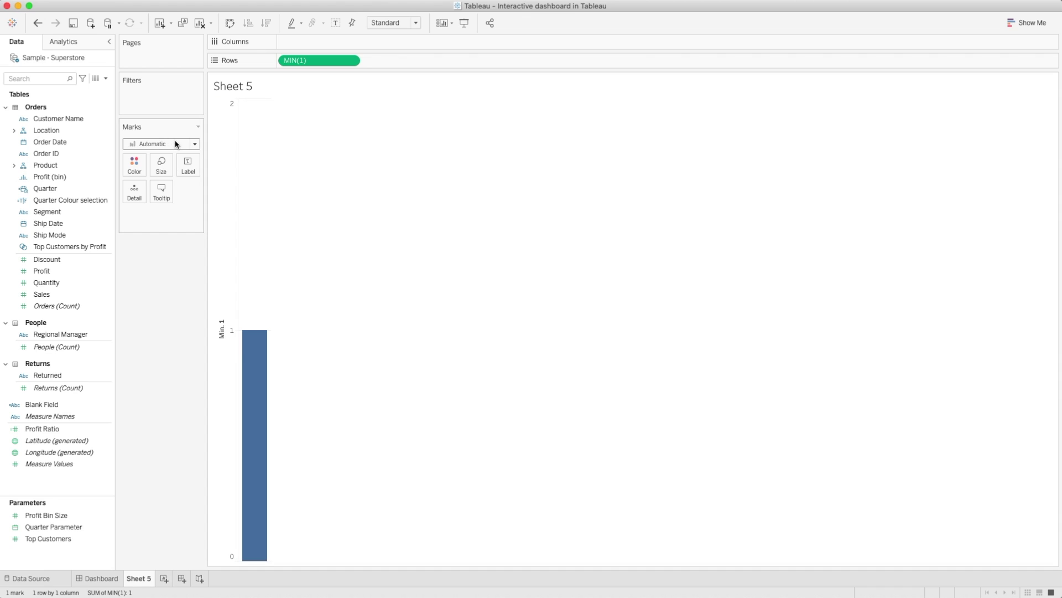
click(196, 144)
click(147, 231)
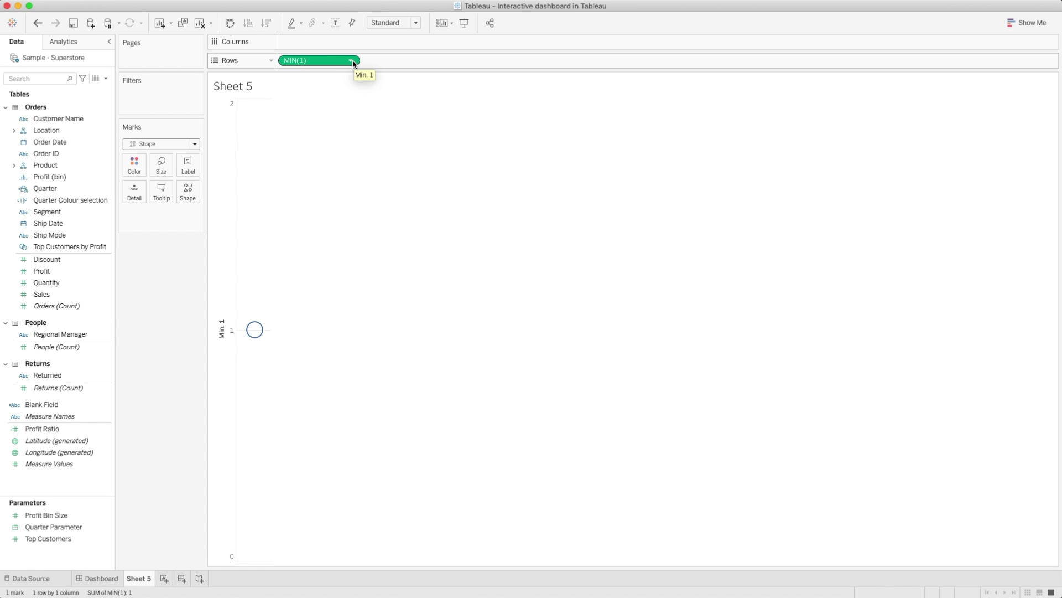
Step: Assign the light blue info icon from the Custom Shapes palette as the mark's shape
click(187, 191)
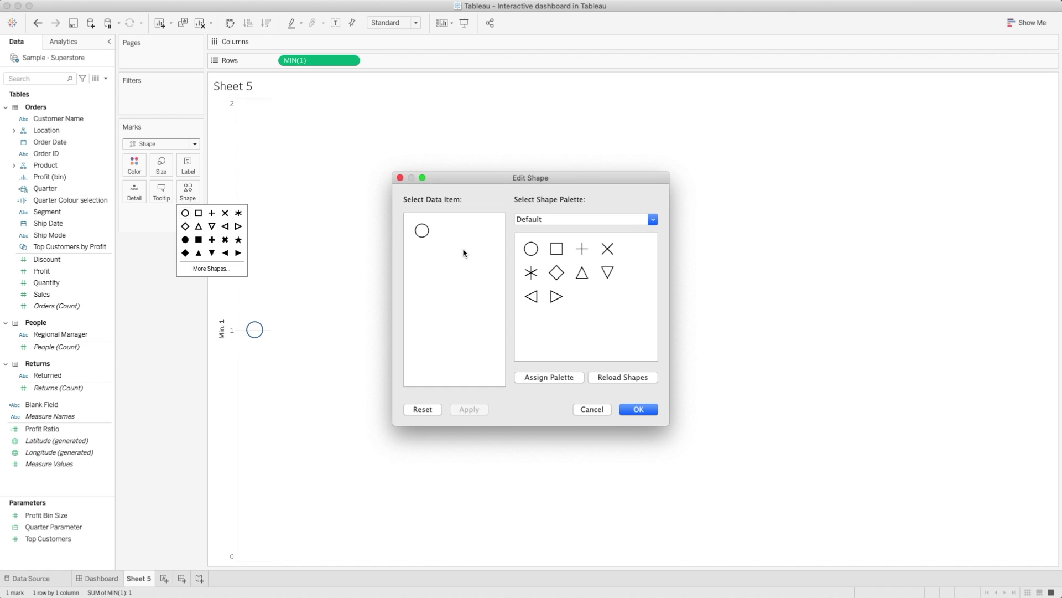
click(550, 221)
click(550, 221)
click(550, 220)
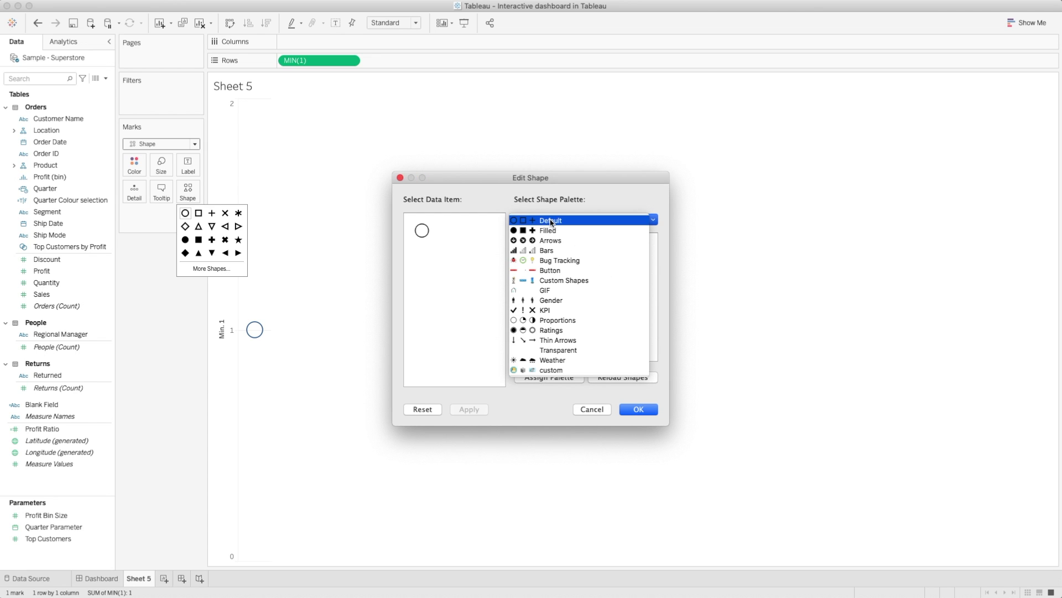
click(559, 280)
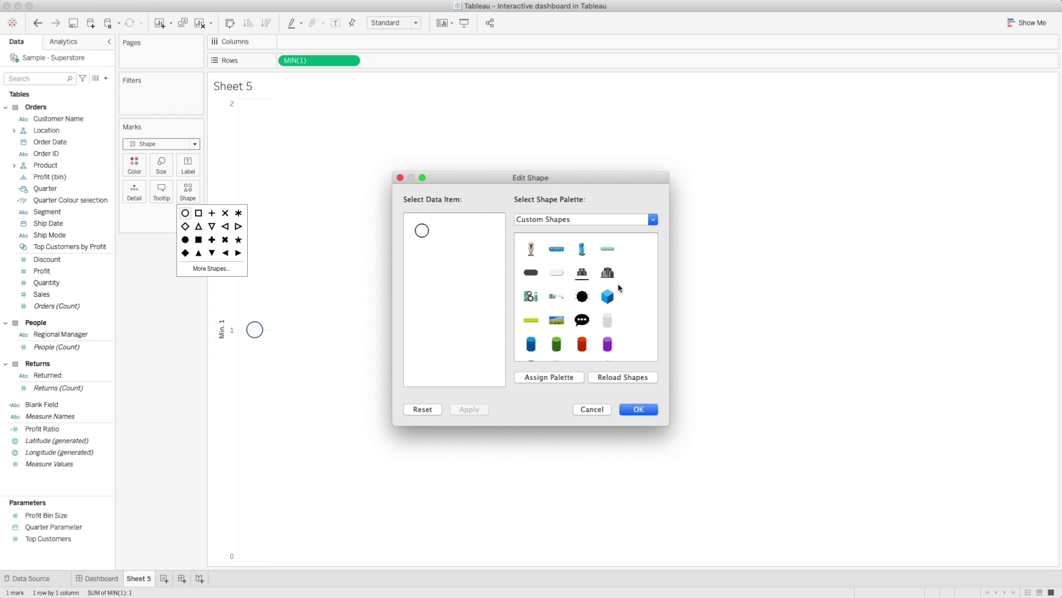
scroll(621, 288, down, 5)
scroll(622, 288, down, 4)
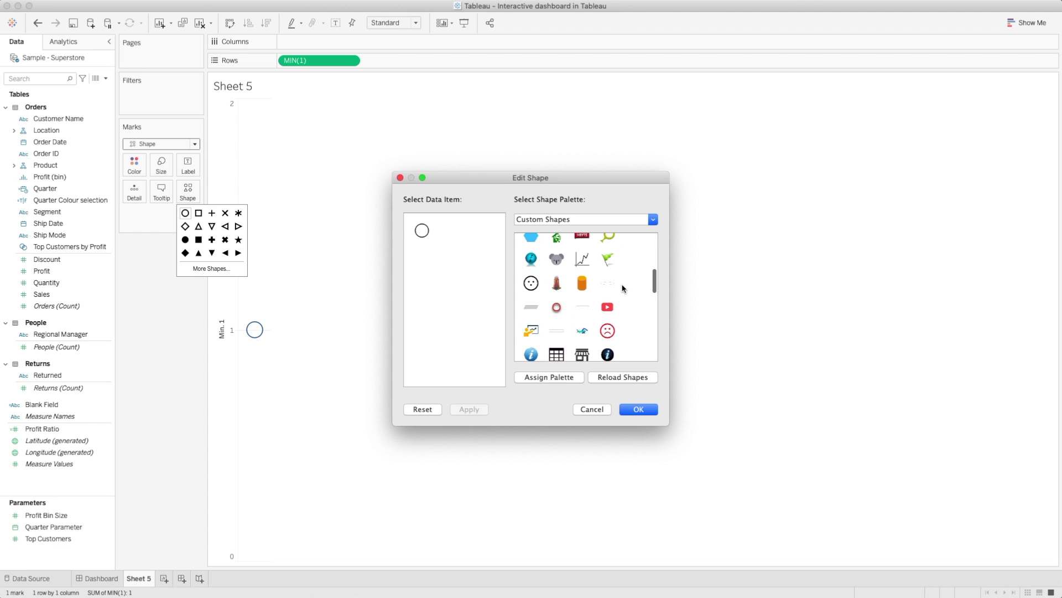
click(613, 326)
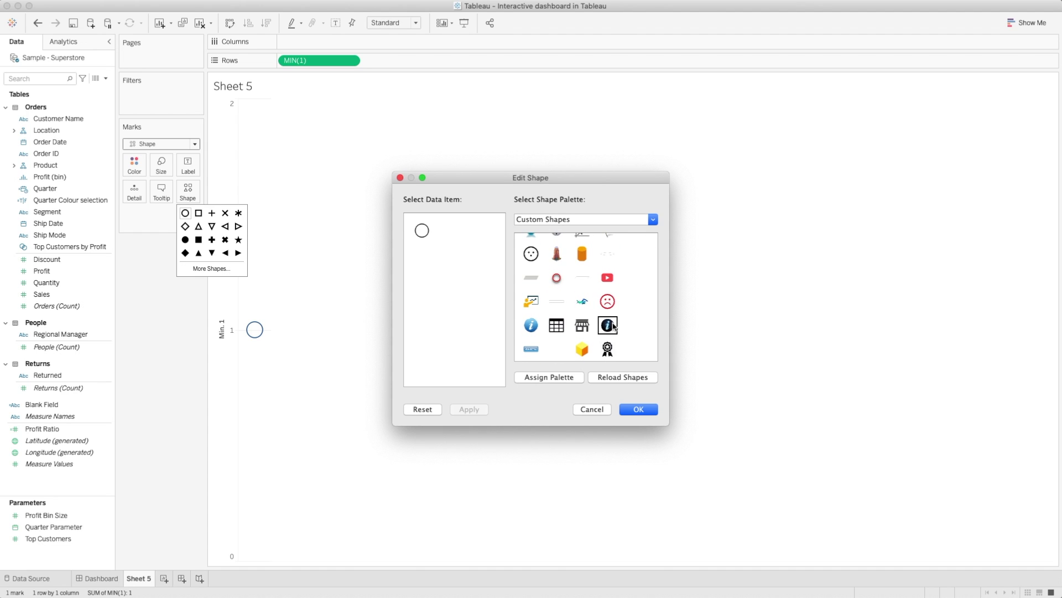
click(533, 328)
click(533, 327)
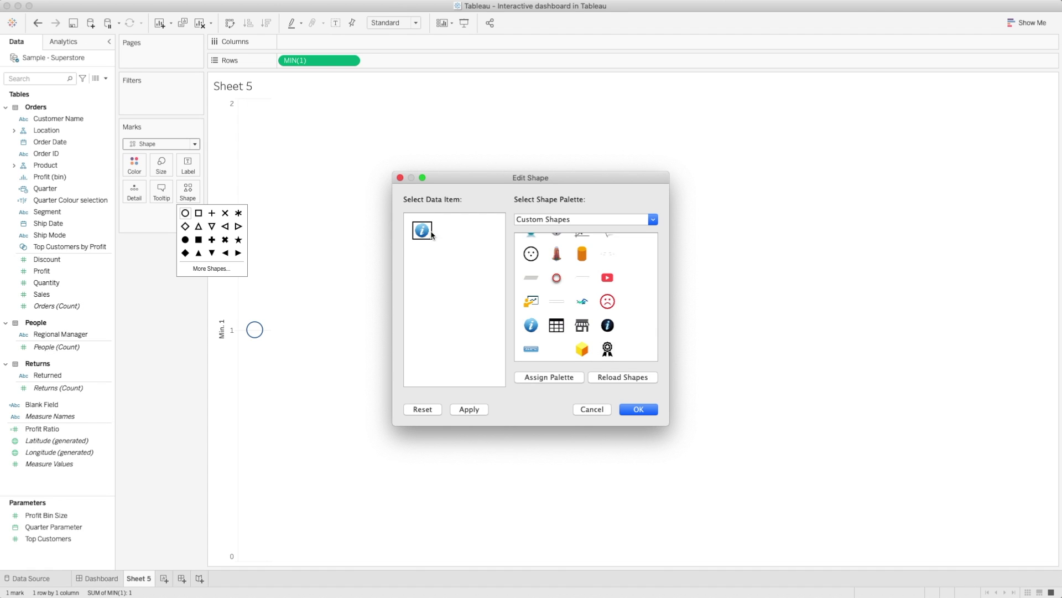
click(647, 410)
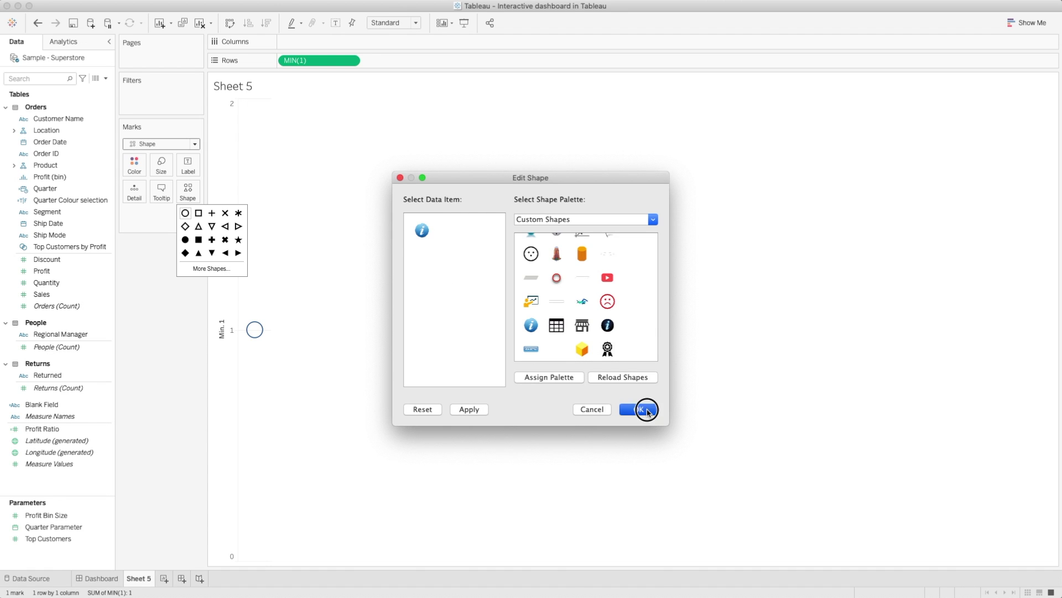
Step: Open the line formatting from the Min. 1 axis and set the sheet-level grid lines to None
click(236, 307)
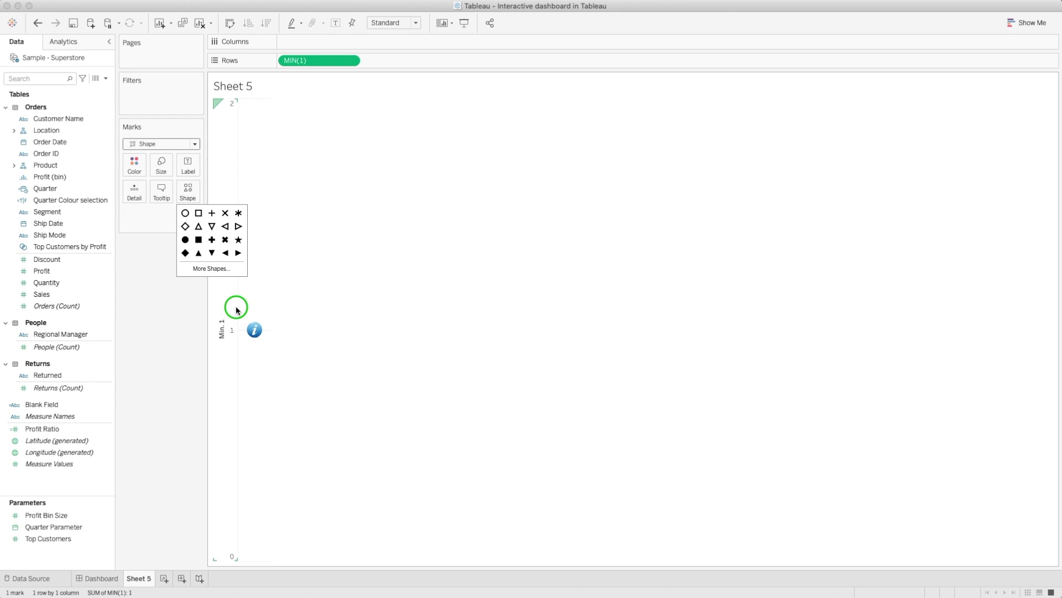
right_click(230, 308)
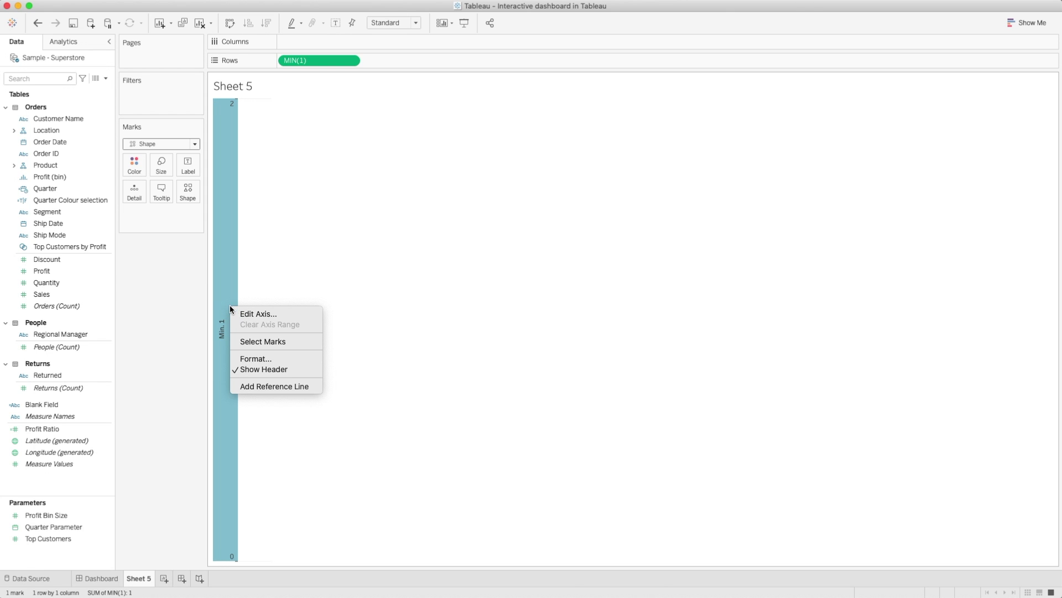
click(256, 359)
click(55, 61)
click(66, 62)
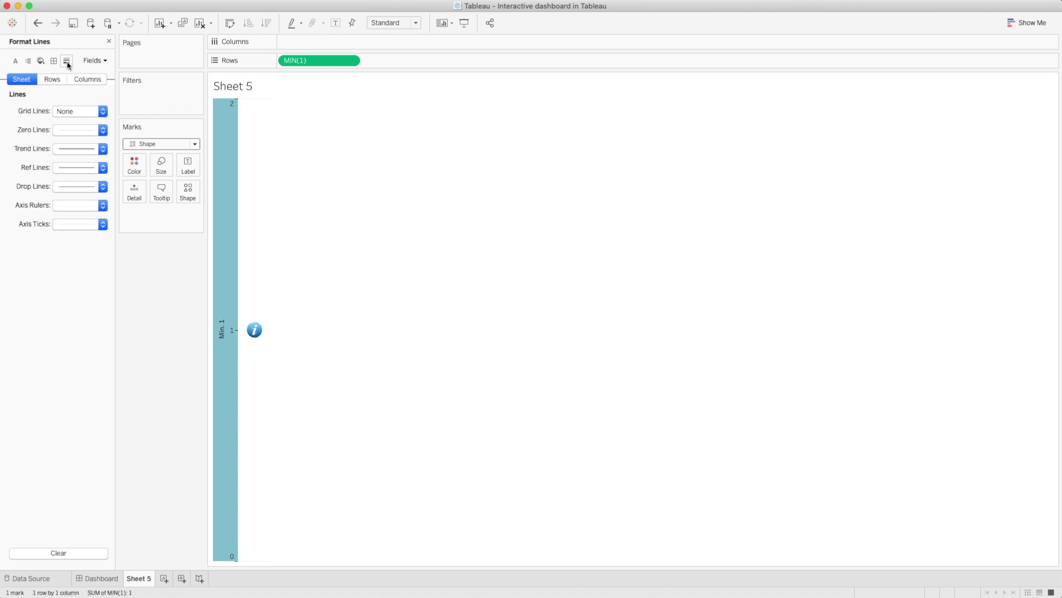
click(82, 113)
click(82, 112)
click(83, 111)
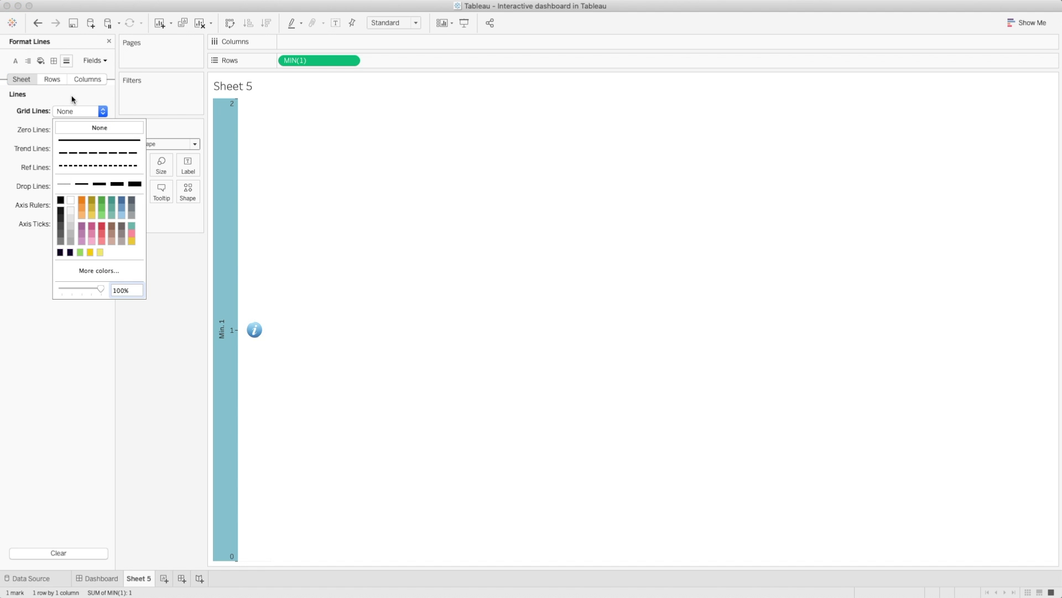
Step: Set the grid lines for rows to None and return to the sheet-level line settings
click(87, 79)
click(60, 81)
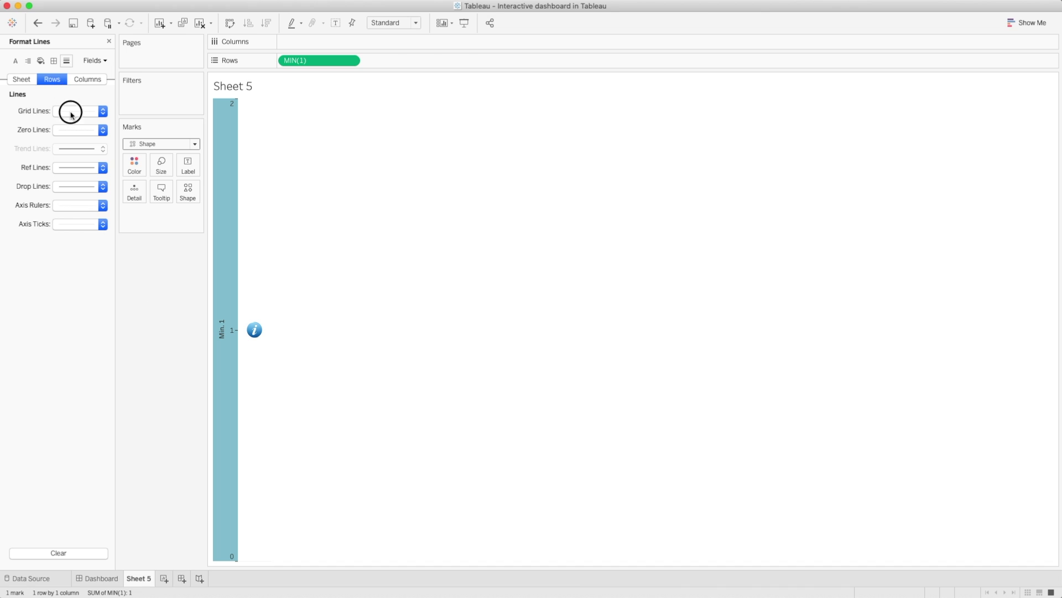
click(71, 112)
click(78, 126)
click(49, 83)
click(28, 81)
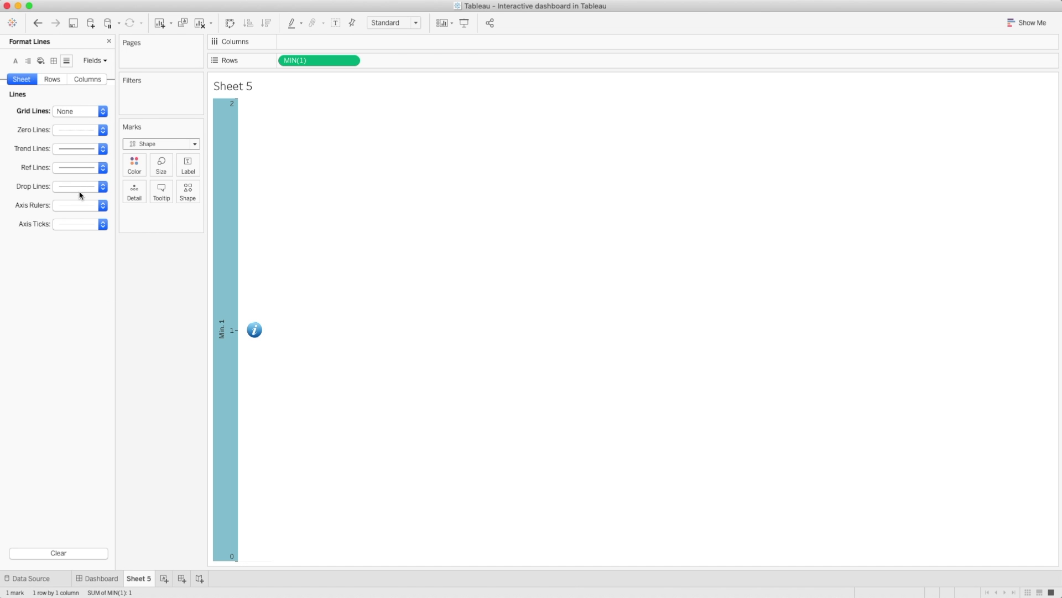
Step: Set the sheet's axis rulers to None
click(69, 207)
click(71, 221)
click(320, 226)
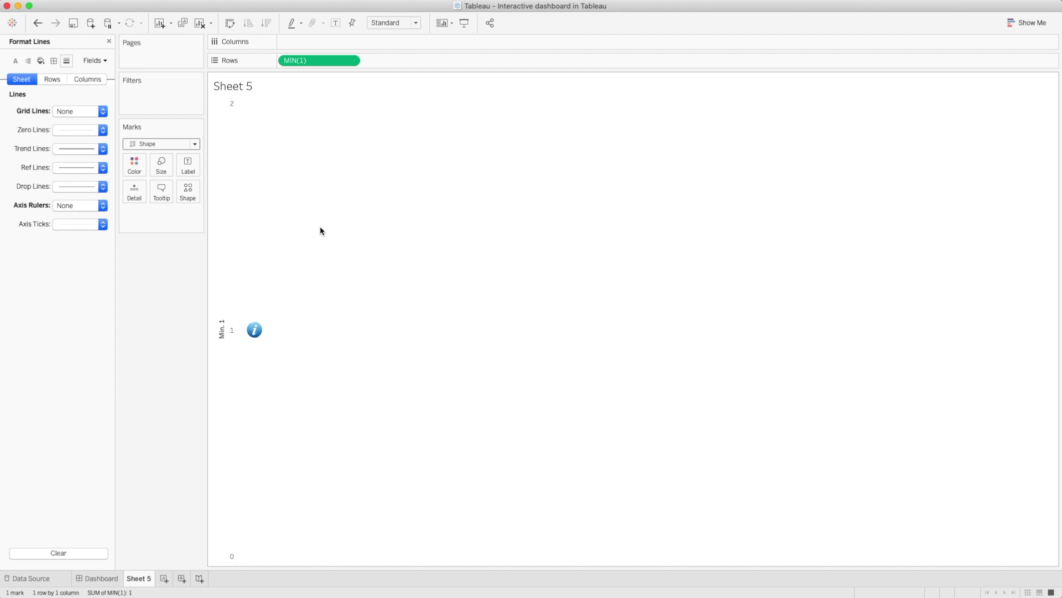
Step: Hide the Min. 1 axis header and the worksheet title
right_click(231, 327)
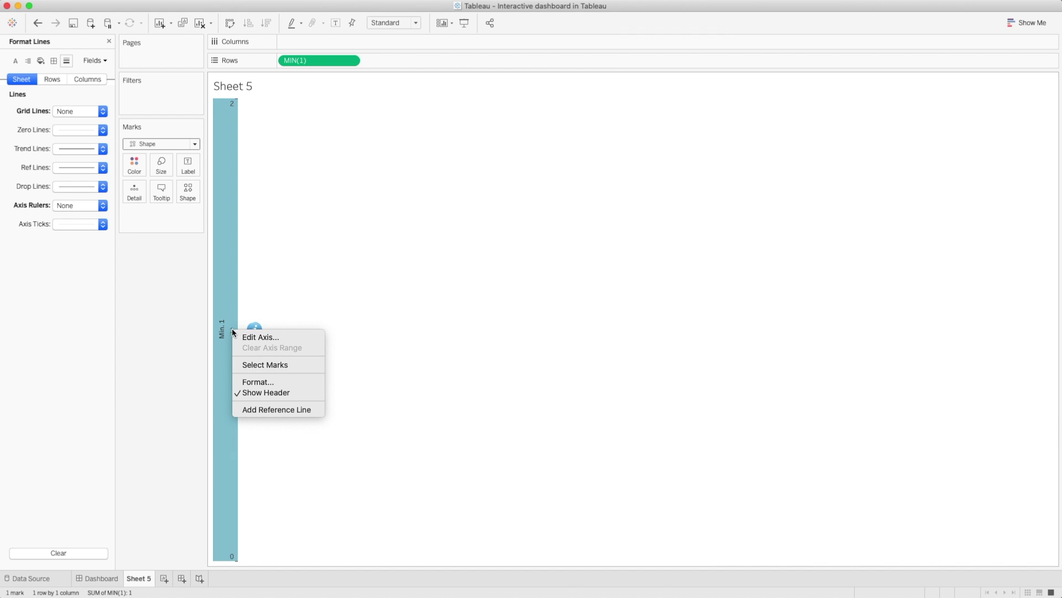
click(270, 394)
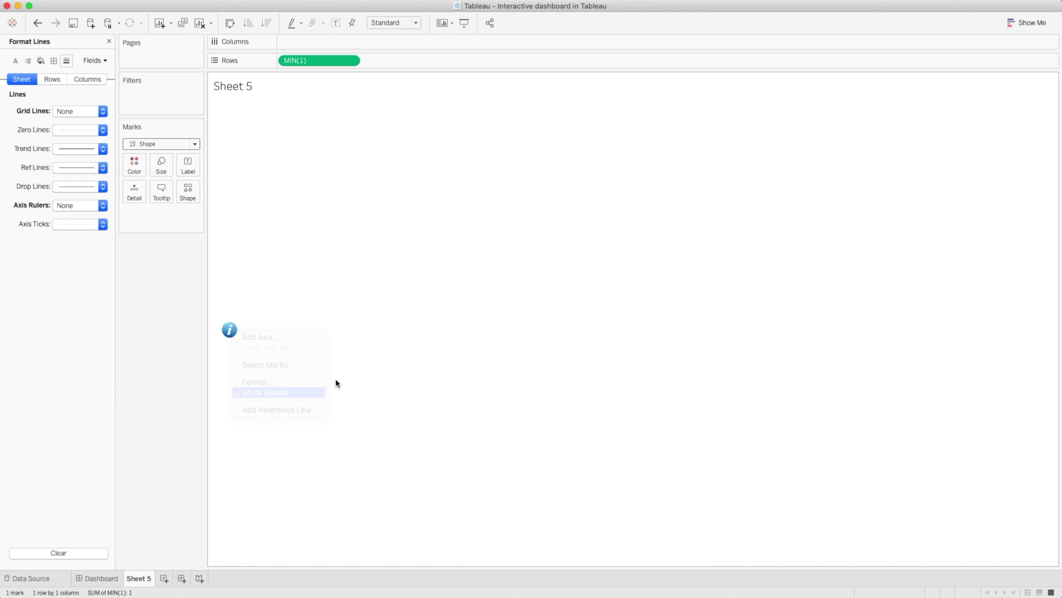
right_click(239, 86)
click(270, 114)
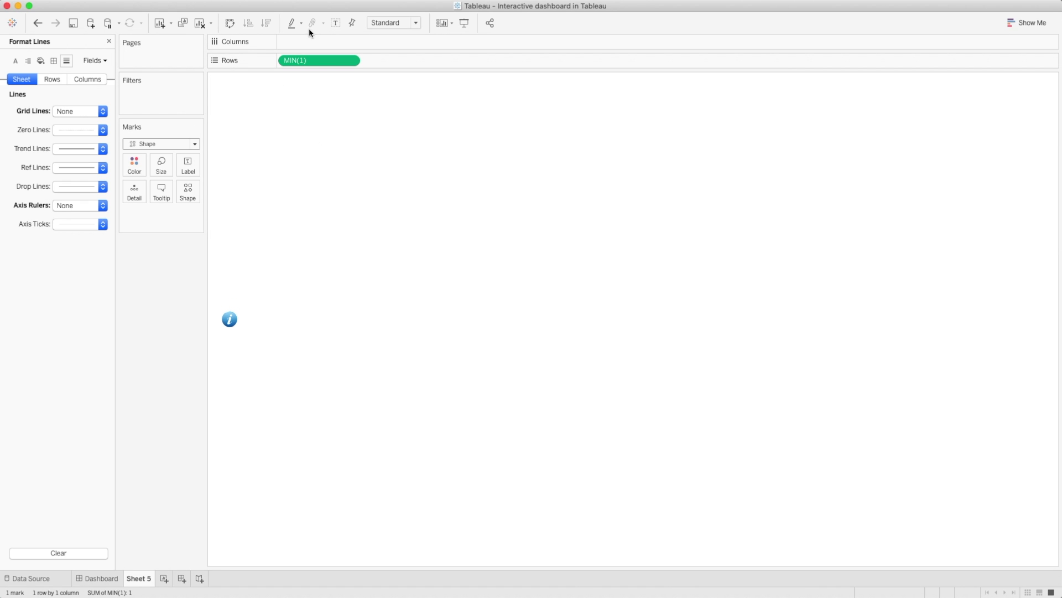
Step: Fit the info icon worksheet to Entire View
click(412, 25)
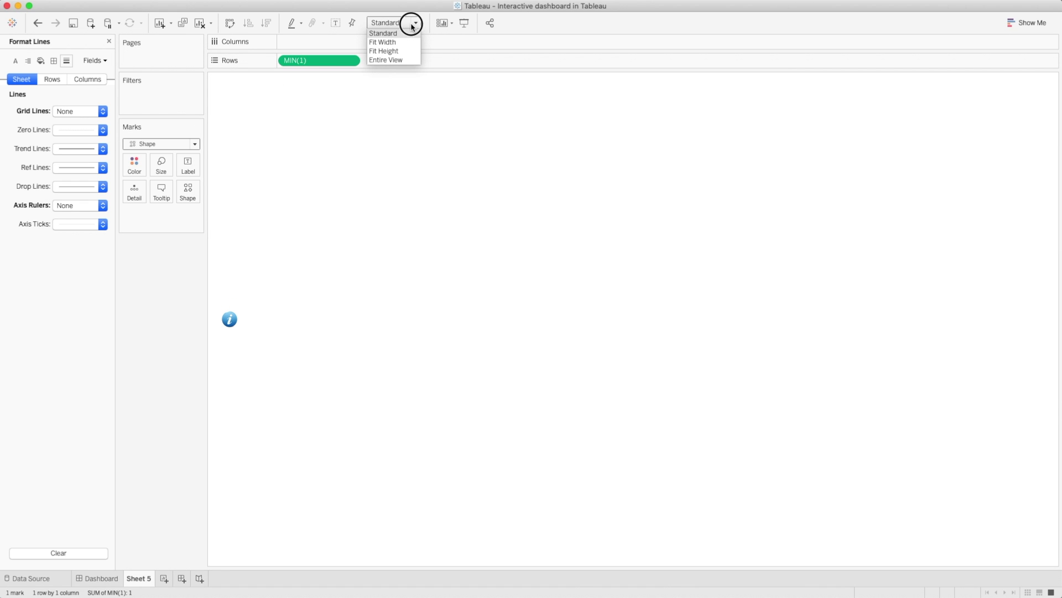
click(400, 60)
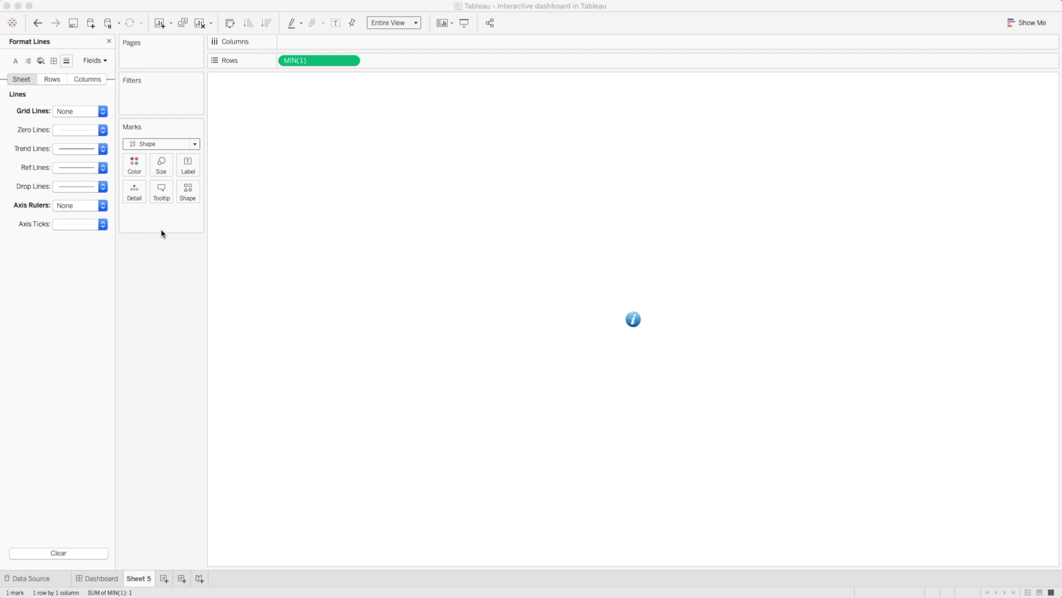
Step: Replace the info icon's tooltip text with "This section shows the total sales for the selected quarter year" and preview it on the mark
click(162, 191)
drag(308, 279, 239, 274)
text(This section shows the total sales for the selected quarter year)
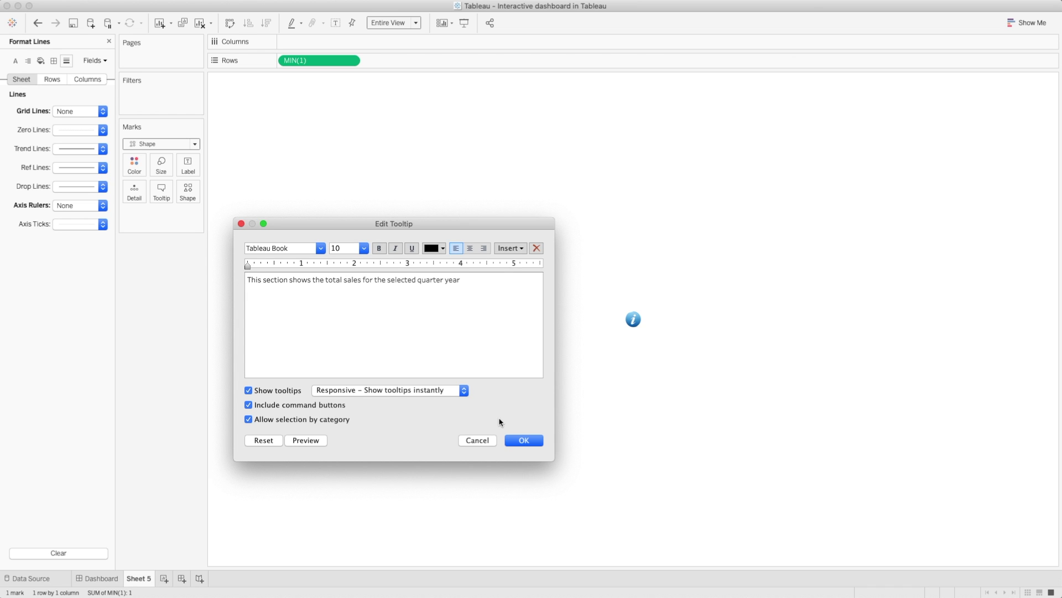
click(523, 440)
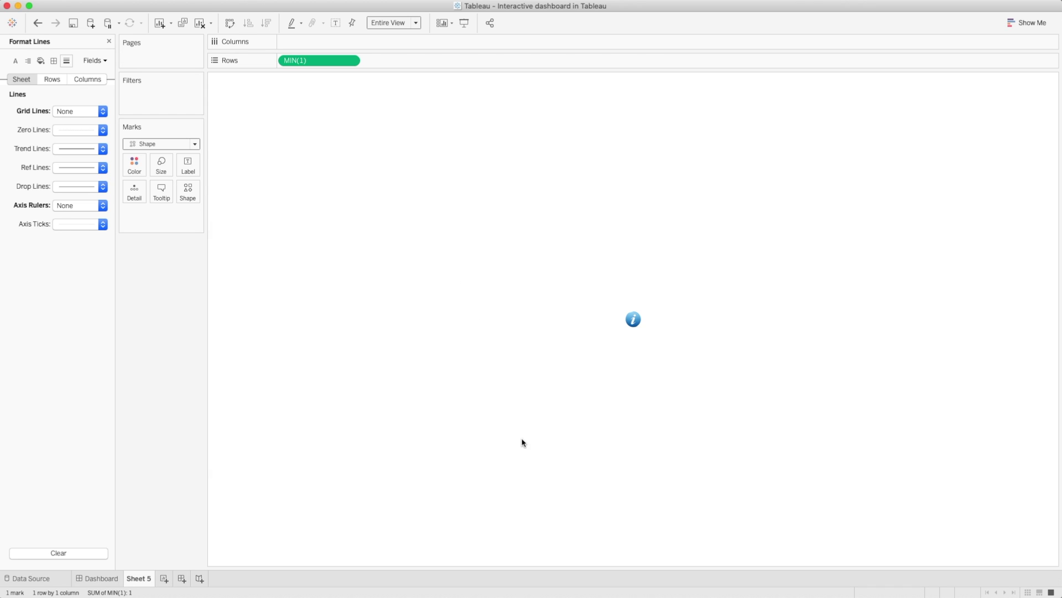
mouse_move(636, 331)
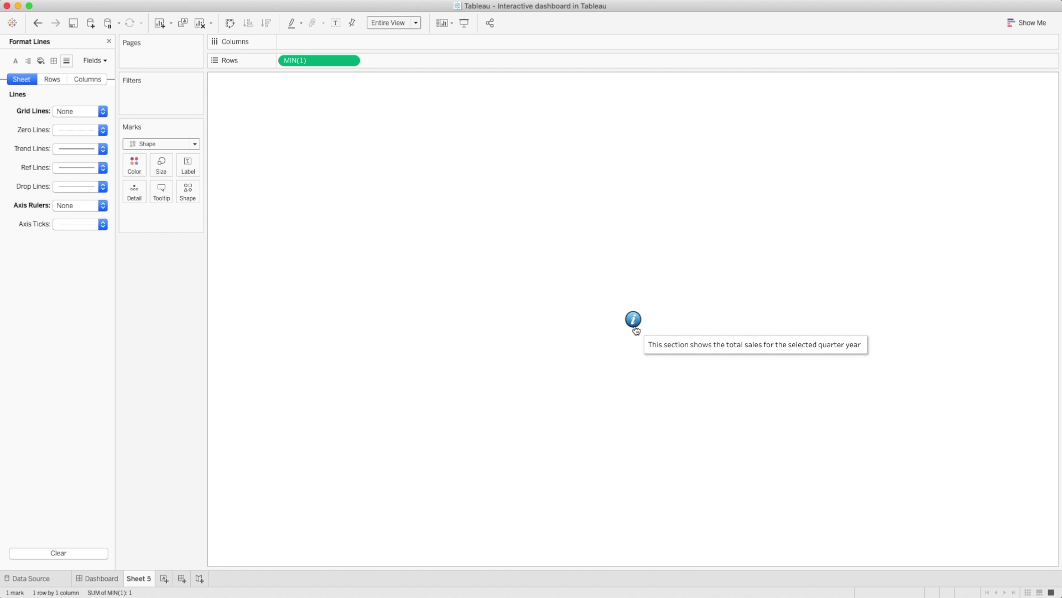
Step: Rename the Sheet 5 worksheet as Info1
double_click(144, 577)
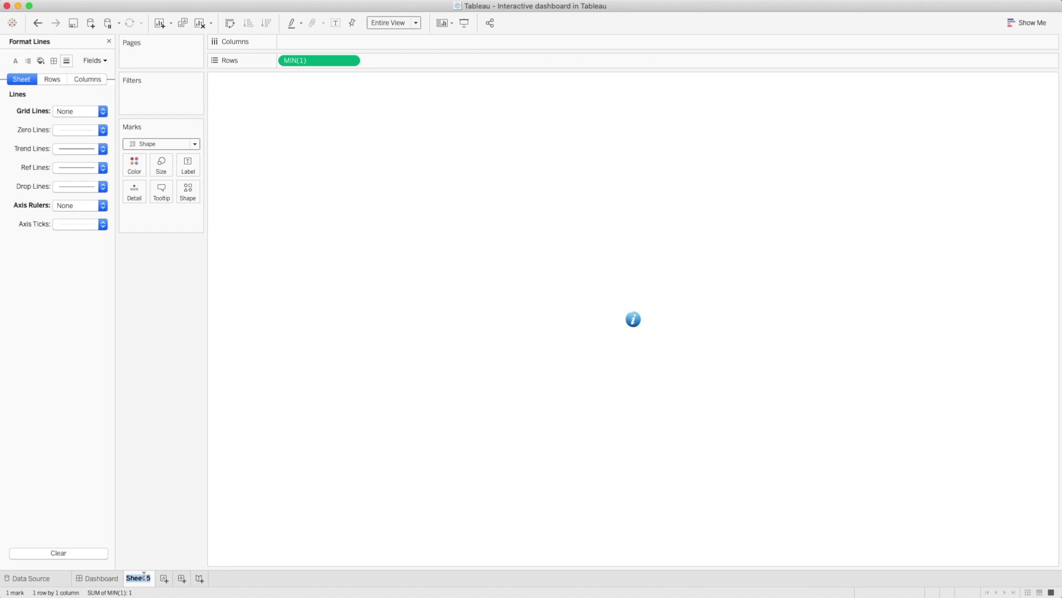
text(Info1)
key(Return)
Step: Duplicate the Info1 worksheet to make three additional copies, Info1 (2) through Info1 (4)
right_click(145, 578)
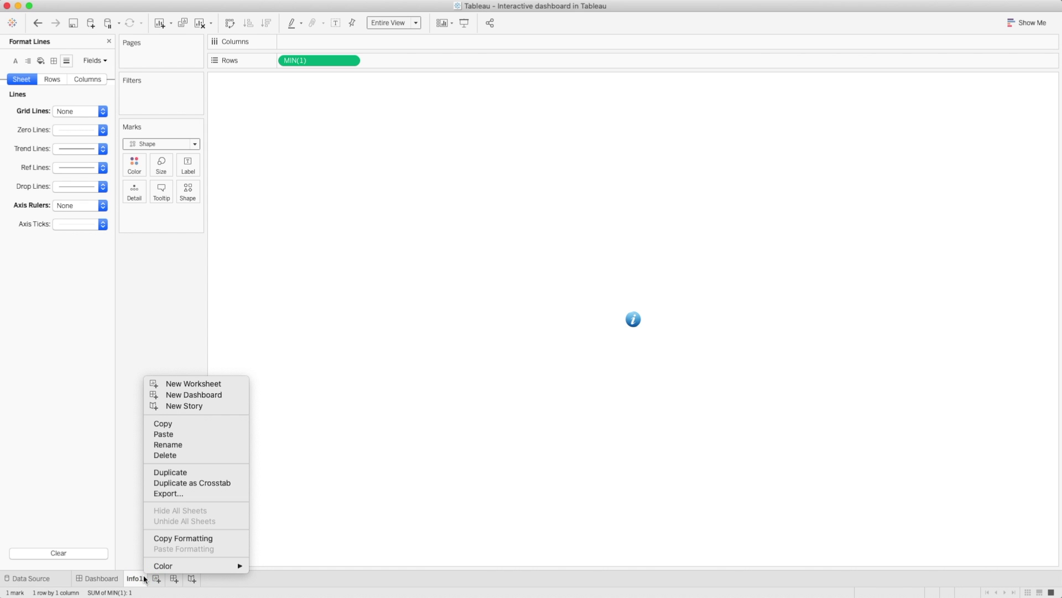
click(172, 472)
mouse_move(164, 579)
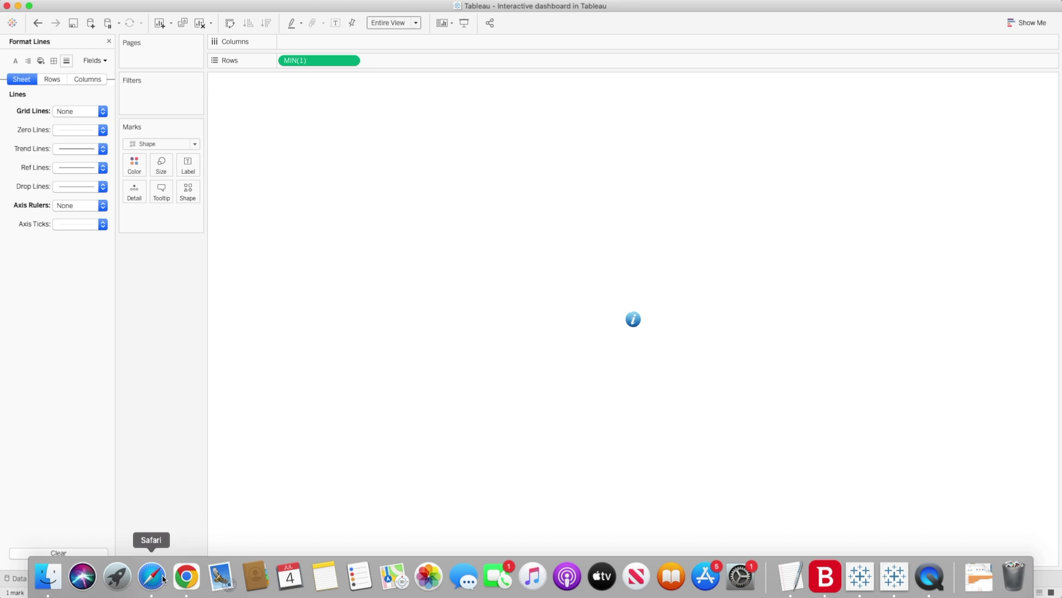
click(177, 466)
click(145, 451)
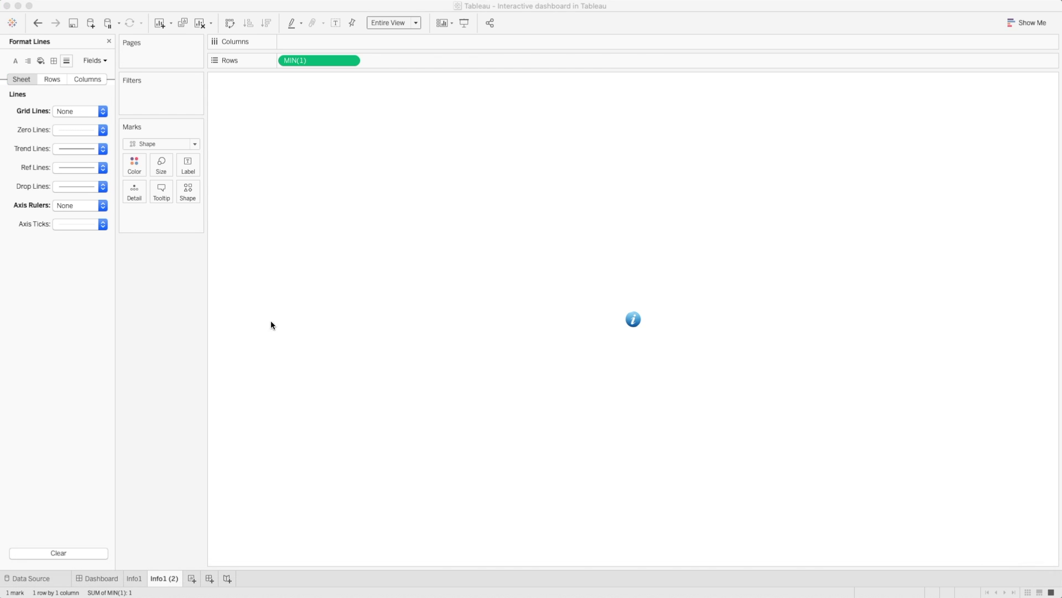
right_click(168, 582)
key(Escape)
click(183, 484)
right_click(166, 579)
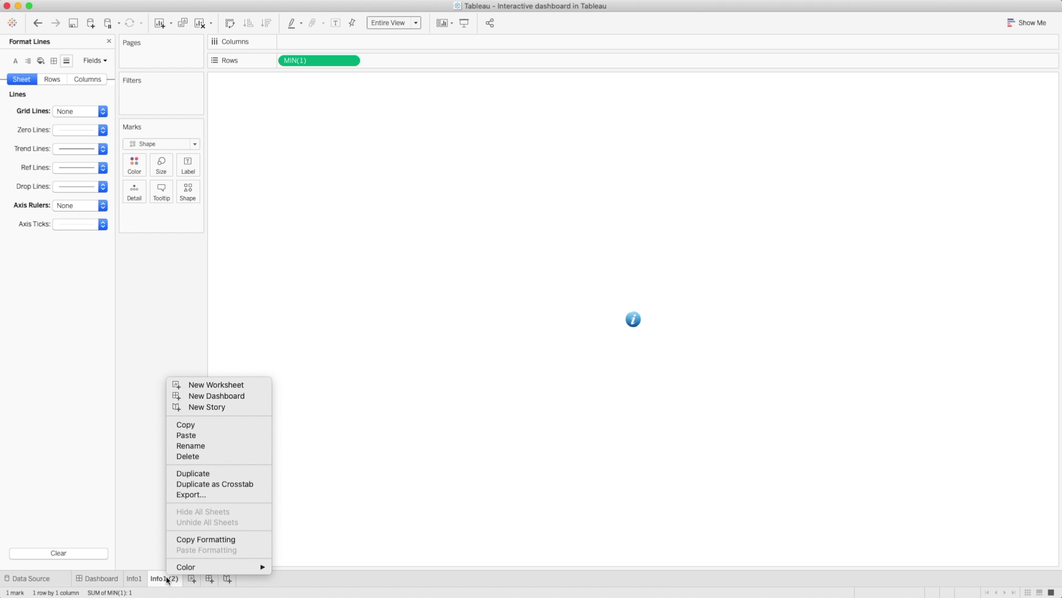
click(202, 473)
right_click(202, 579)
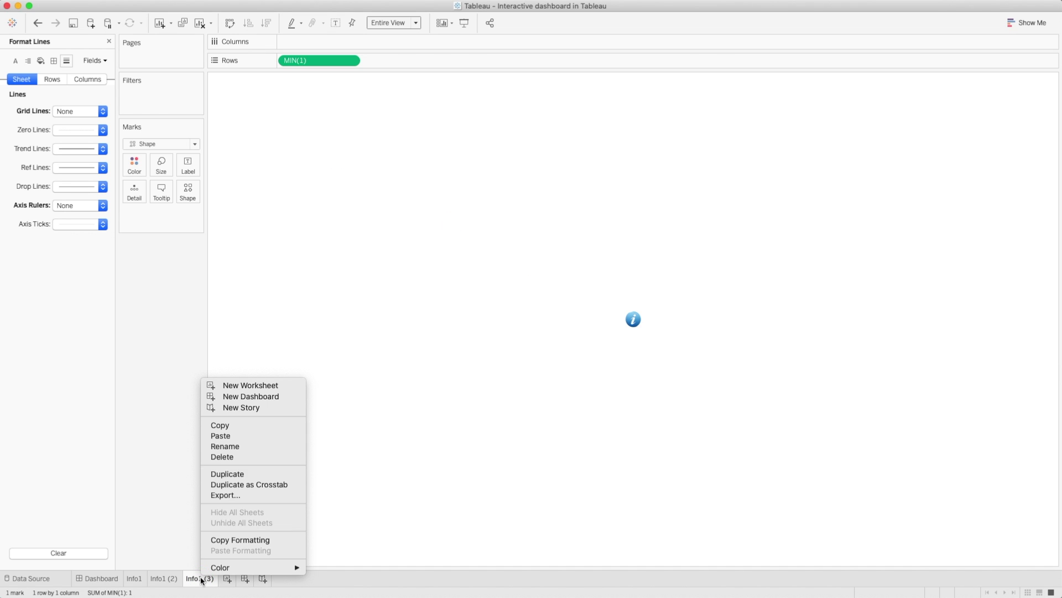
click(237, 473)
Step: Check the sections on the Dashboard and replace the tooltip text of the Info1 (2) worksheet with the copied description
click(100, 579)
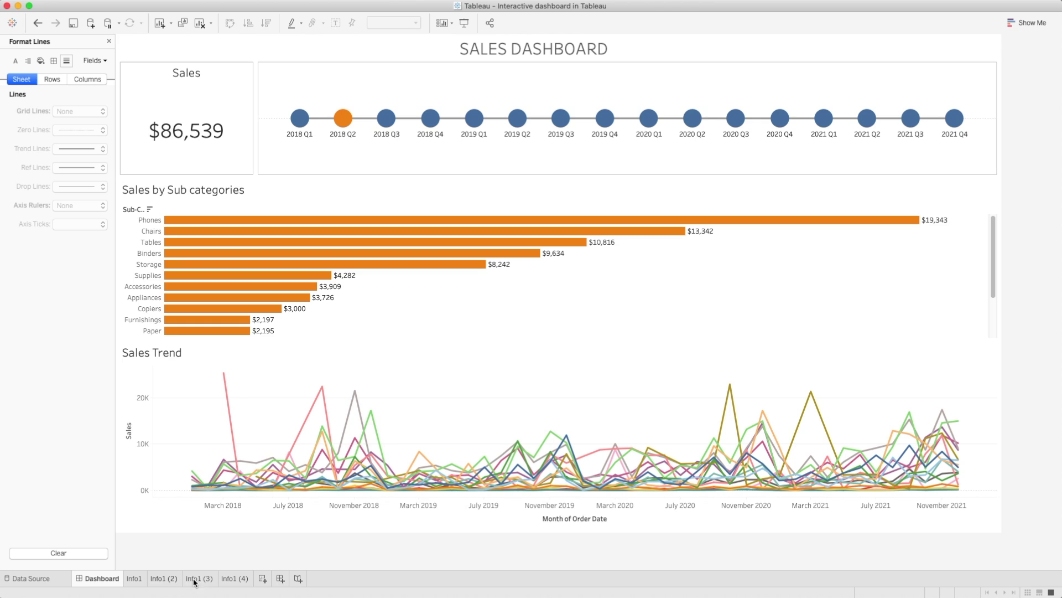
click(164, 578)
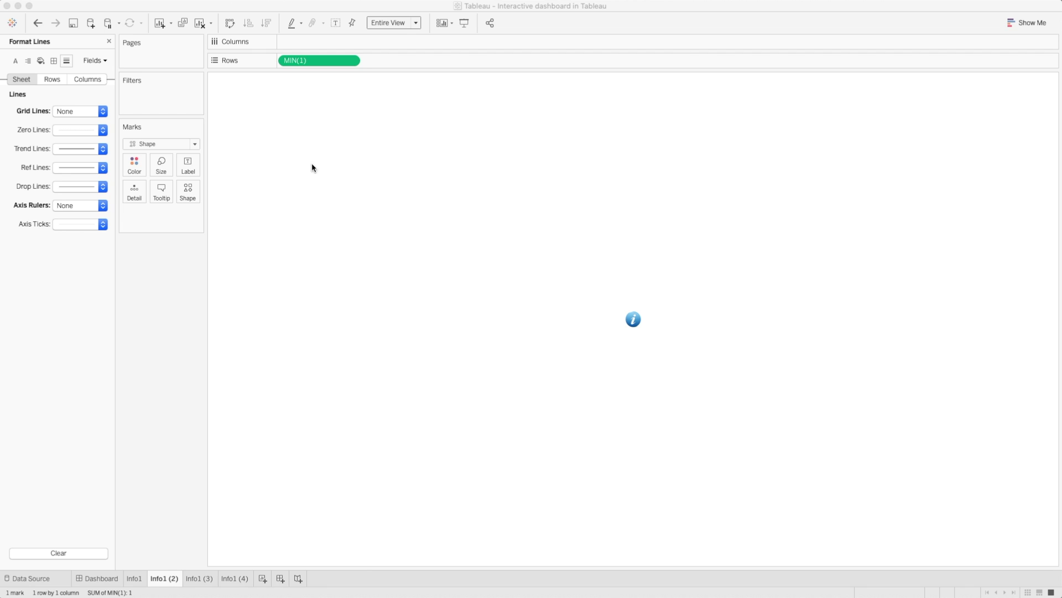
click(161, 195)
key(super+a)
key(super+v)
click(524, 440)
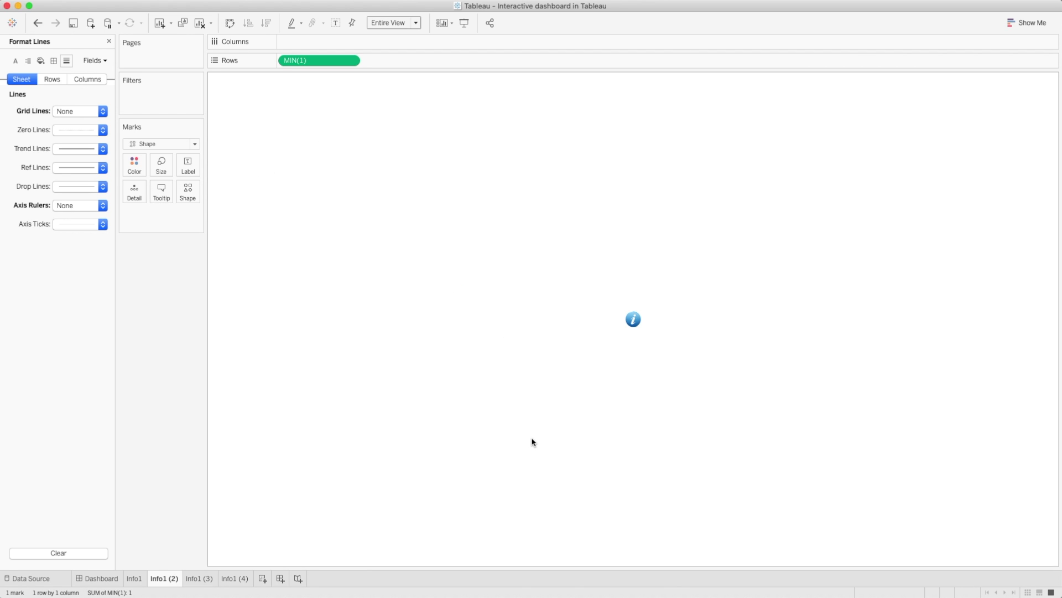
Step: Describe the sorted Sales by Sub Category bar chart and the [Quarter] = [Quarter Parameter] calculation in Info1 (3)'s tooltip, and open Info1 (4)
click(206, 577)
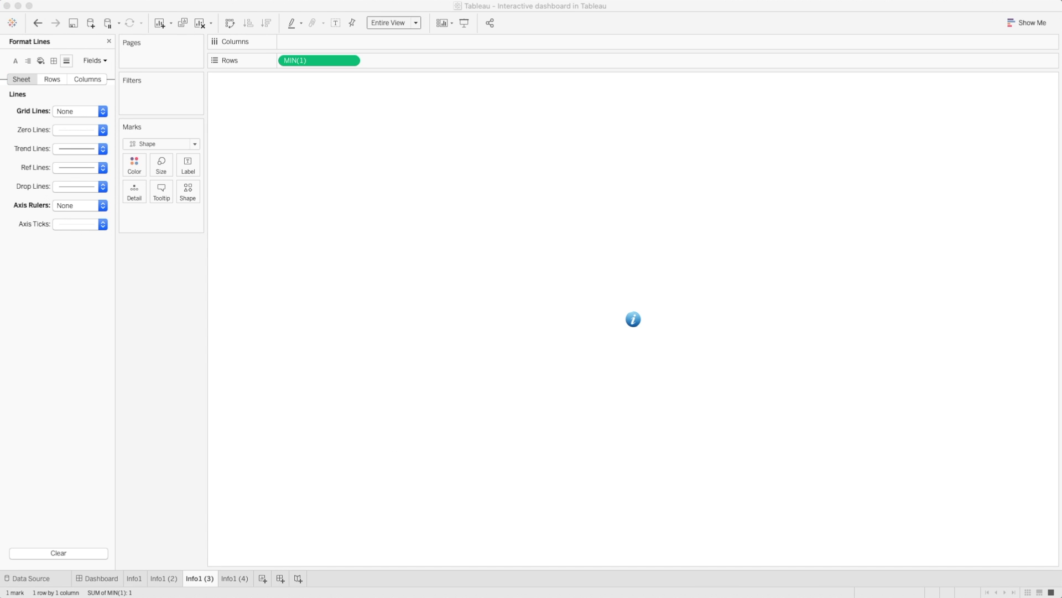
click(163, 192)
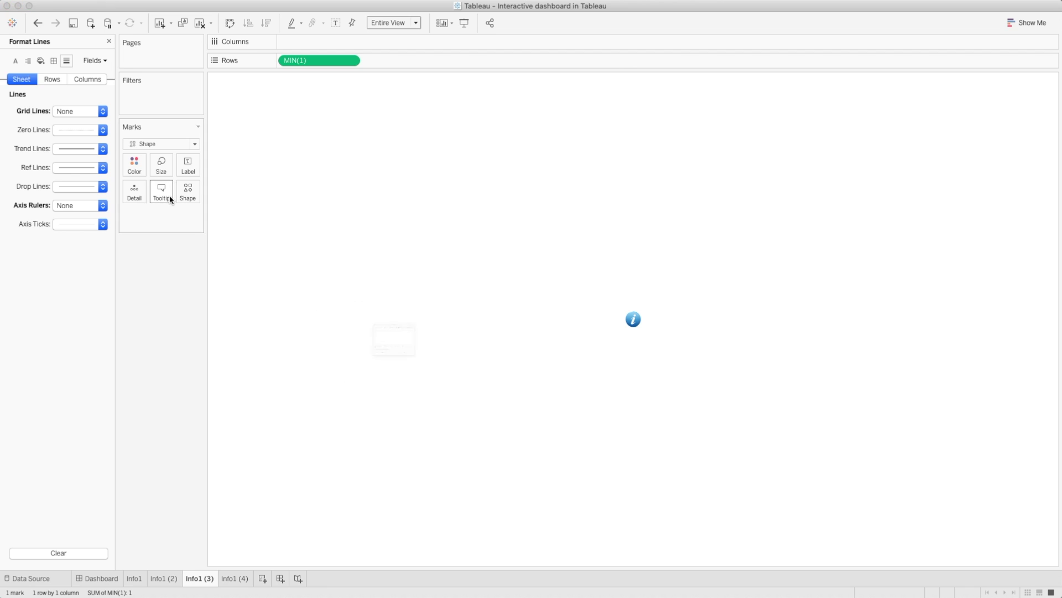
key(super+a)
text(This section shows the Sales by Sub Category in the form of bar chart. The sales are sorted in descending order.  Data Dictionary: - Qurter Colour calc: [Quarter] = [Quarter Parameter])
click(249, 310)
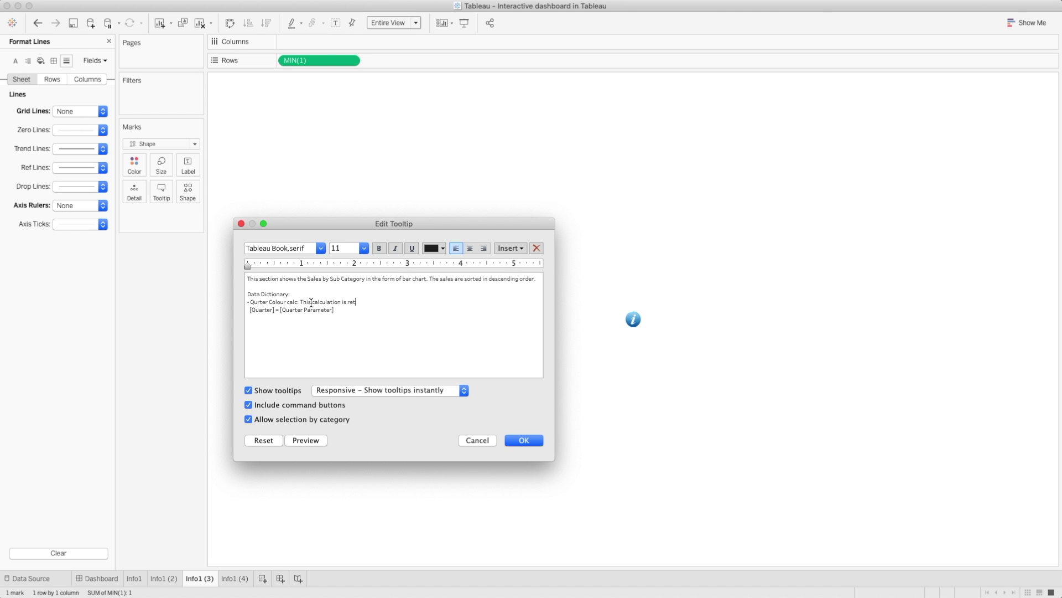
text(ng the boolean value after comparing the quarter with the parameter)
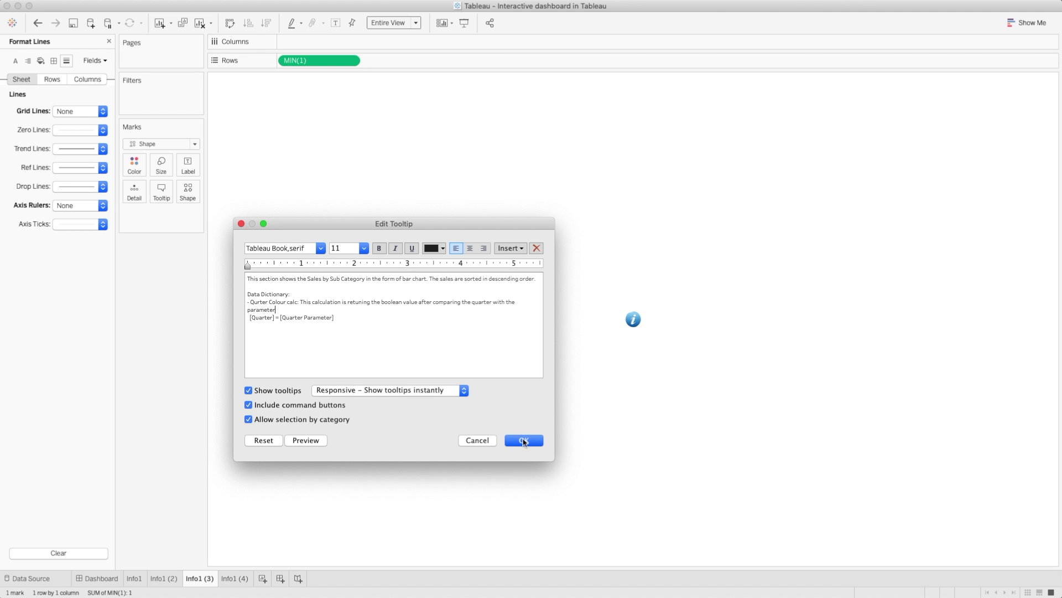
click(523, 440)
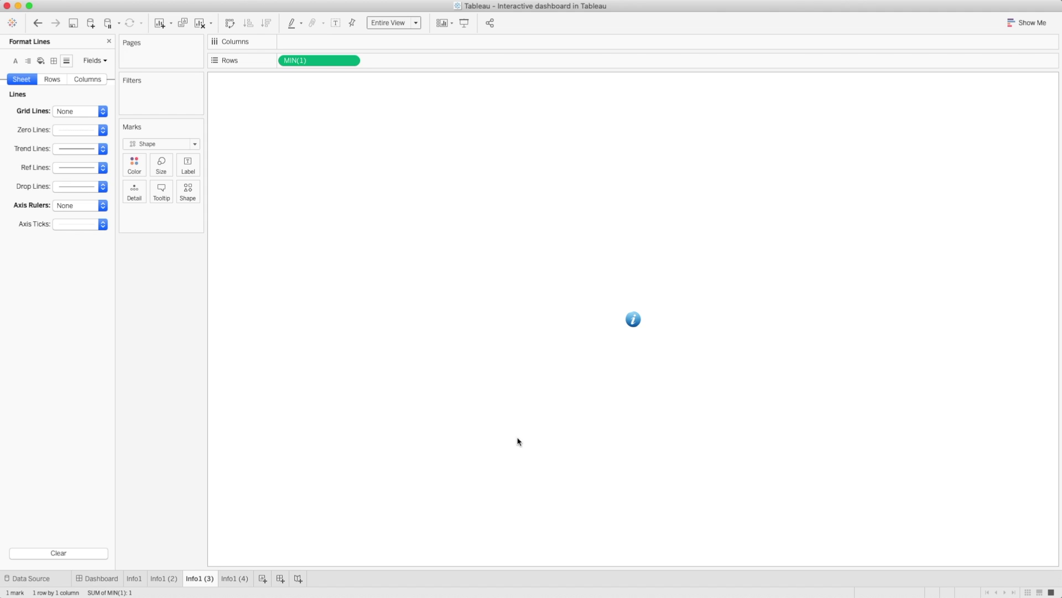
click(239, 579)
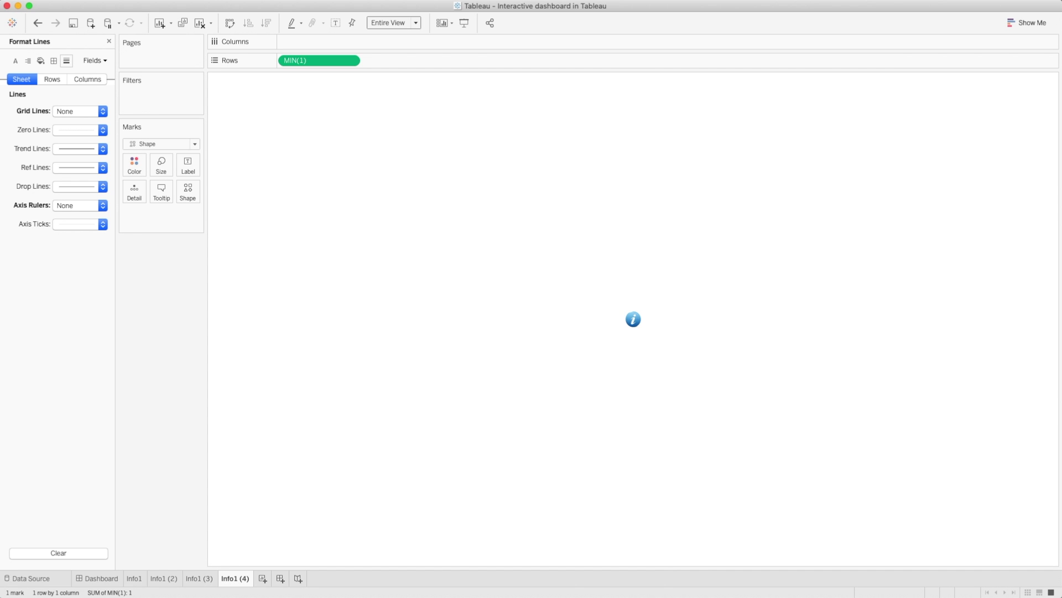
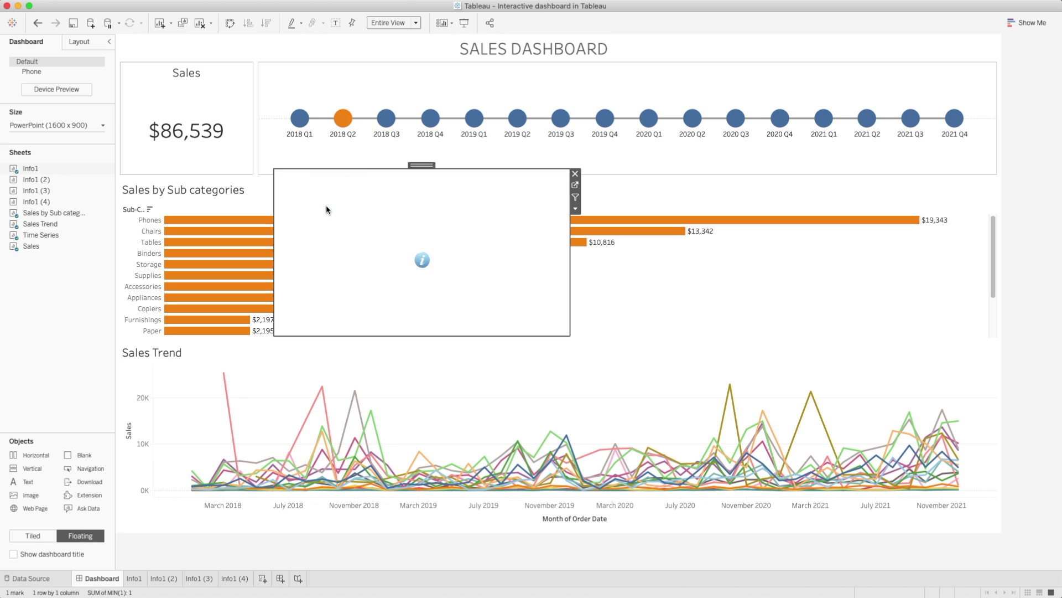
Step: Resize the floating Info1 sheet to 40 by 40, place it beside the Sales tile's title and preview its tooltip
click(81, 42)
double_click(31, 167)
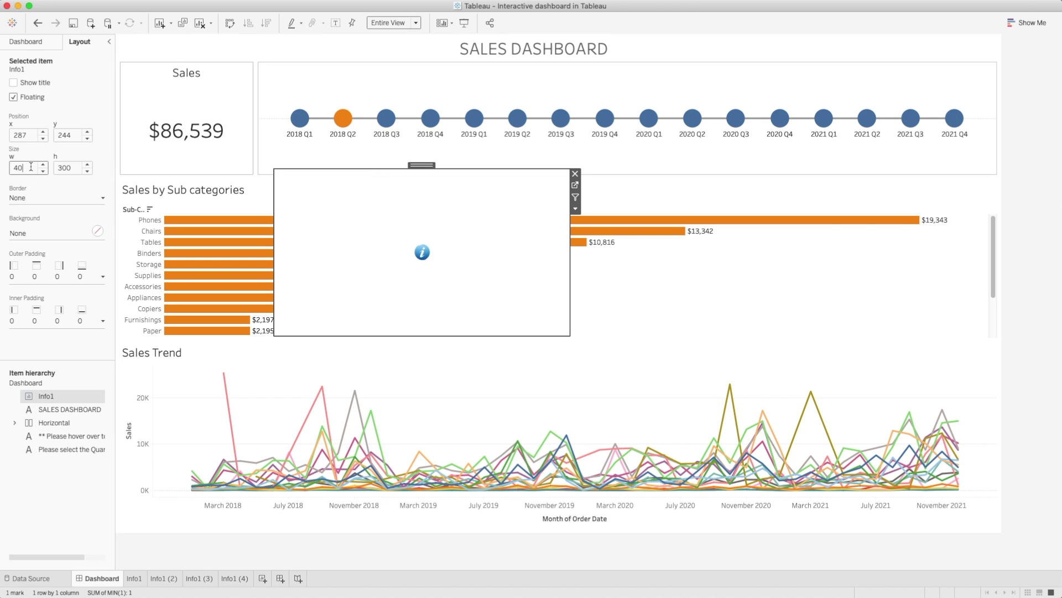
double_click(71, 167)
text(40)
key(Return)
drag(284, 175, 240, 70)
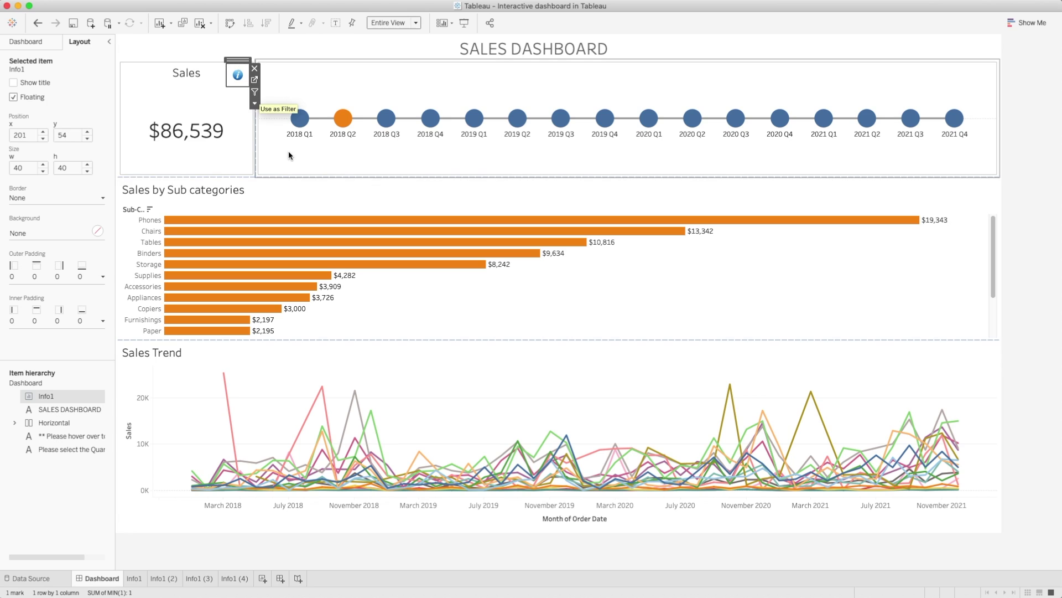
click(253, 76)
mouse_move(239, 80)
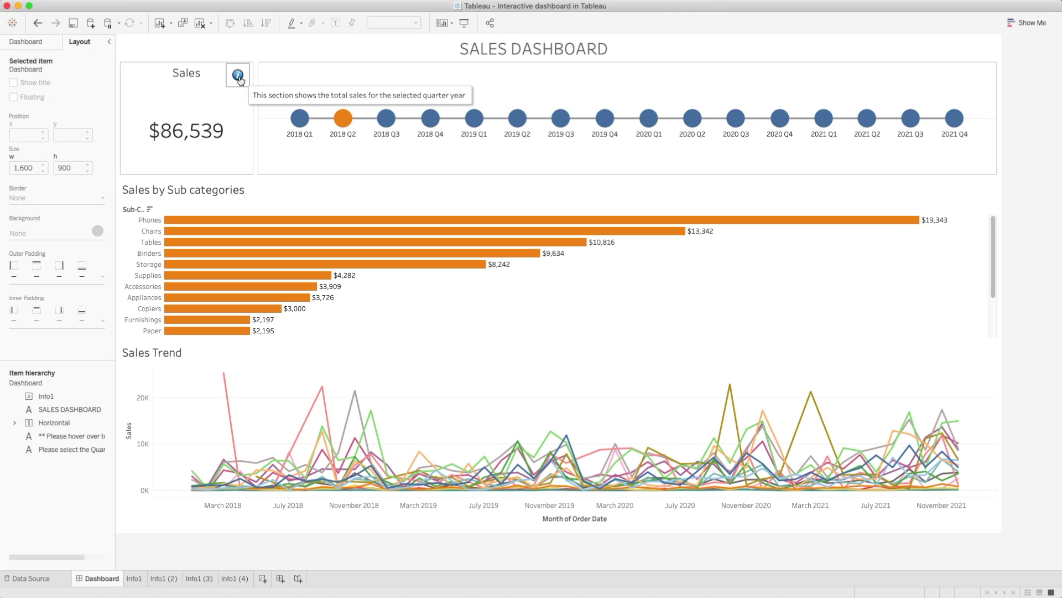
Step: Add the Info1 (2) worksheet as a floating item over the quarter timeline and hide its title
click(26, 42)
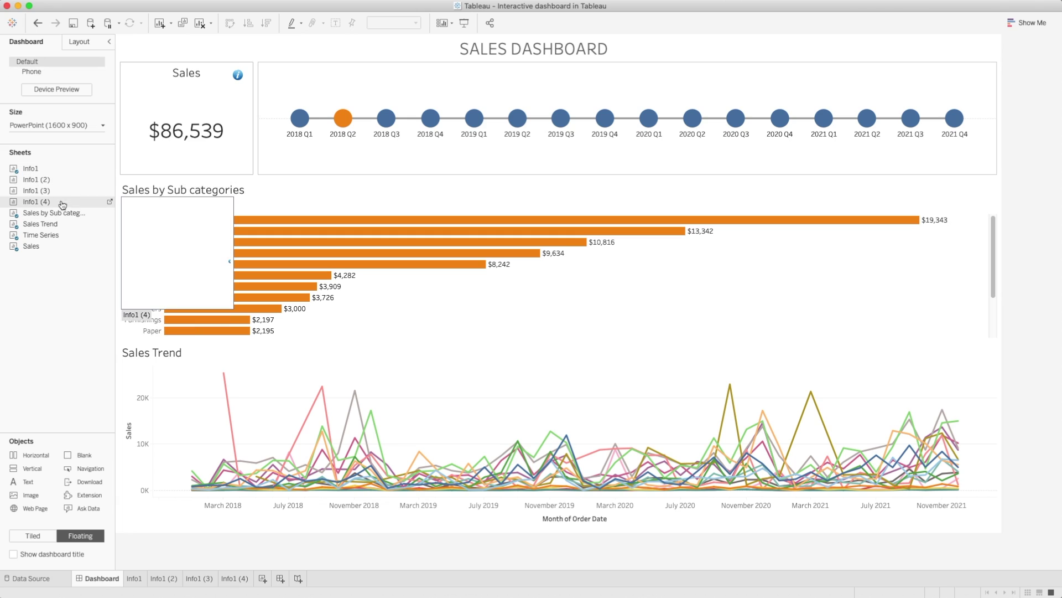
drag(77, 180, 617, 90)
right_click(617, 90)
click(631, 114)
Step: Resize the floating Info1 (2) sheet to 40 by 40 and place it in the quarter timeline's upper-right corner
click(86, 43)
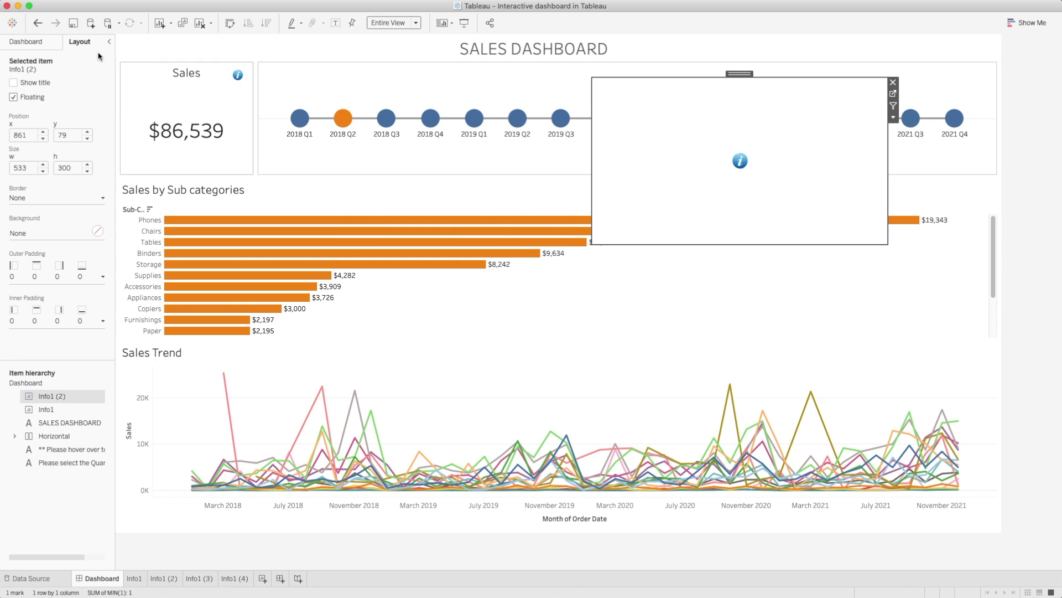
double_click(28, 166)
text(40)
key(Tab)
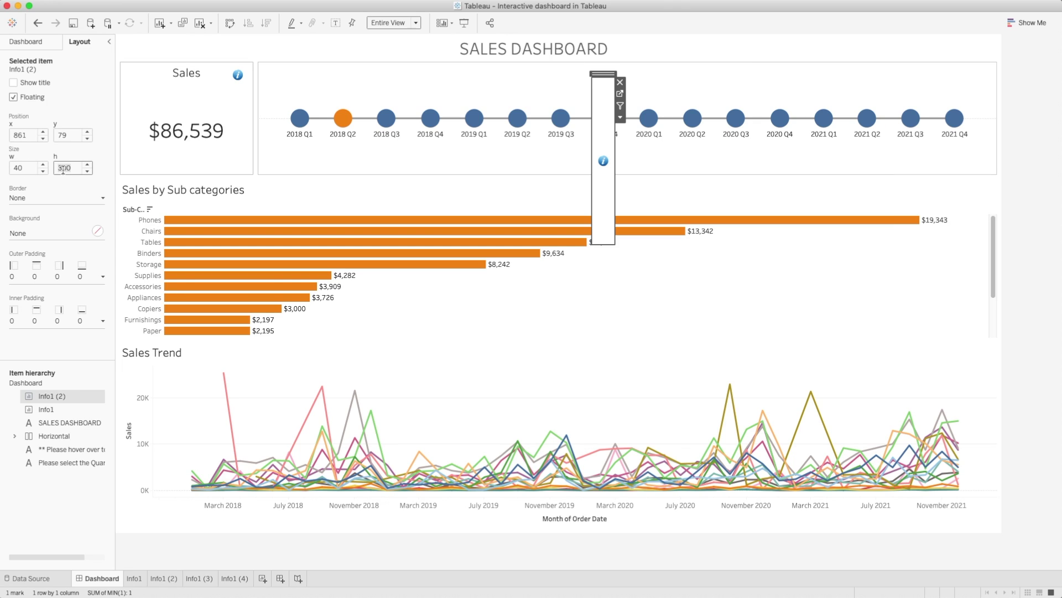
text(40)
key(Return)
drag(603, 77, 974, 63)
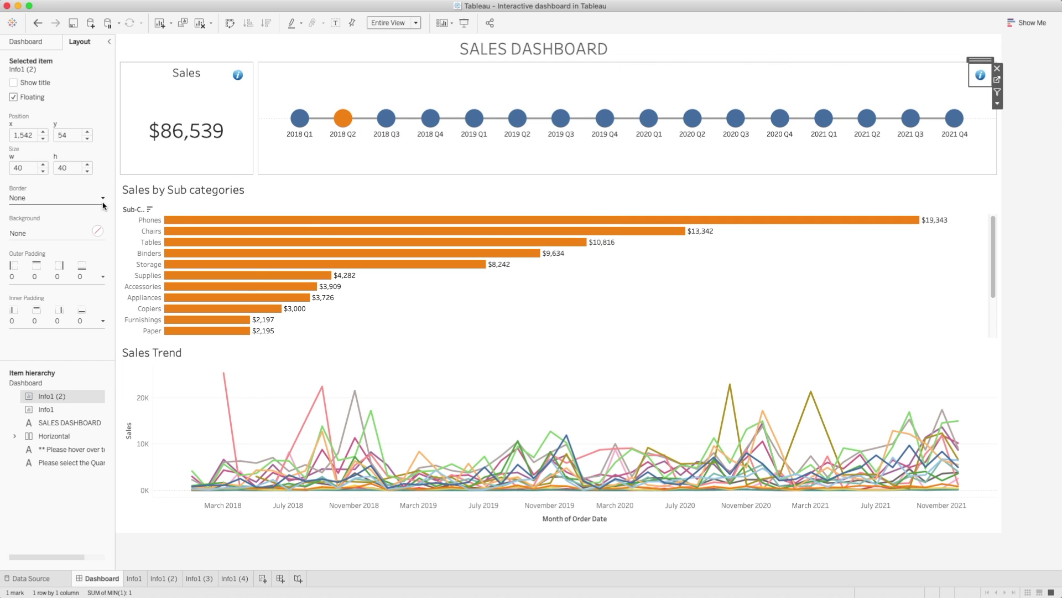
Step: Add the Info1 (3) worksheet as a floating item over the Sales by Sub categories chart and hide its title
click(26, 43)
mouse_move(39, 193)
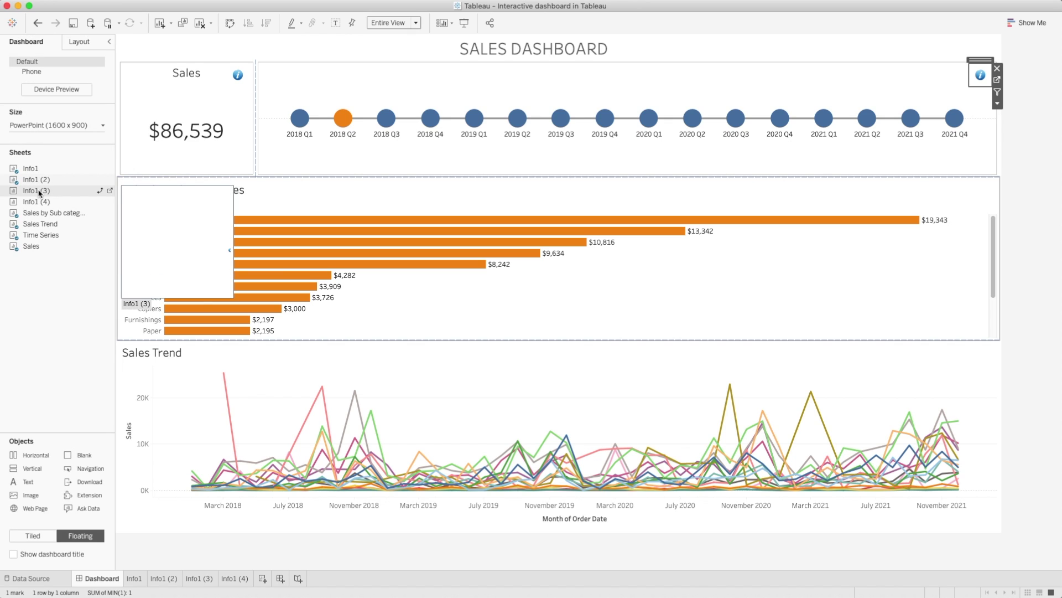
drag(40, 193, 284, 181)
right_click(318, 193)
click(331, 217)
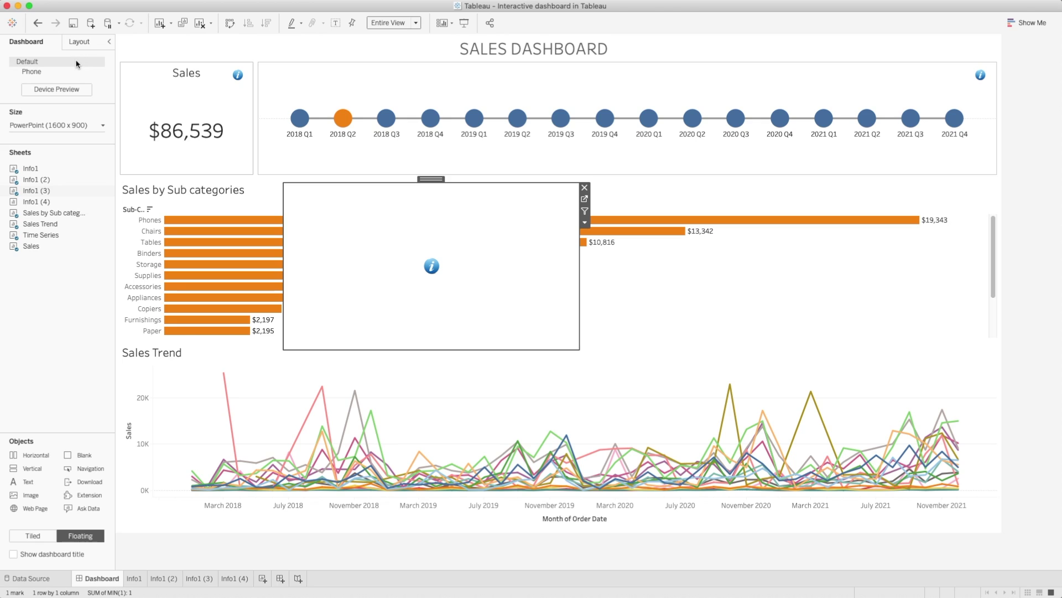
Step: Resize the floating Info1 (3) sheet to 40 by 40 and place it beside the Sales by Sub categories title
click(80, 44)
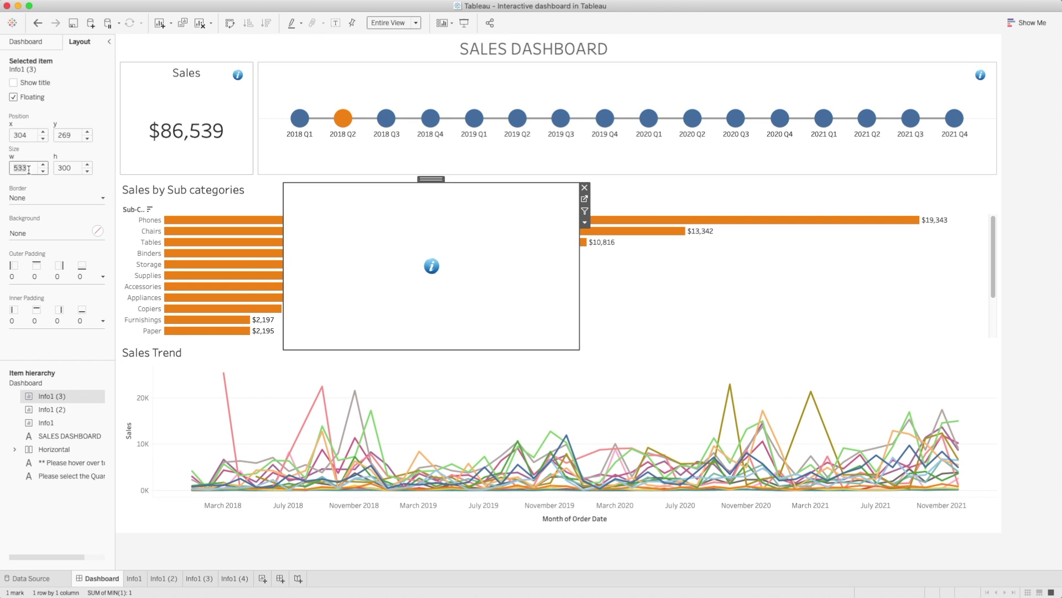
key(Return)
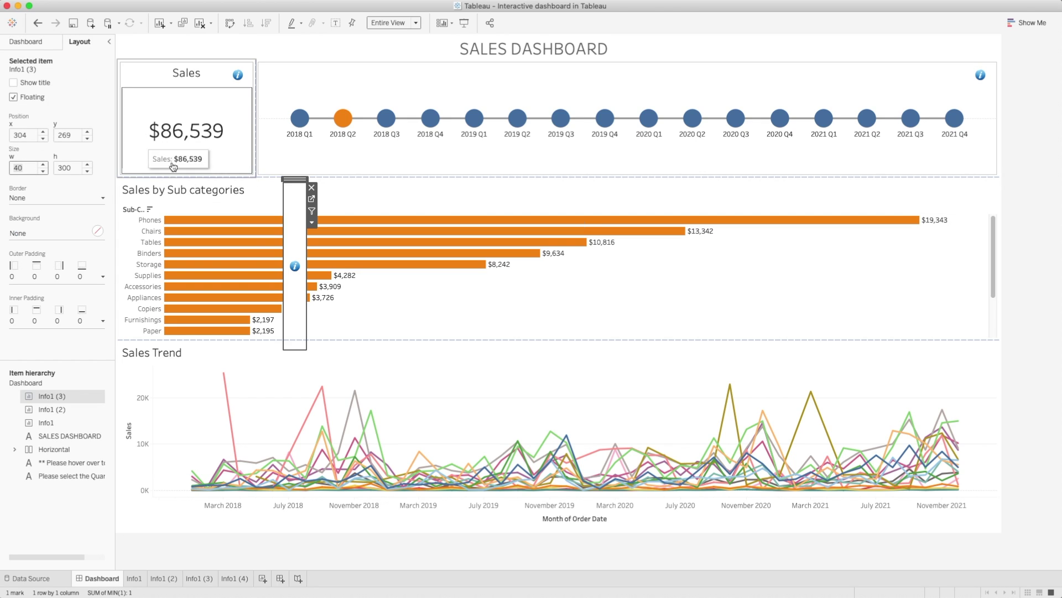
click(66, 165)
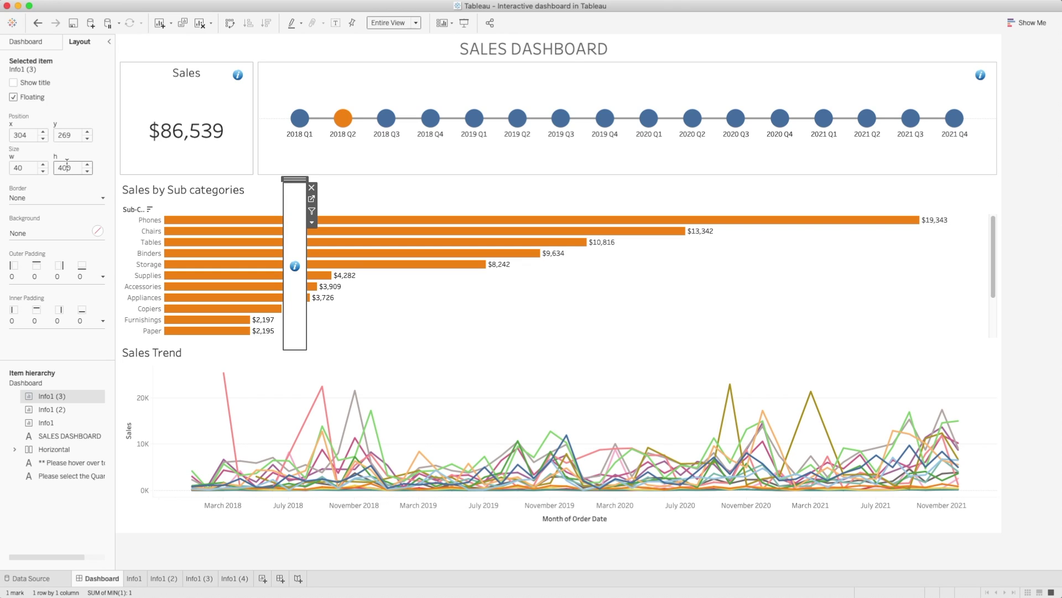
text(400)
key(Return)
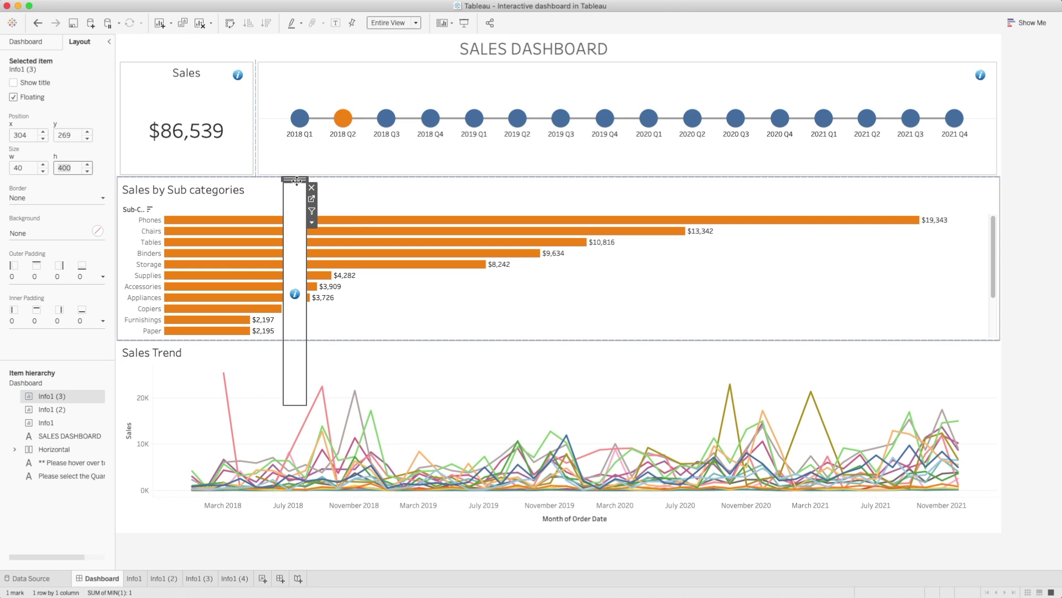
click(78, 169)
key(Return)
drag(297, 180, 264, 177)
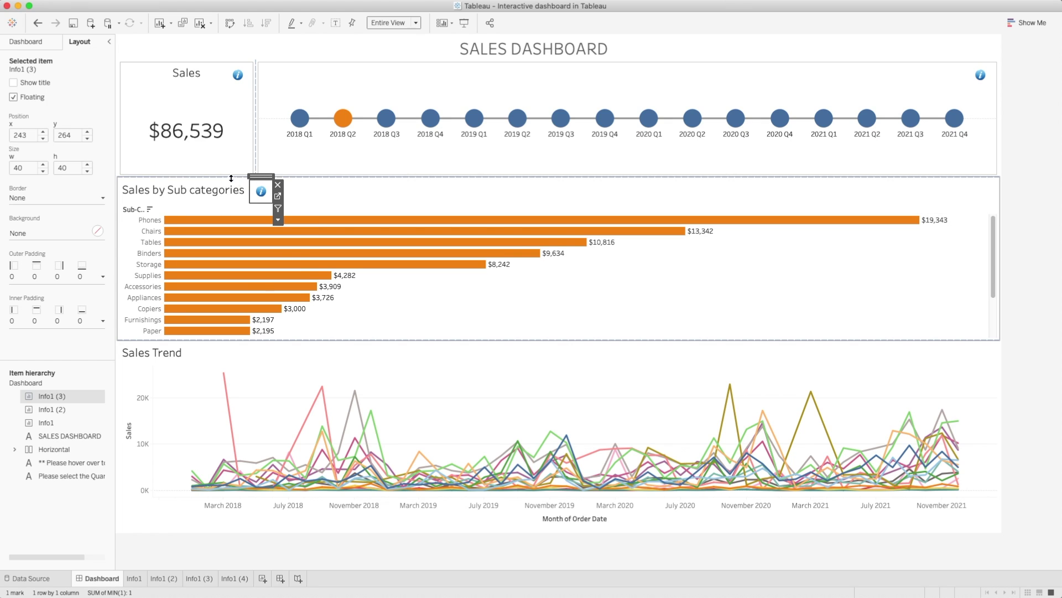
Step: Add the Info1 (4) worksheet as a floating item over the Sales Trend chart and hide its title
click(25, 42)
mouse_move(34, 203)
drag(34, 206, 389, 331)
right_click(427, 344)
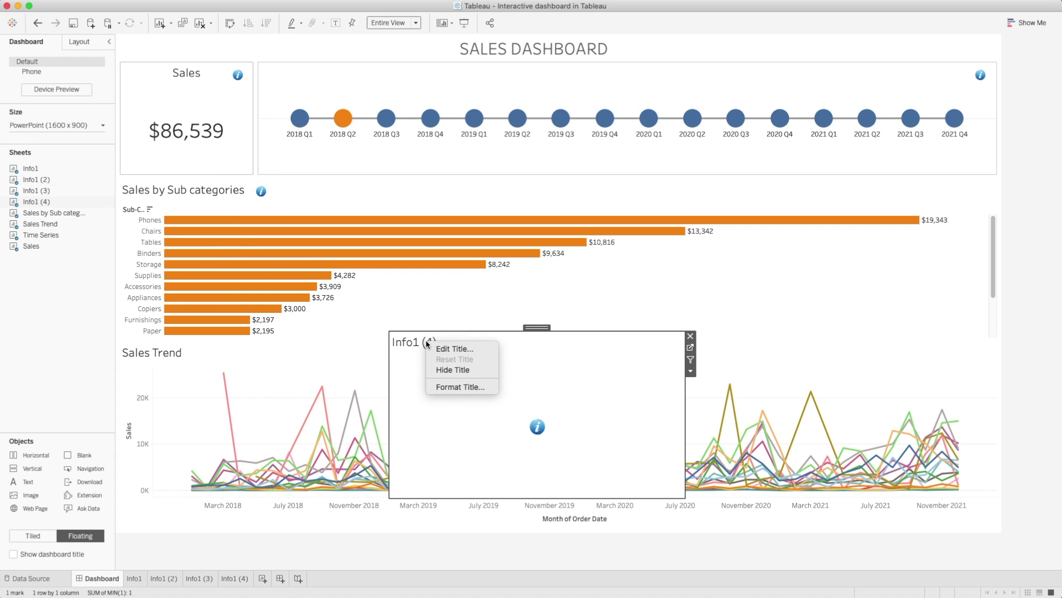
click(453, 370)
Step: Resize the floating Info1 (4) sheet to 40 by 40 and place it beside the Sales Trend title
click(80, 42)
click(21, 168)
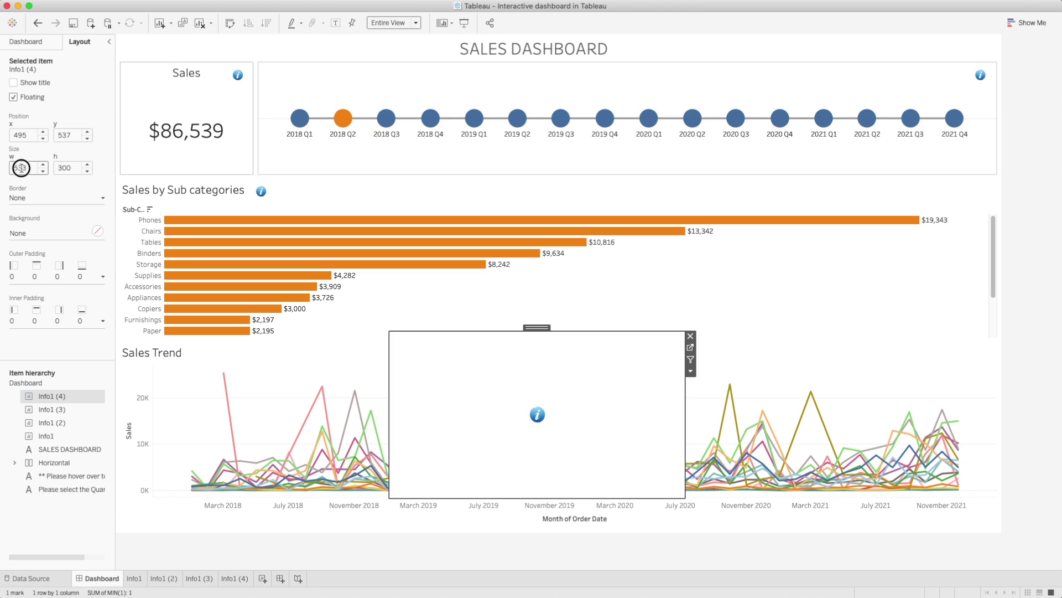
text(403)
key(Return)
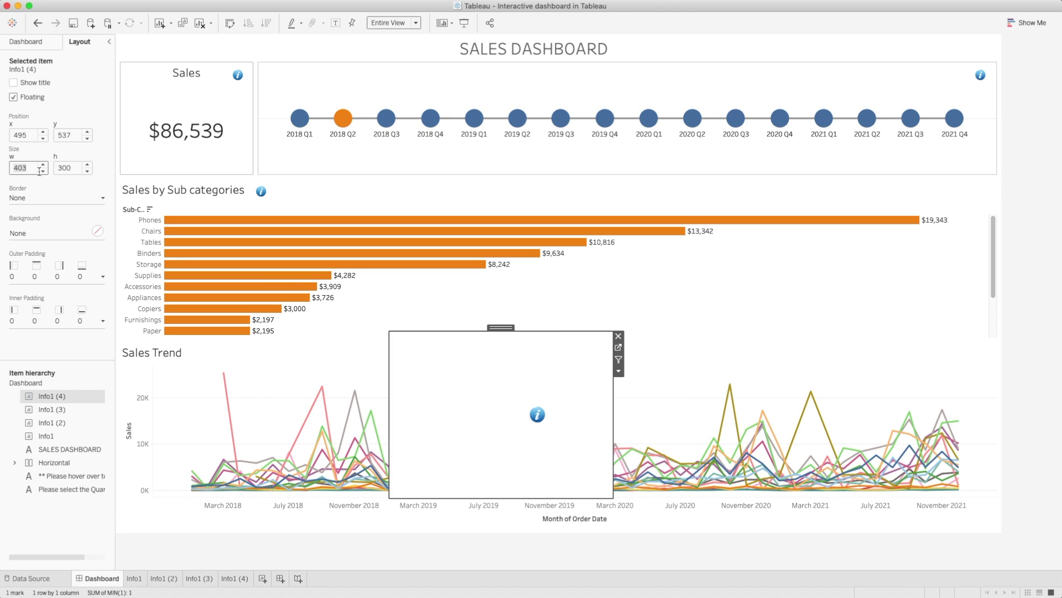
click(71, 166)
text(40)
key(Return)
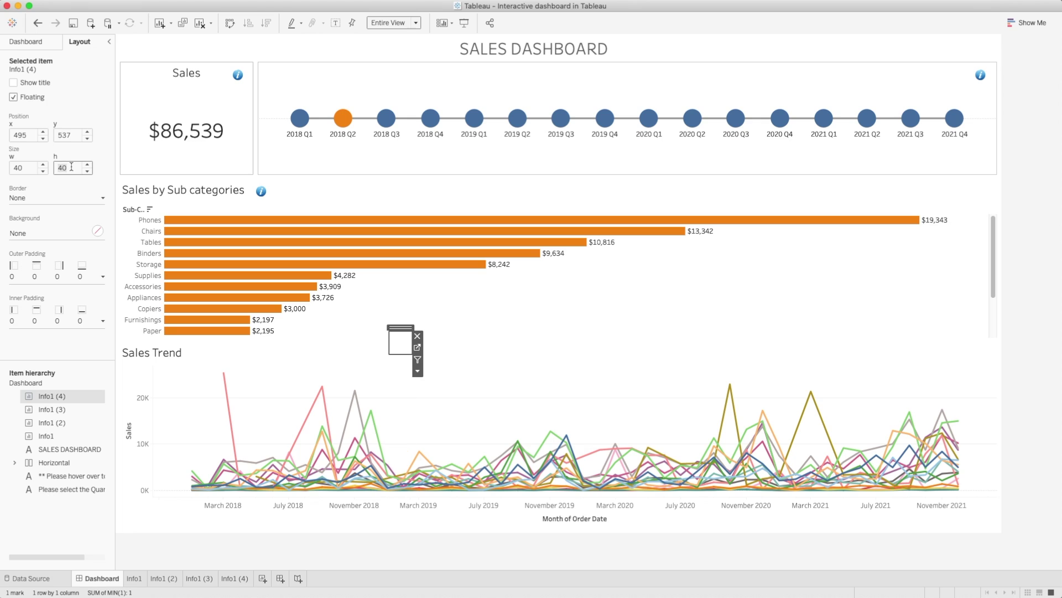
drag(403, 331, 186, 350)
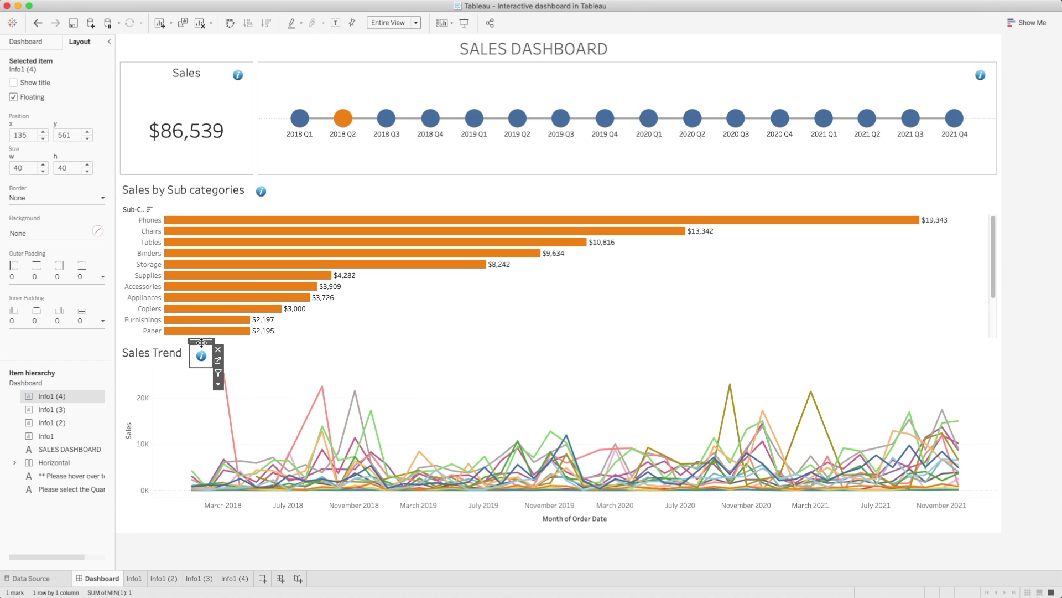
click(34, 42)
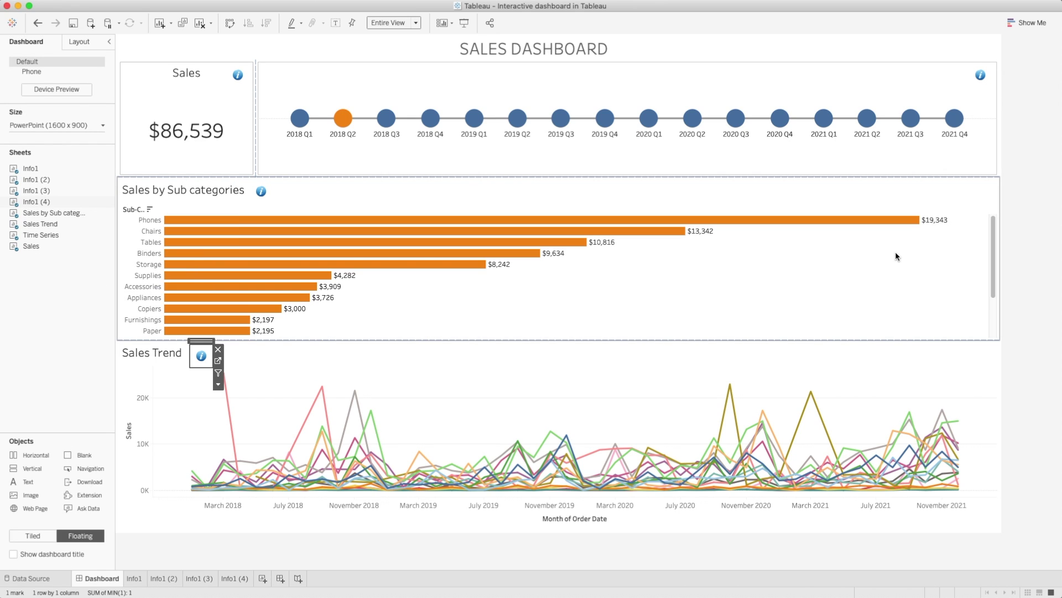
Step: Check the tooltips of the info icons beside the Sales Trend and Sales by Sub categories titles
click(1035, 266)
mouse_move(200, 359)
mouse_move(262, 191)
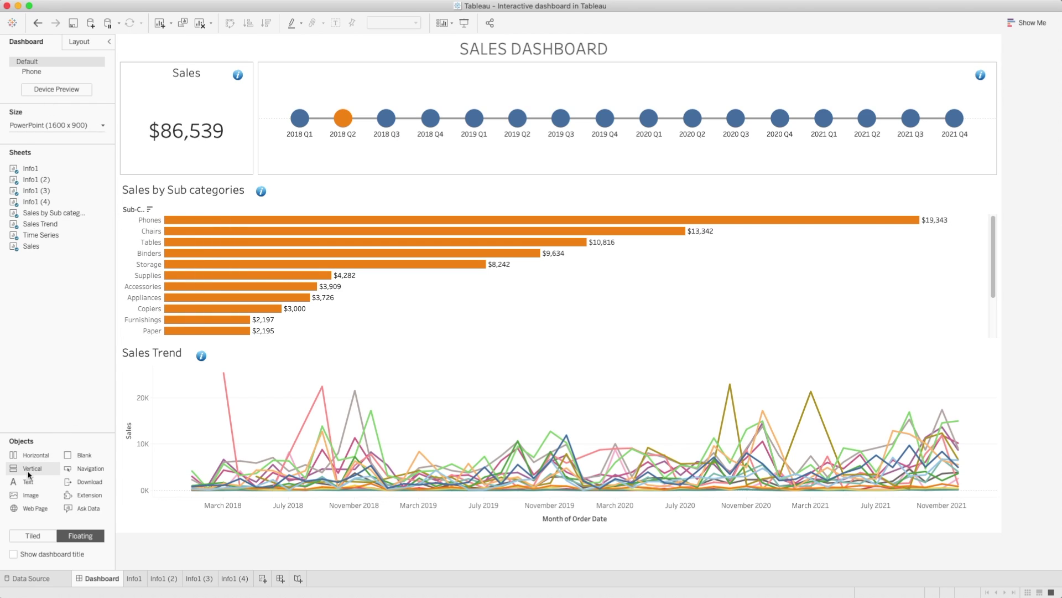
Step: Add a floating vertical container covering the whole dashboard below its title, and place a horizontal container inside it
drag(29, 474, 120, 54)
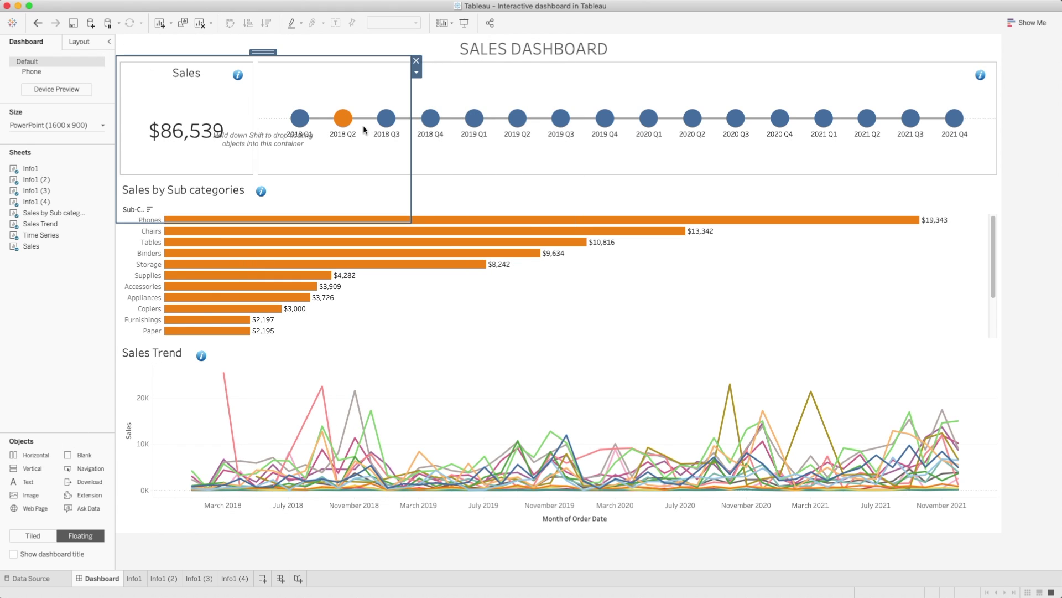
mouse_move(411, 222)
mouse_down()
mouse_move(661, 351)
mouse_move(704, 363)
mouse_move(899, 496)
mouse_move(999, 527)
mouse_up()
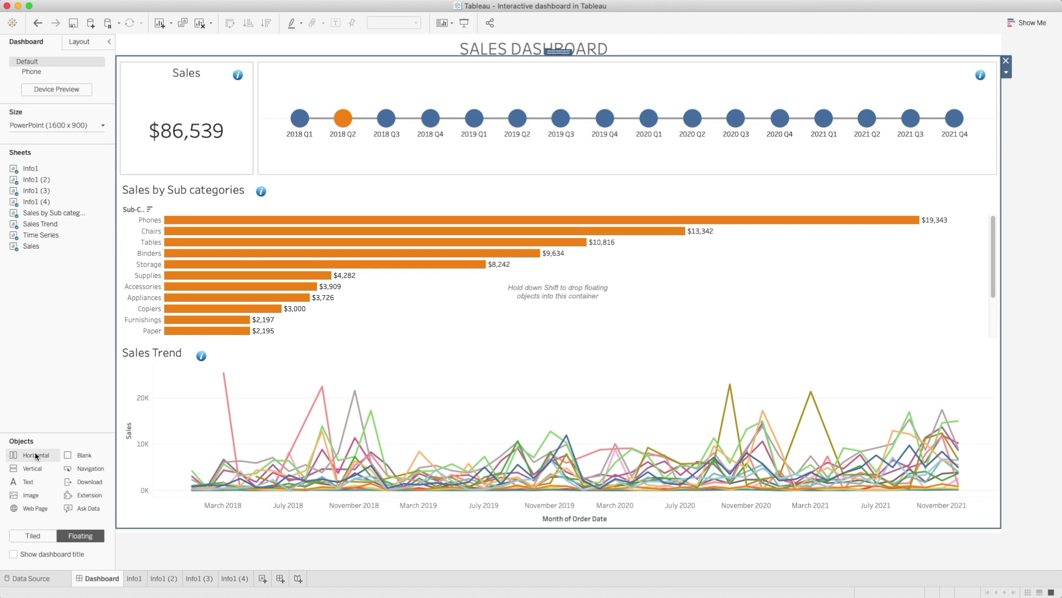
drag(30, 457, 211, 204)
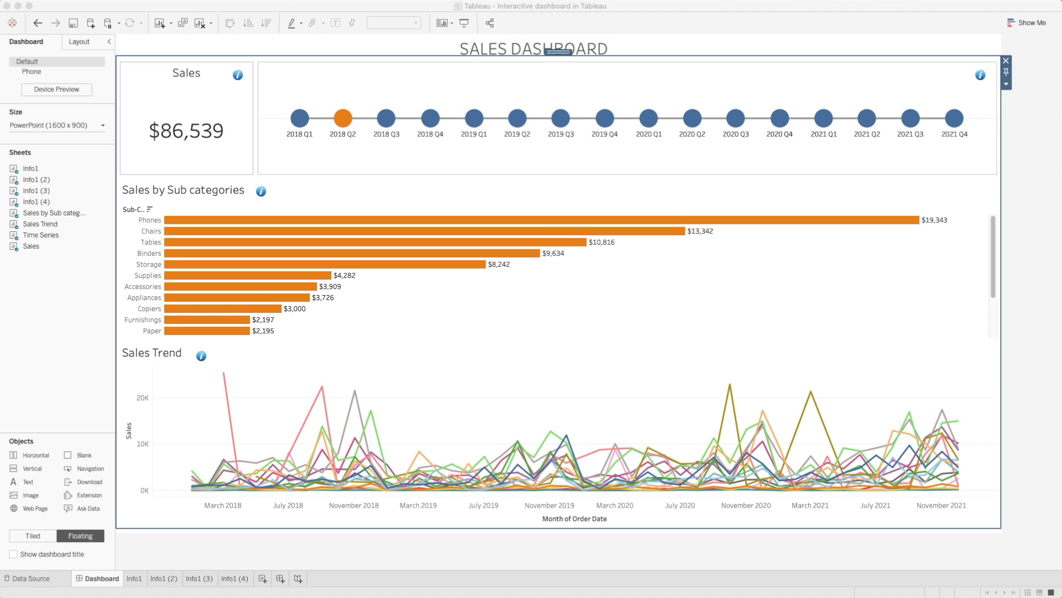
Step: Add a text object inside the horizontal container reading "This section shows the total sales for the selected quarter year"
click(30, 485)
drag(31, 486, 241, 286)
text(This section shows the total sales for the selected quarter year)
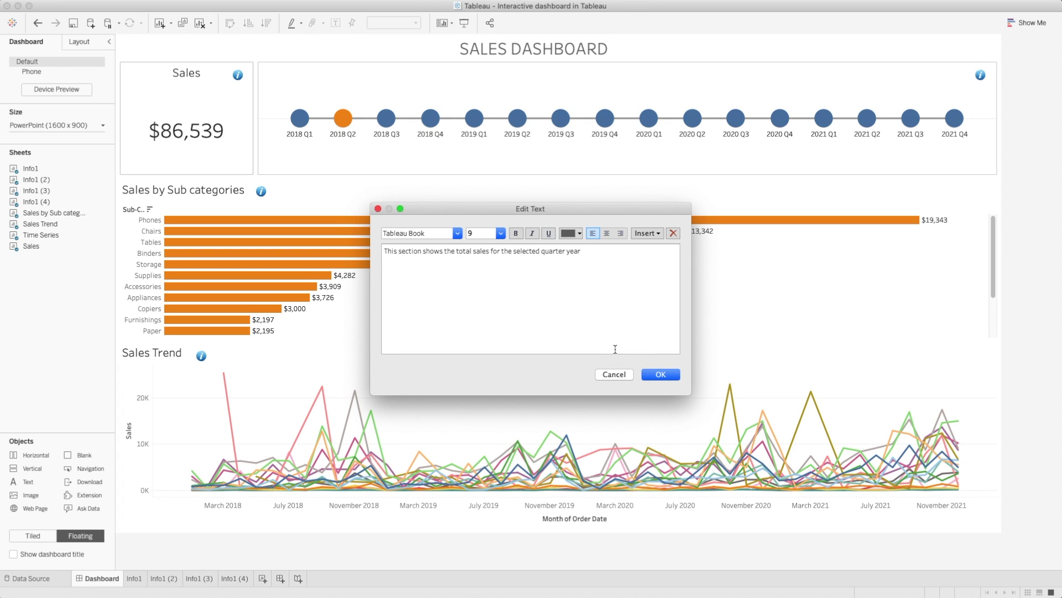
click(661, 375)
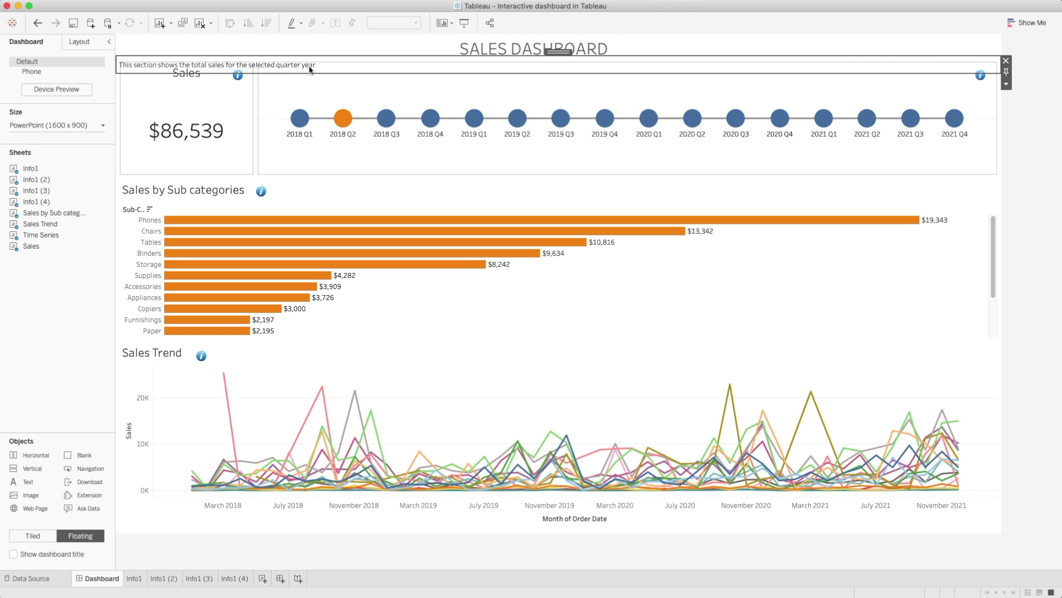
Step: Give the total sales note a dark grey background at 85% opacity and extend it down over the Sales and timeline row
click(79, 42)
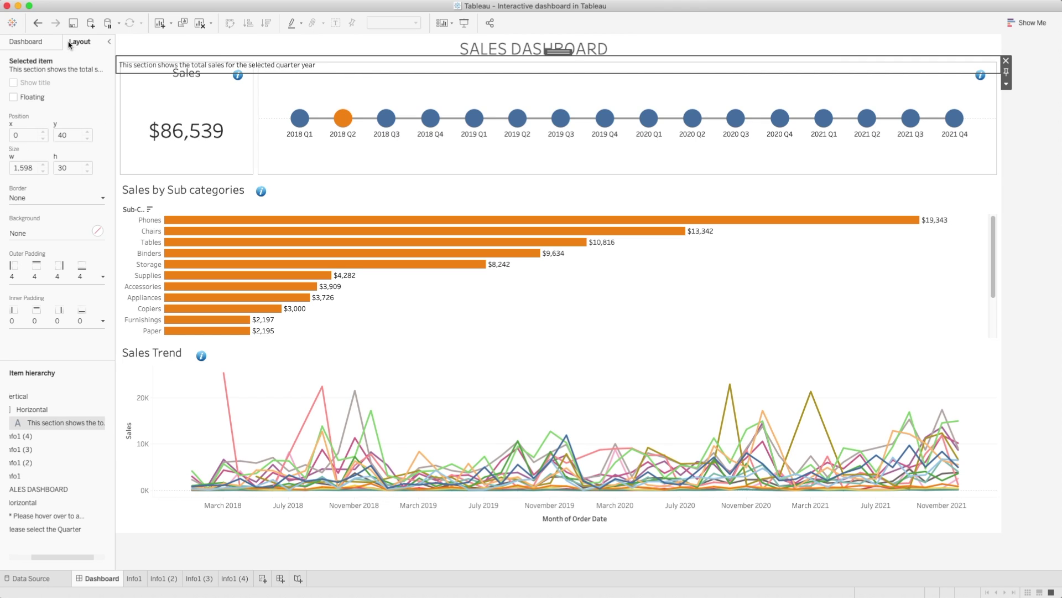
click(28, 237)
click(21, 287)
click(83, 383)
text(85)
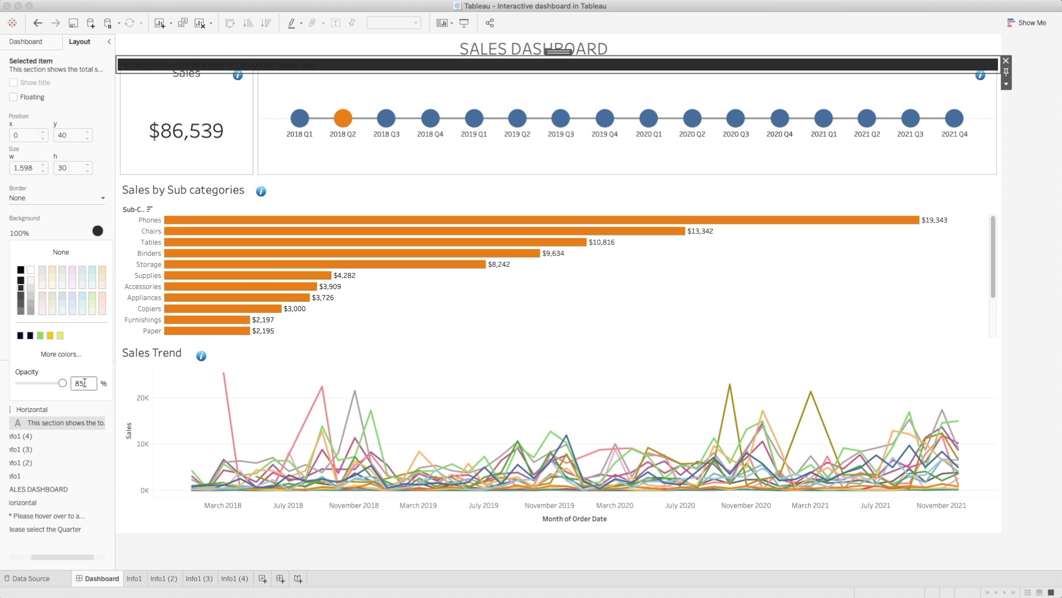
key(Return)
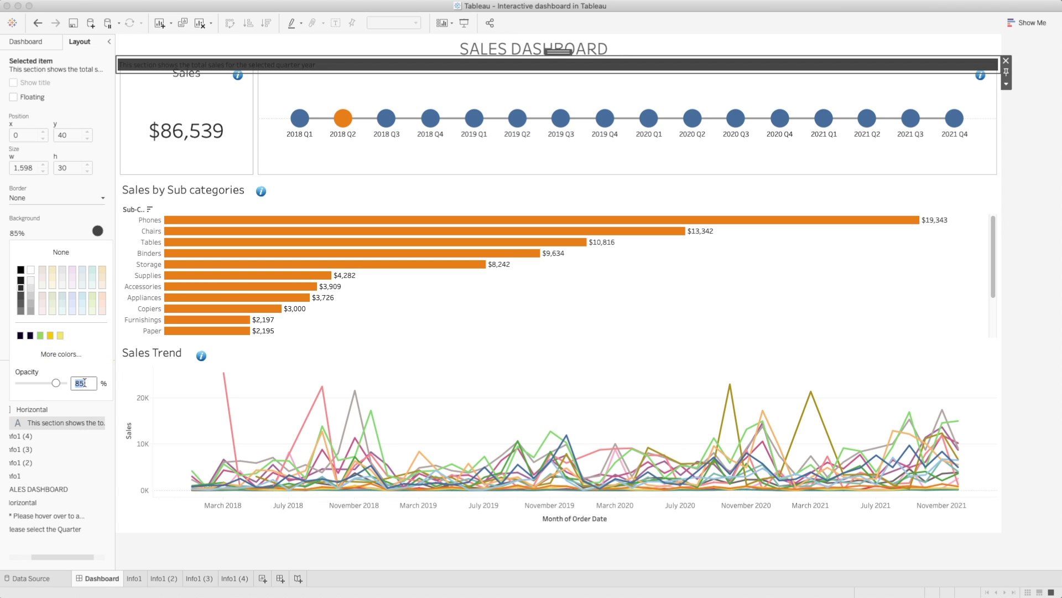
click(500, 77)
drag(503, 73, 499, 184)
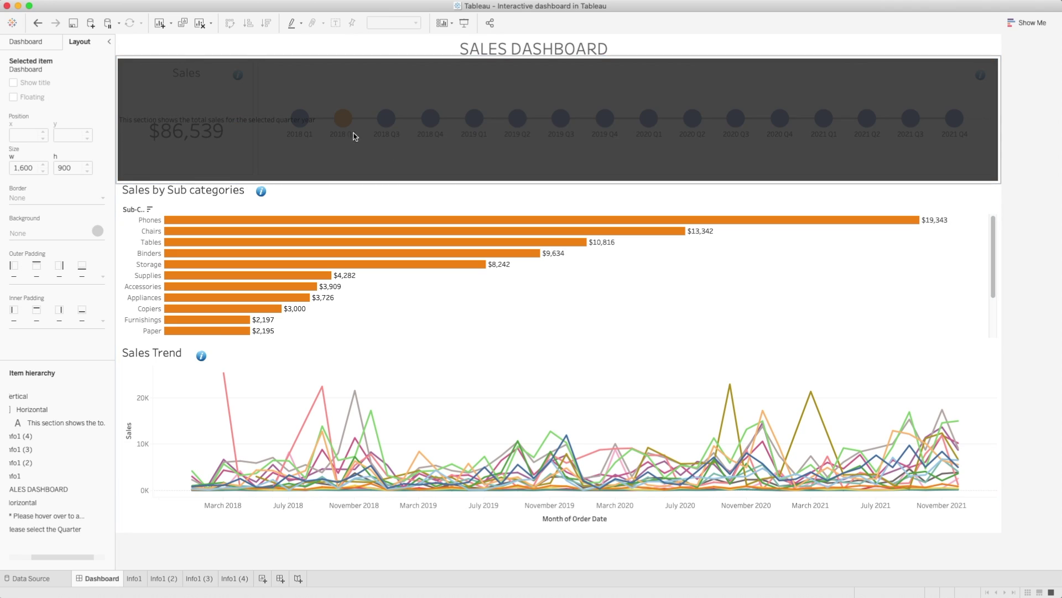
Step: Format the total sales note's text in white at font size 15
double_click(236, 125)
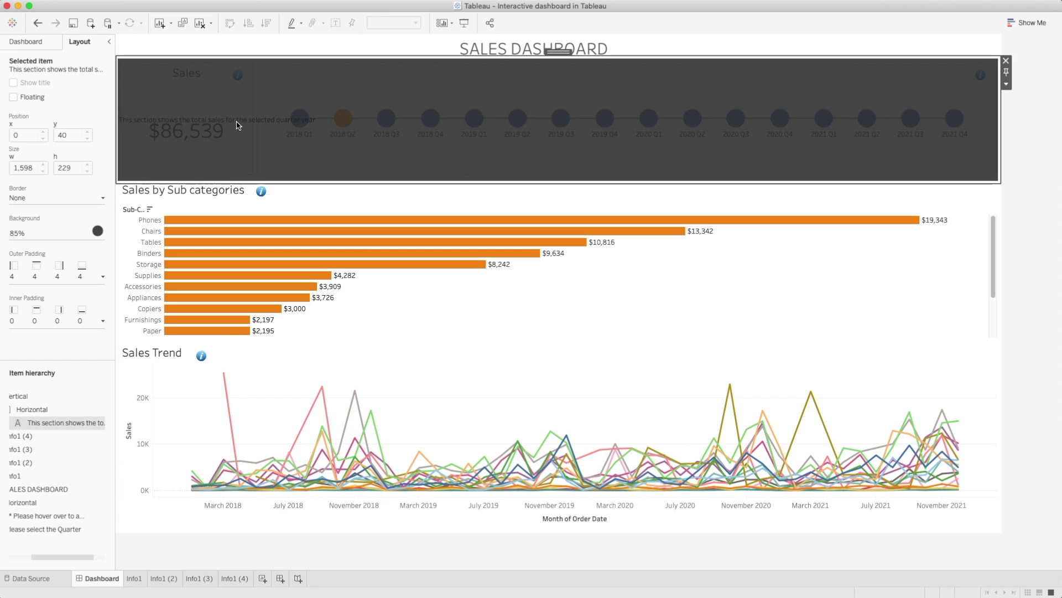
key(super+a)
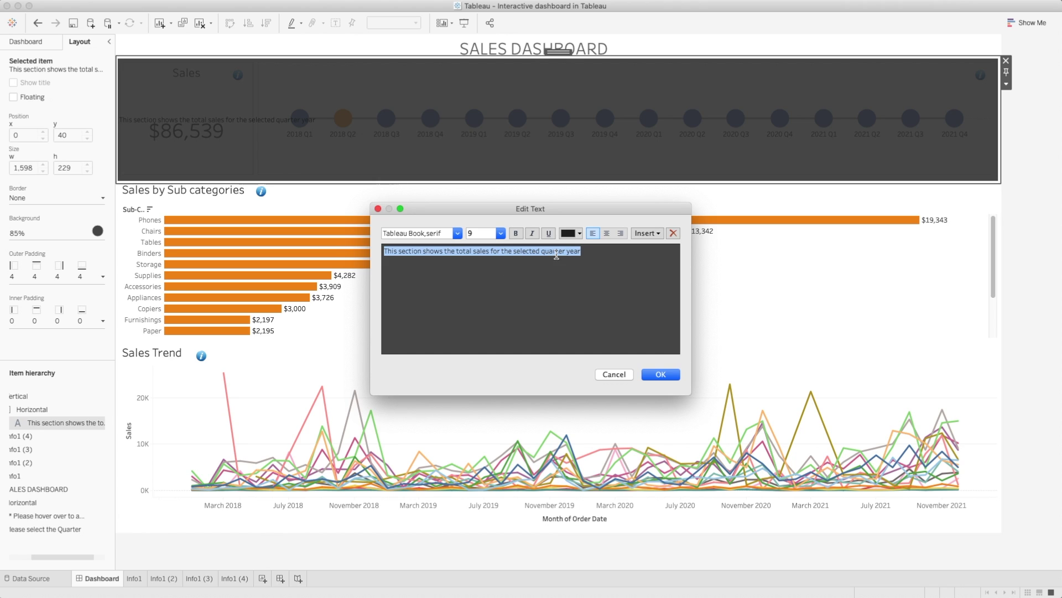
click(579, 233)
click(576, 257)
click(661, 374)
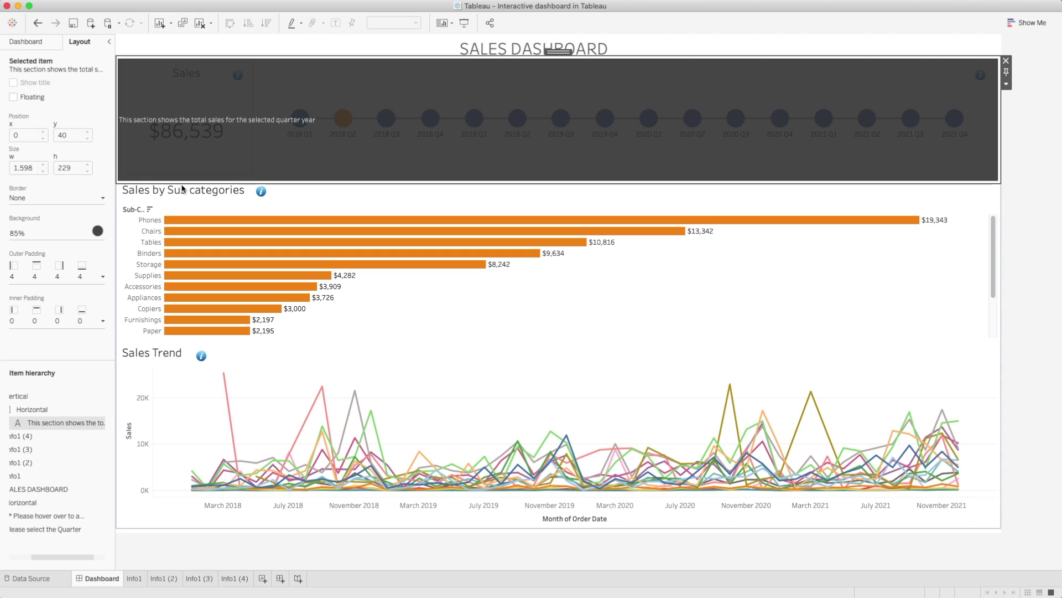
double_click(221, 125)
key(super+a)
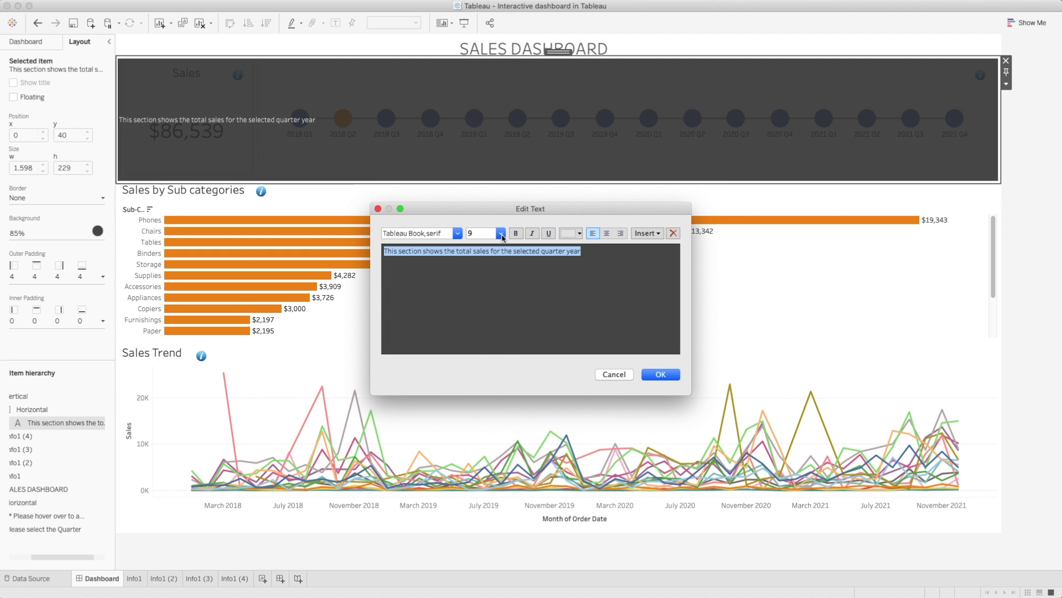
click(500, 233)
click(488, 296)
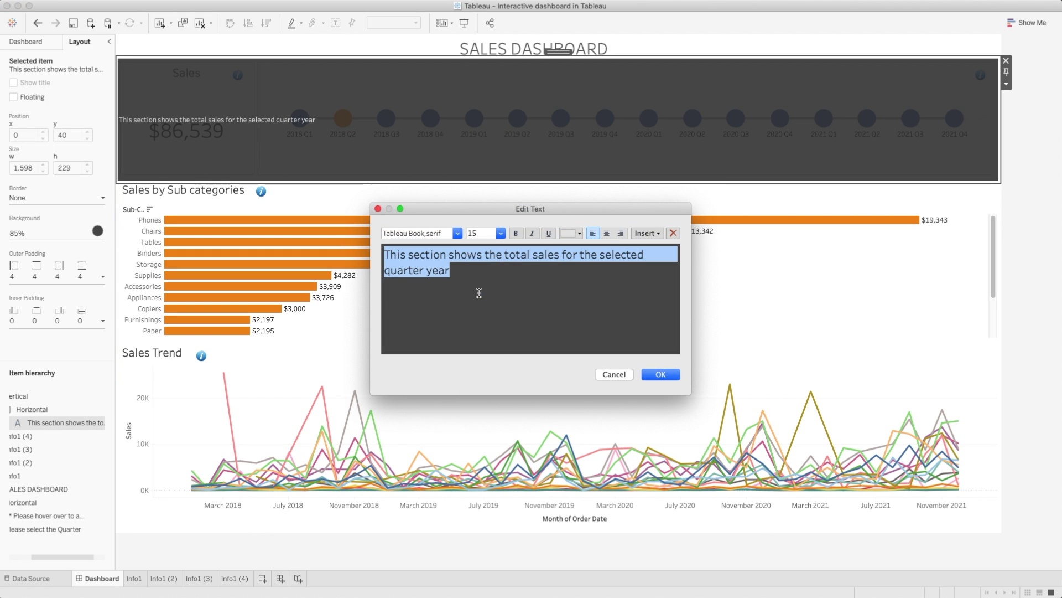
click(659, 373)
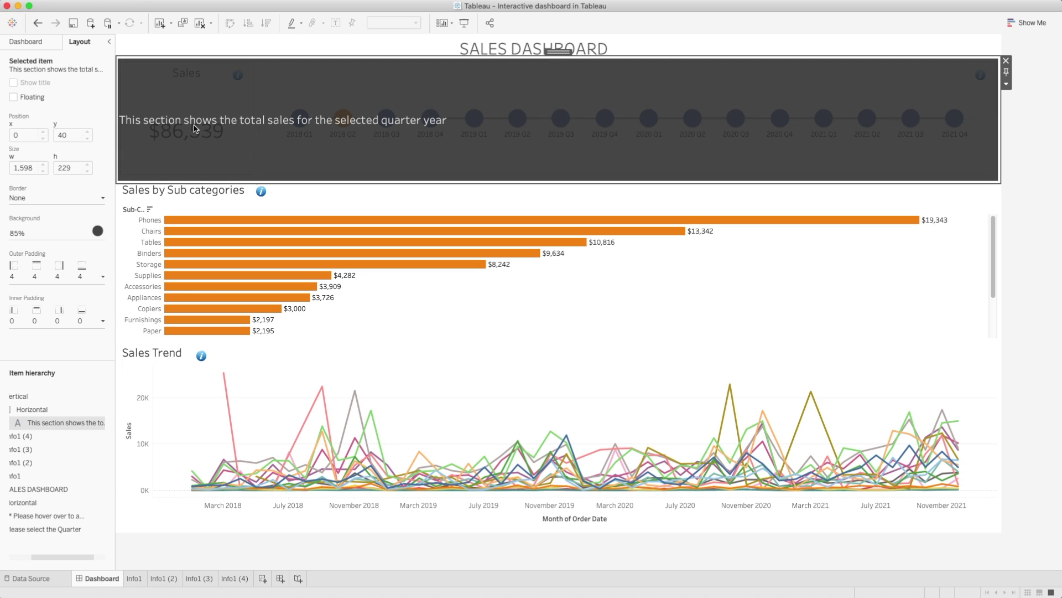
Step: Add a text note beside the first one explaining that users can select a Quarter Year on the timeline to change the data in all charts
click(34, 42)
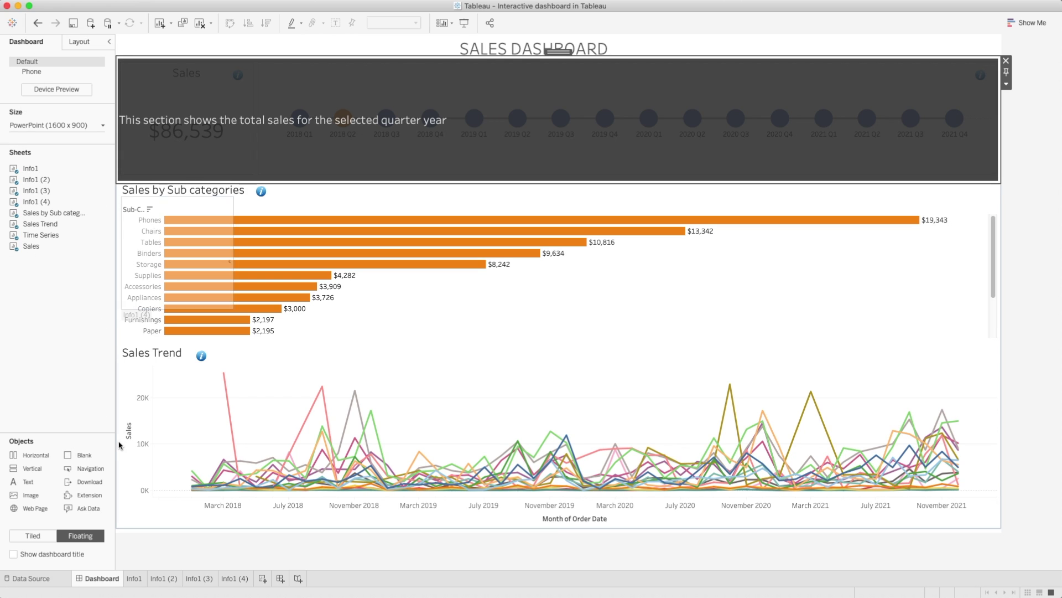
drag(33, 486, 666, 122)
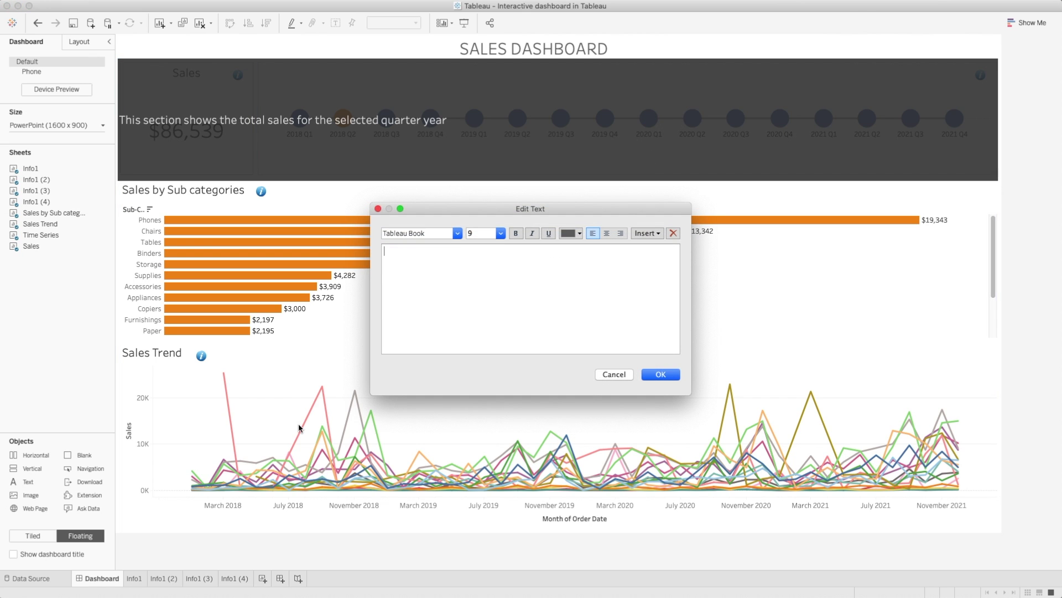
key(super+Tab)
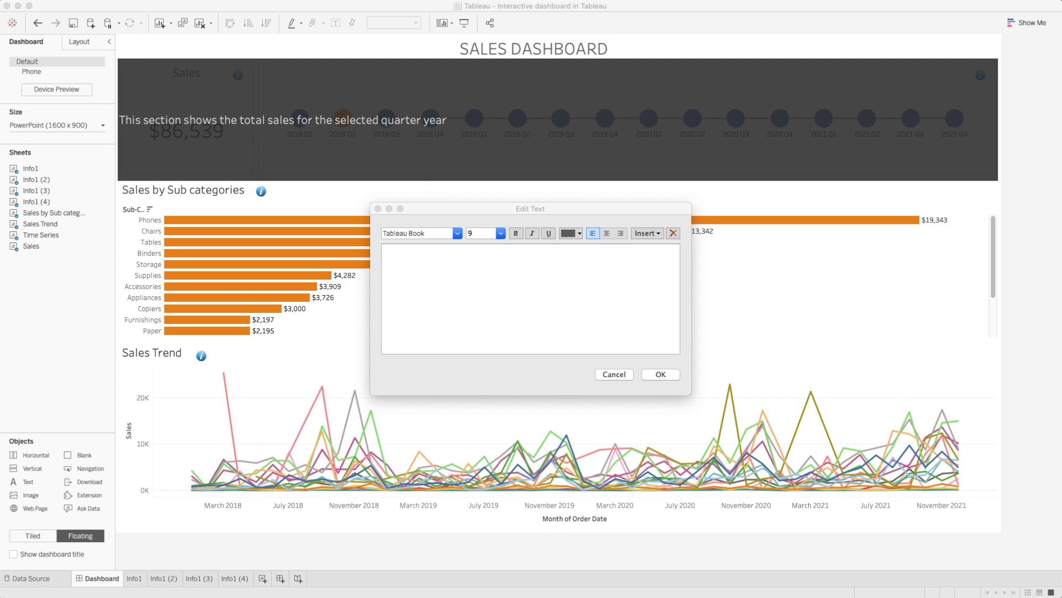
click(462, 277)
text(This section show the timeline of Quarter Year which an individual user can select to change the data in all the charts to that selected quarter year)
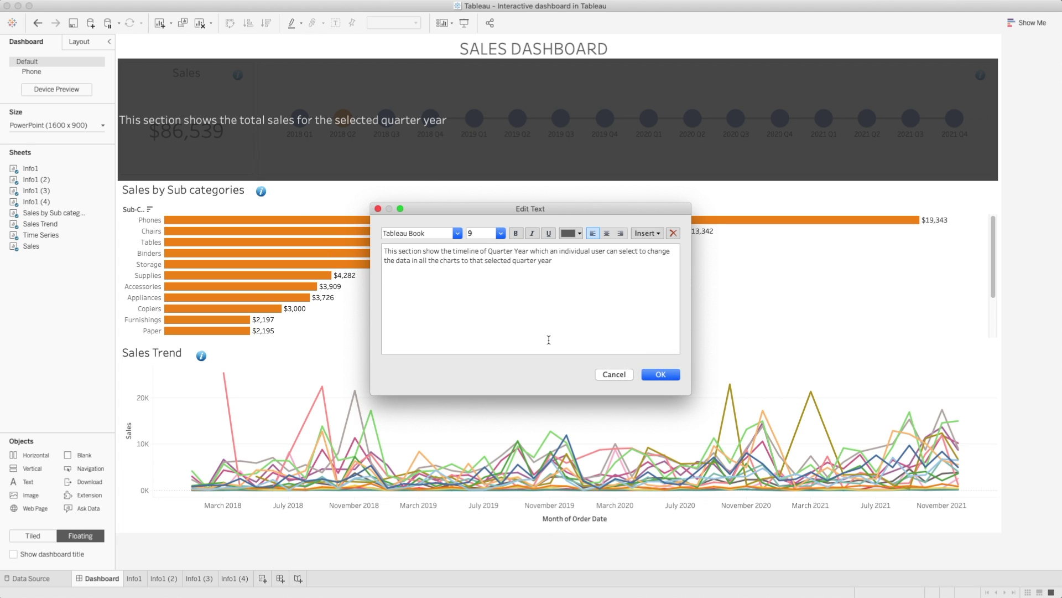
Step: Format the timeline note's text in white at font size 12
key(super+a)
click(500, 233)
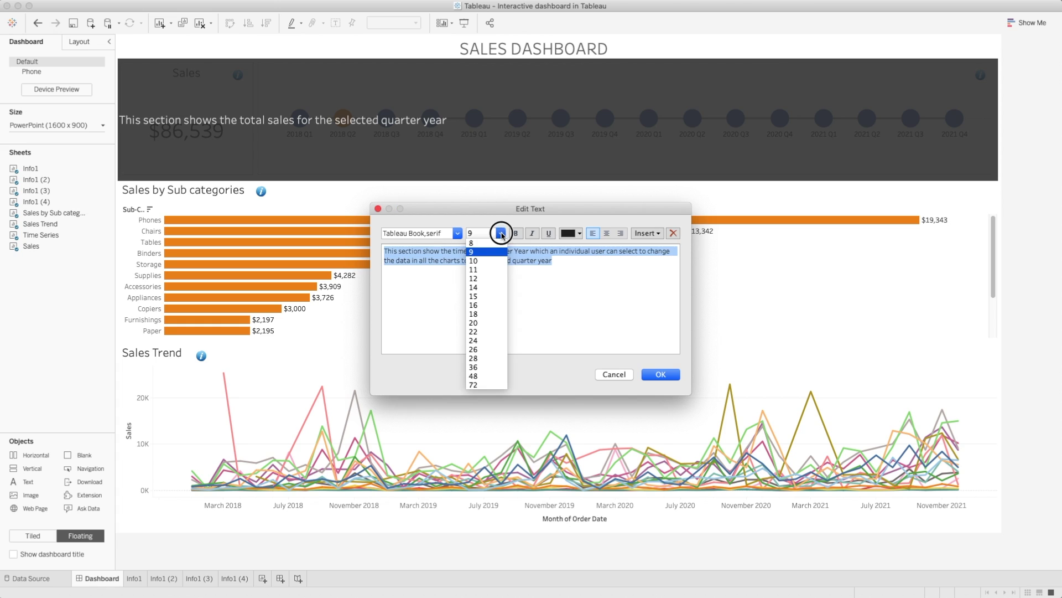
click(482, 278)
click(579, 232)
click(579, 262)
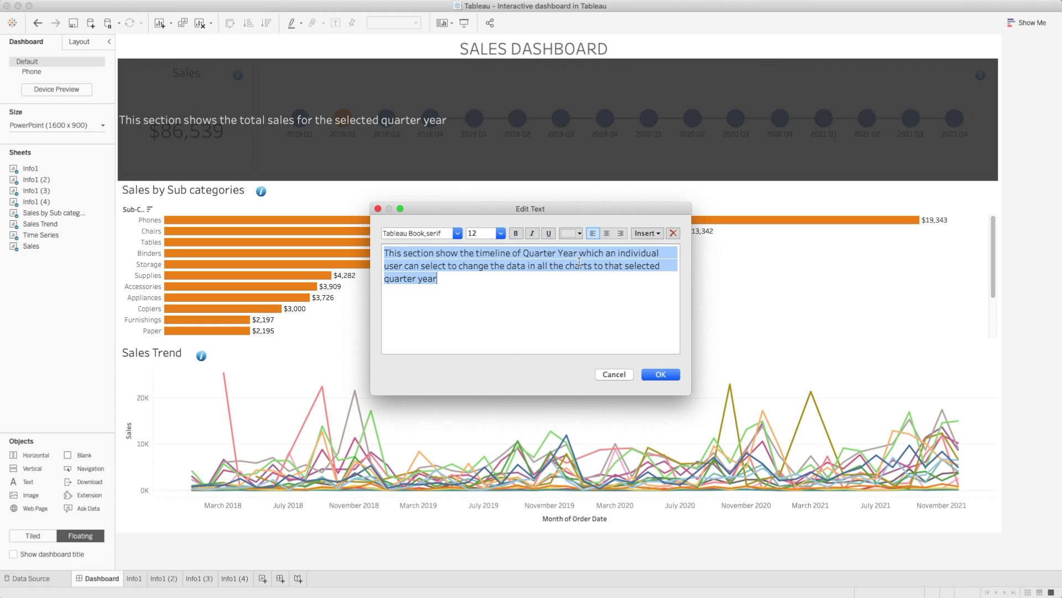
click(676, 378)
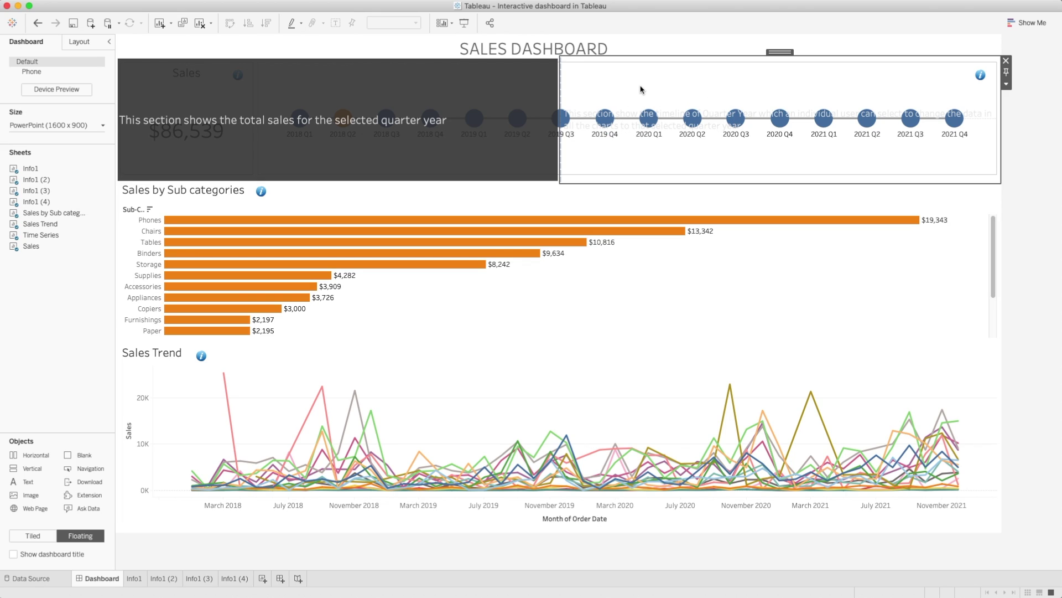
Step: Give the timeline note a dark grey background at 85% opacity and widen it to match the timeline section
click(80, 43)
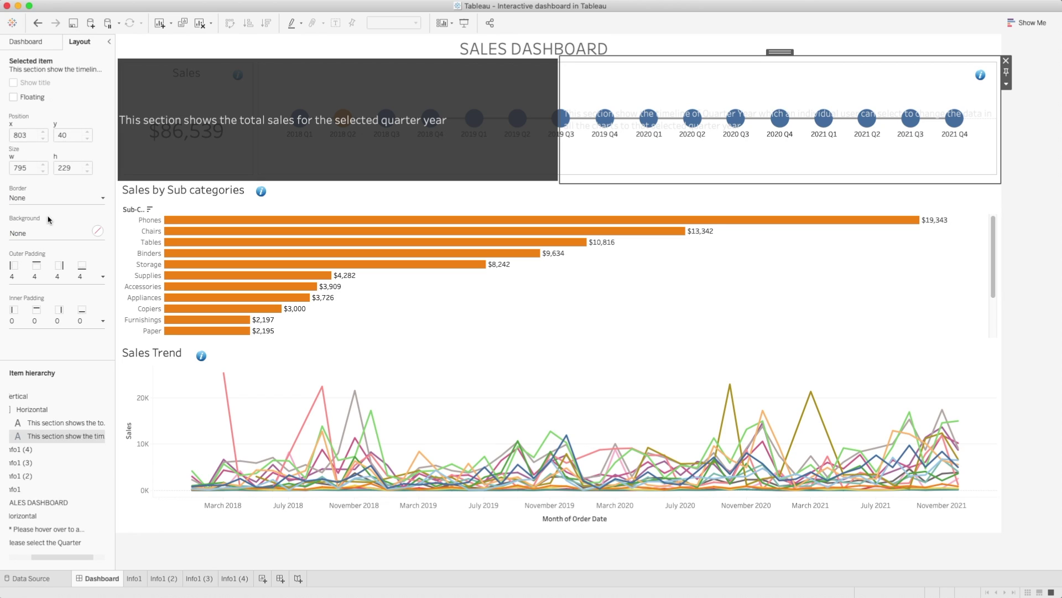
click(33, 233)
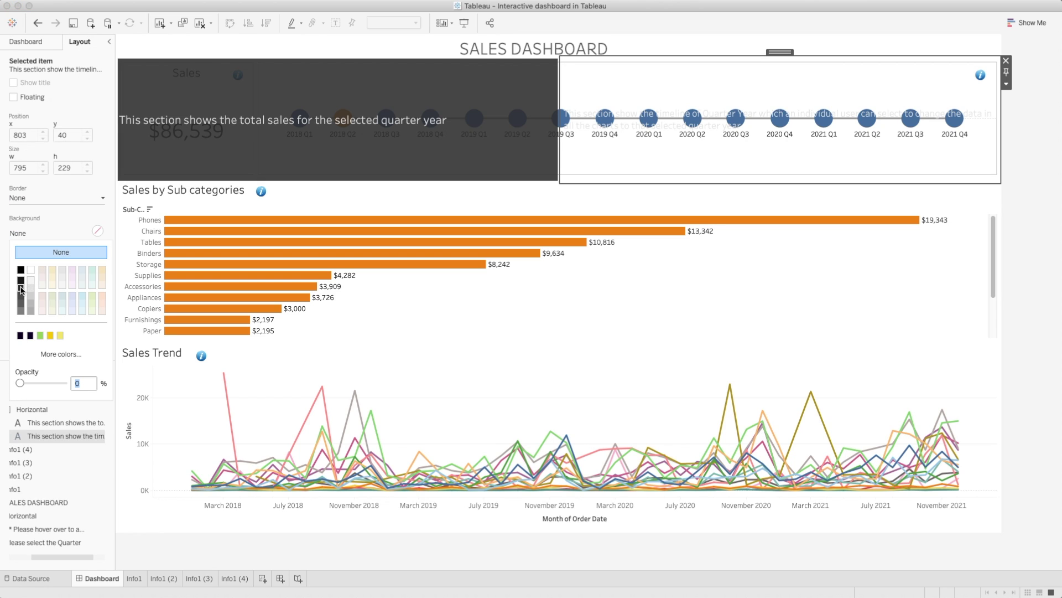
click(21, 288)
text(8)
key(Return)
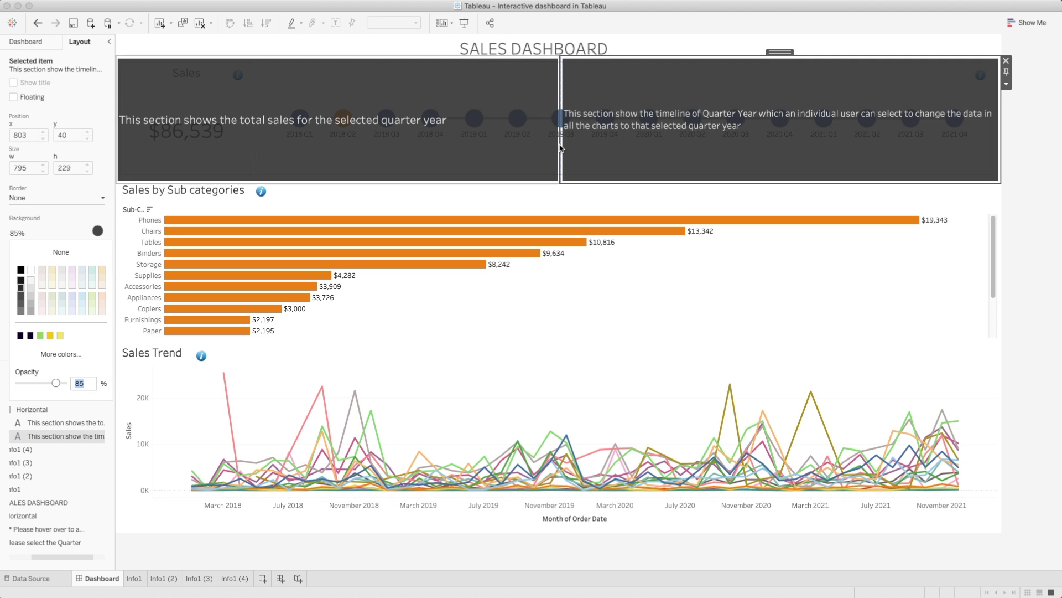
click(586, 148)
drag(562, 150, 253, 157)
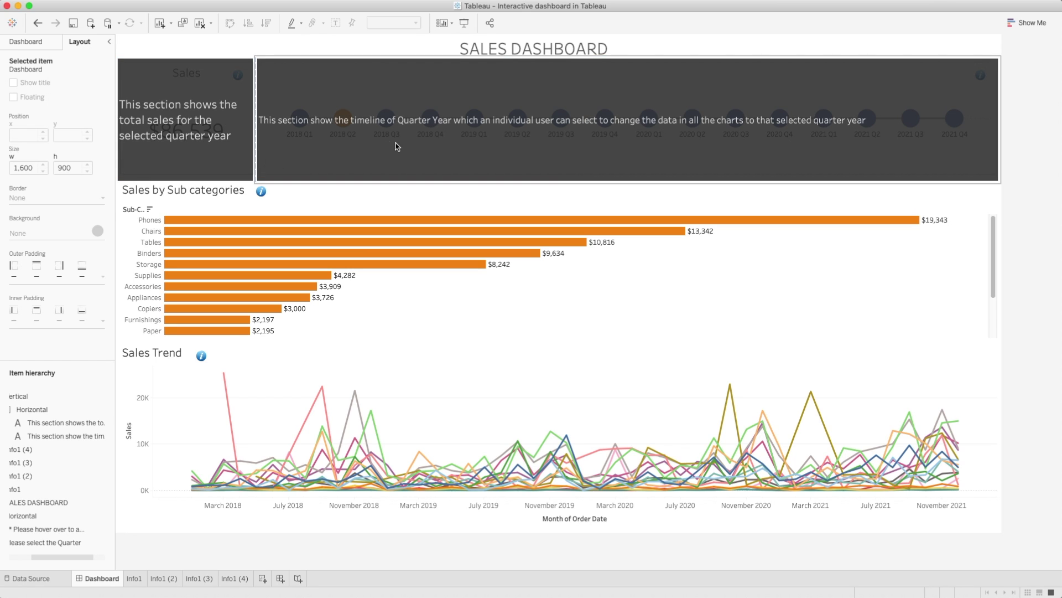
Step: Set the timeline note's font size to 15
double_click(341, 125)
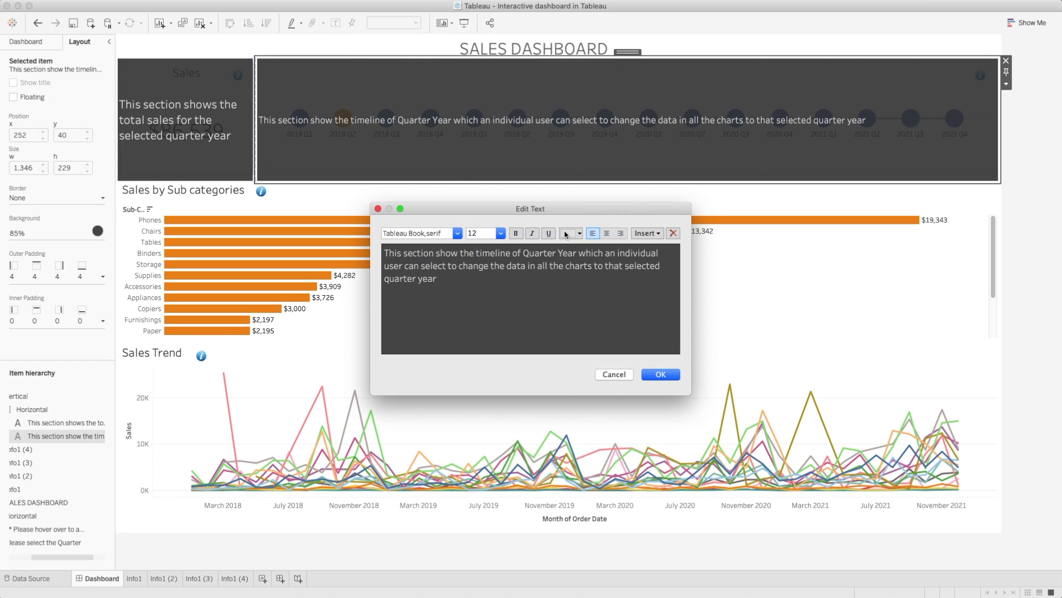
drag(513, 304, 349, 236)
click(501, 233)
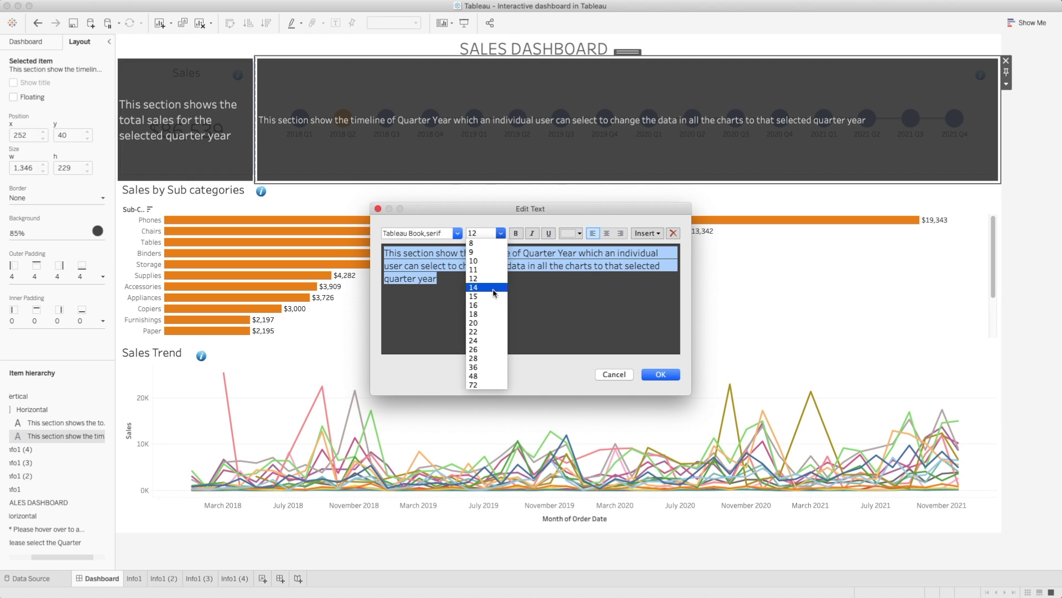
click(482, 299)
click(653, 374)
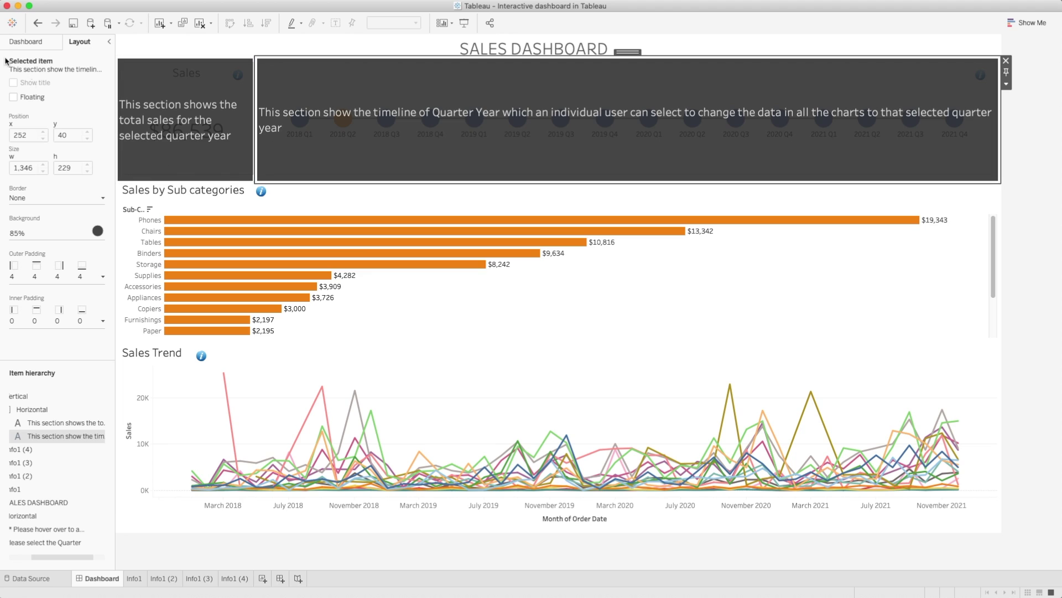
Step: Widen the side pane so the item hierarchy entries are readable
click(27, 44)
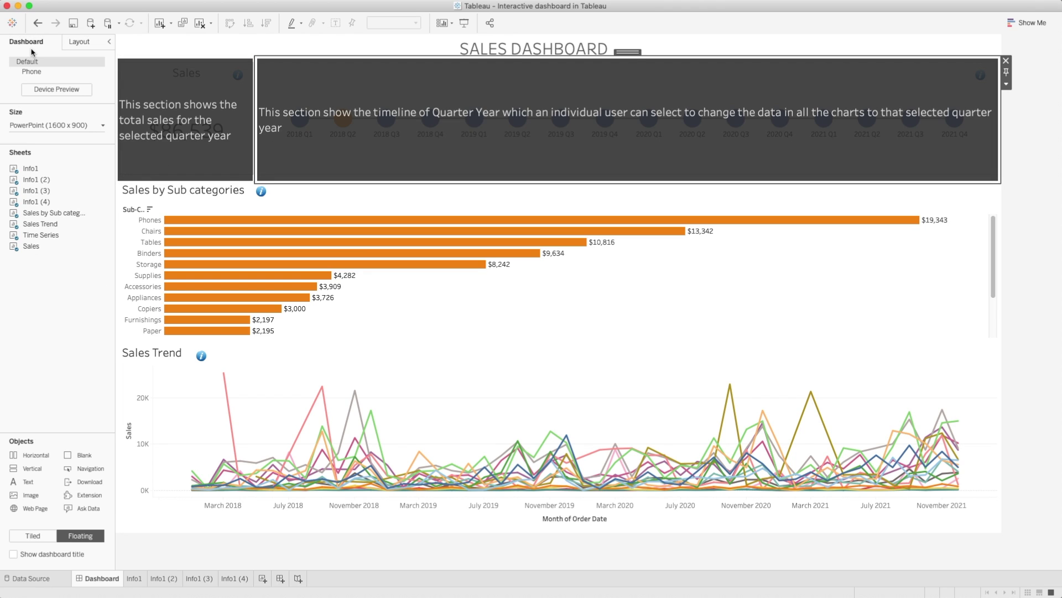
click(81, 44)
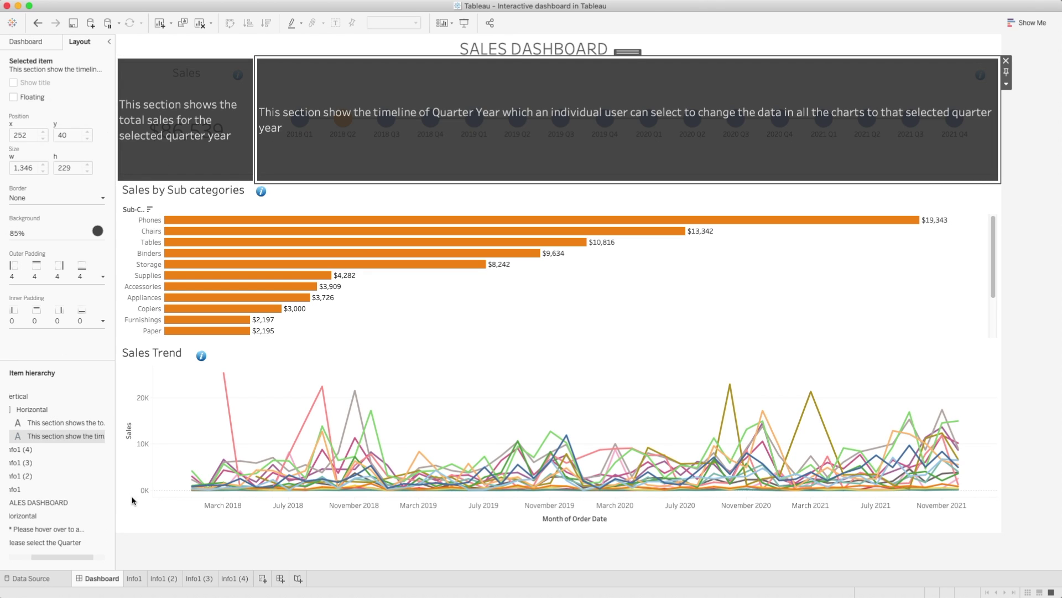
drag(115, 494, 271, 480)
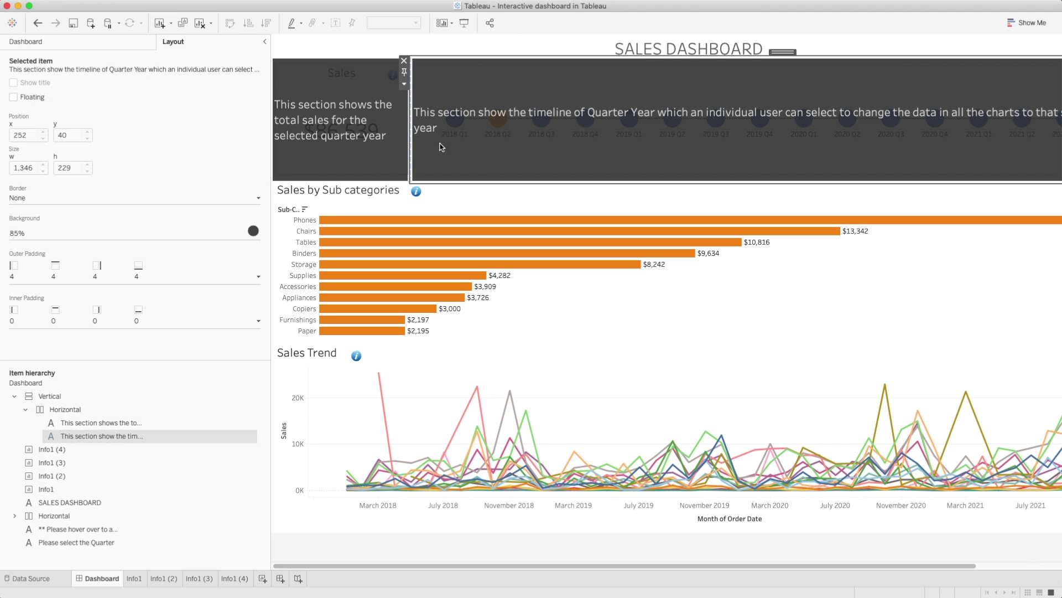
drag(271, 277, 187, 279)
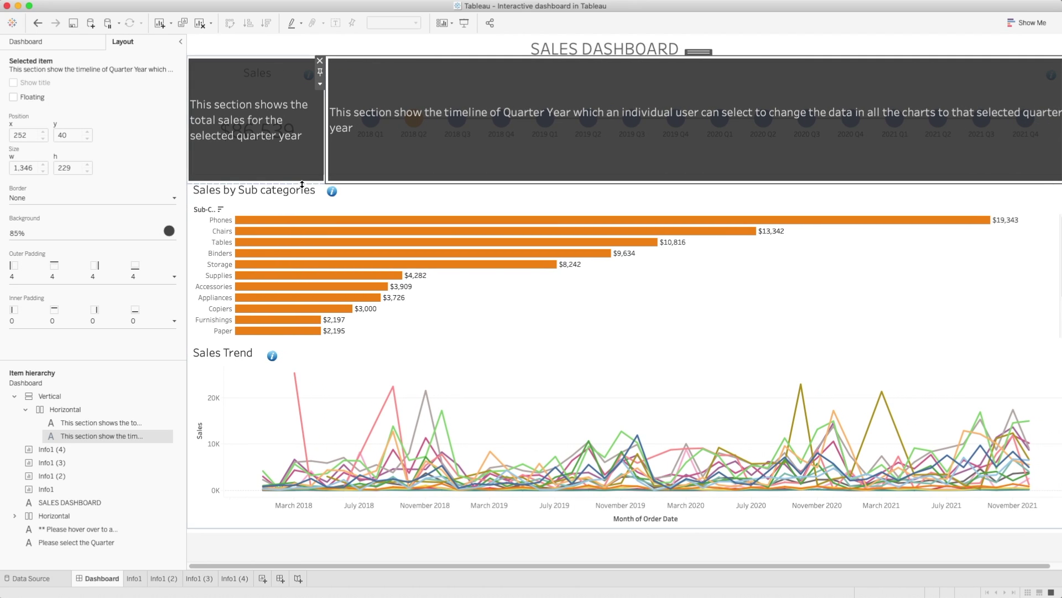
Step: Add a tiled text note below the overlay notes describing the descending Sales by Sub Category bar chart, with data dictionary entry [Quarter] = [Quarter Parameter]
click(61, 43)
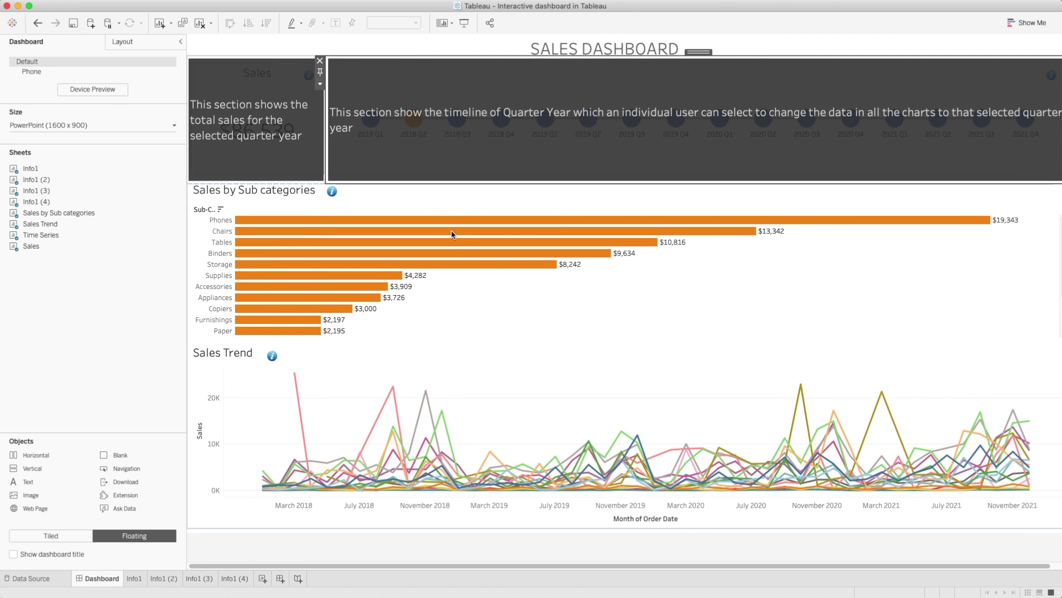
click(30, 486)
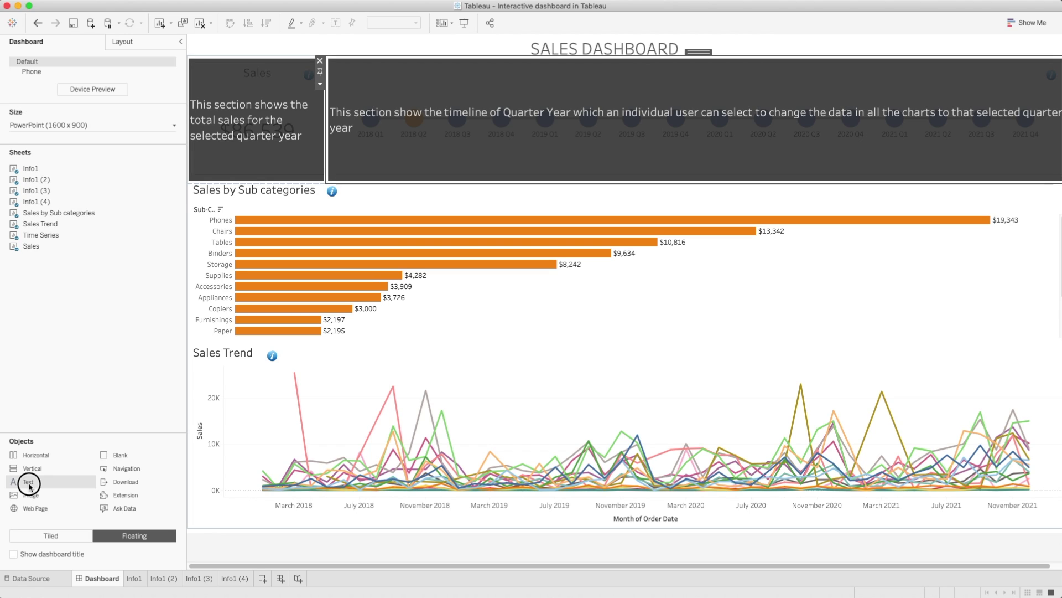
click(51, 536)
mouse_move(38, 488)
mouse_down()
mouse_move(292, 317)
mouse_move(349, 248)
mouse_up()
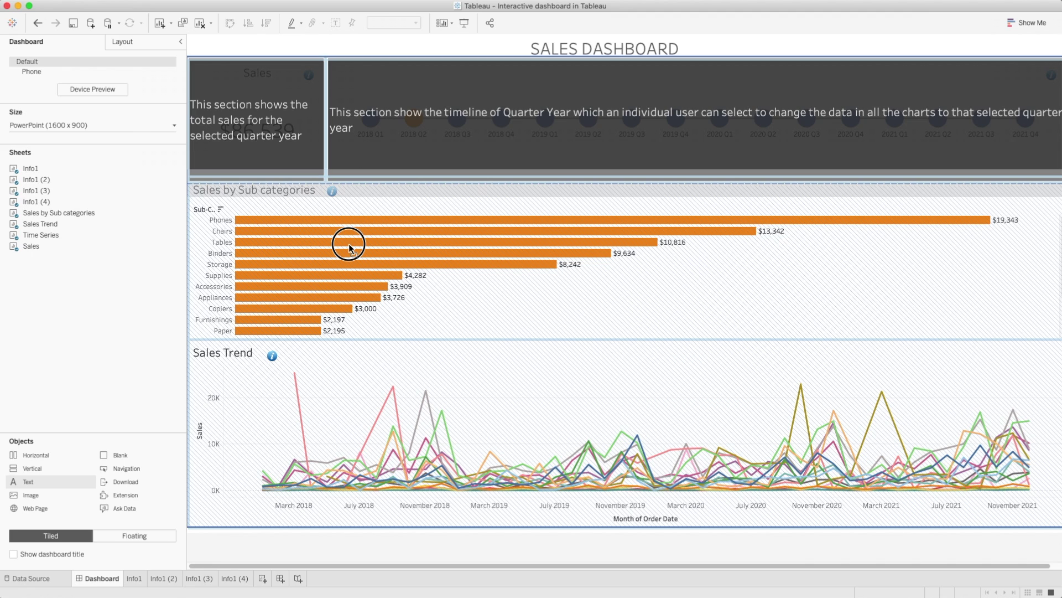
drag(349, 247, 350, 247)
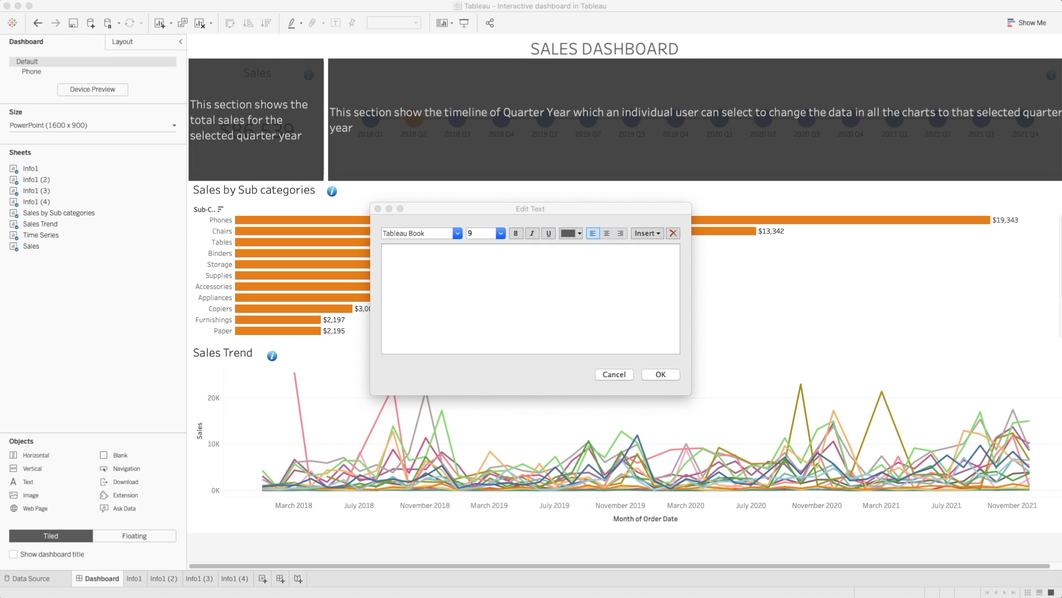
click(463, 269)
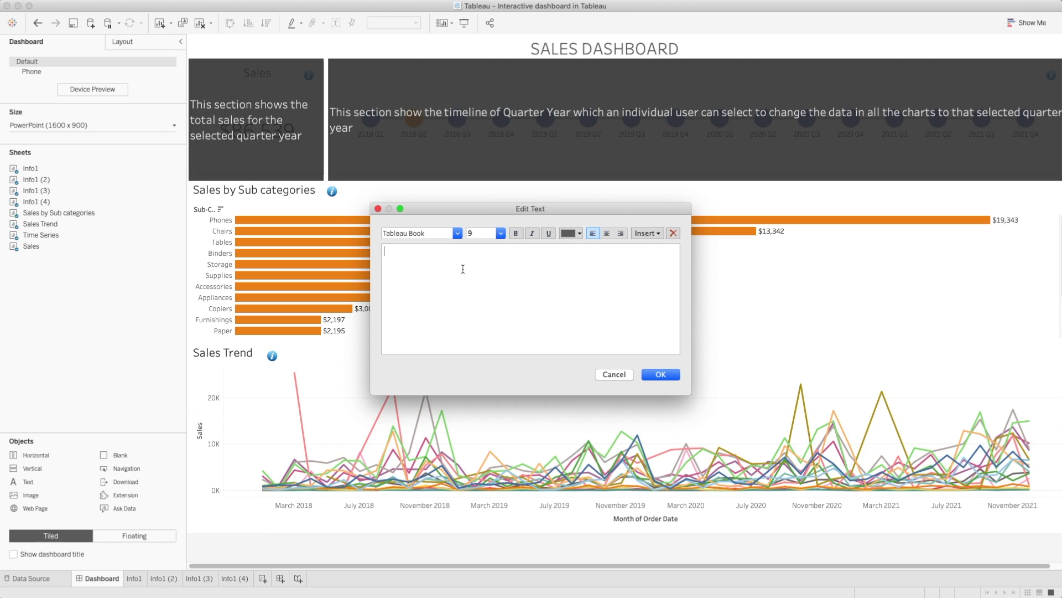
text(This section shows the Sales by Sub Category in the form of bar chart. The sales are sorted in descending order.  Data Dictionary: - Qurter Colour calc: [Quarter] = [Quarter Parameter])
Step: Format all of the sub-category note's text in near-white at font size 12
key(super+a)
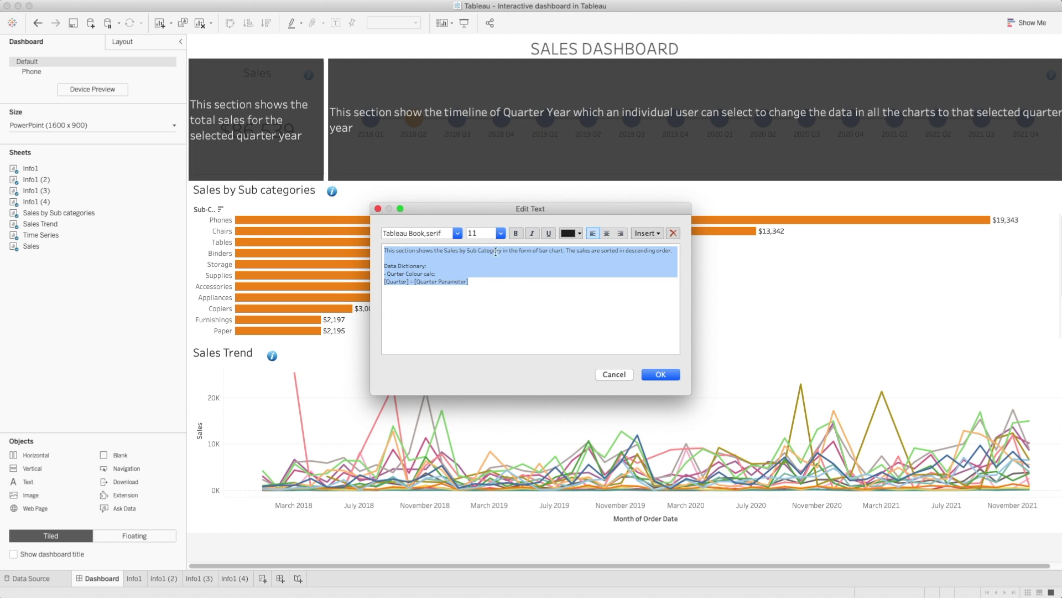
click(501, 233)
click(505, 278)
click(577, 233)
click(573, 263)
click(663, 375)
Step: Give the sub-category note a dark grey background at 85% opacity
click(124, 44)
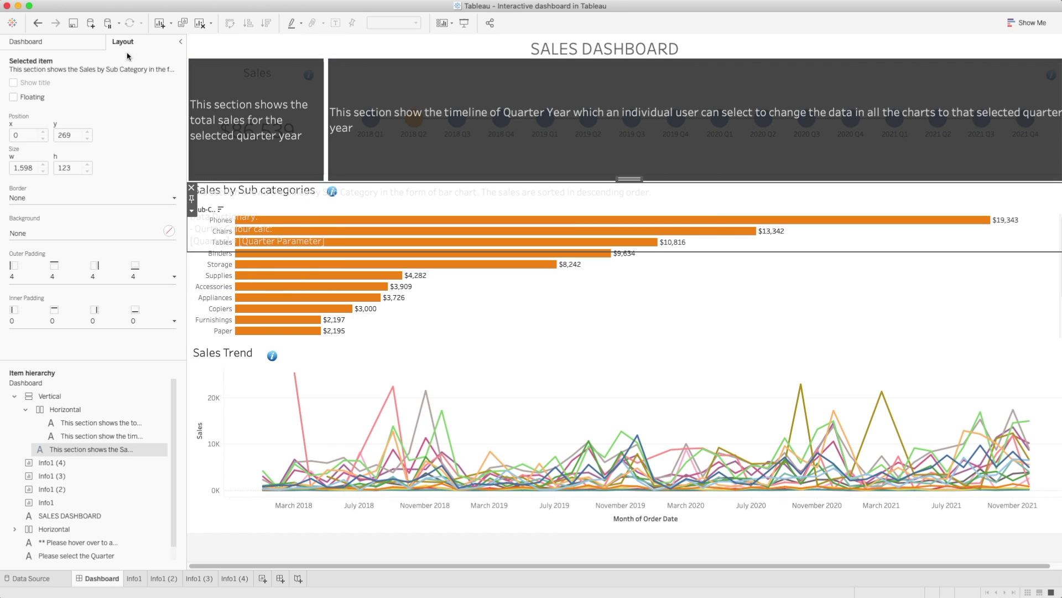
click(32, 233)
click(20, 293)
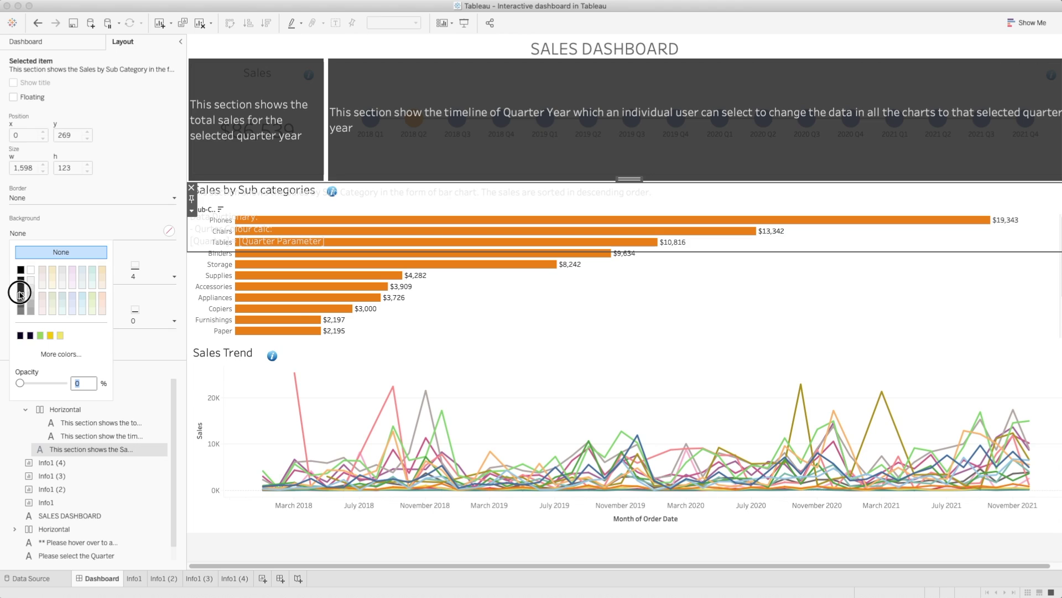
click(82, 383)
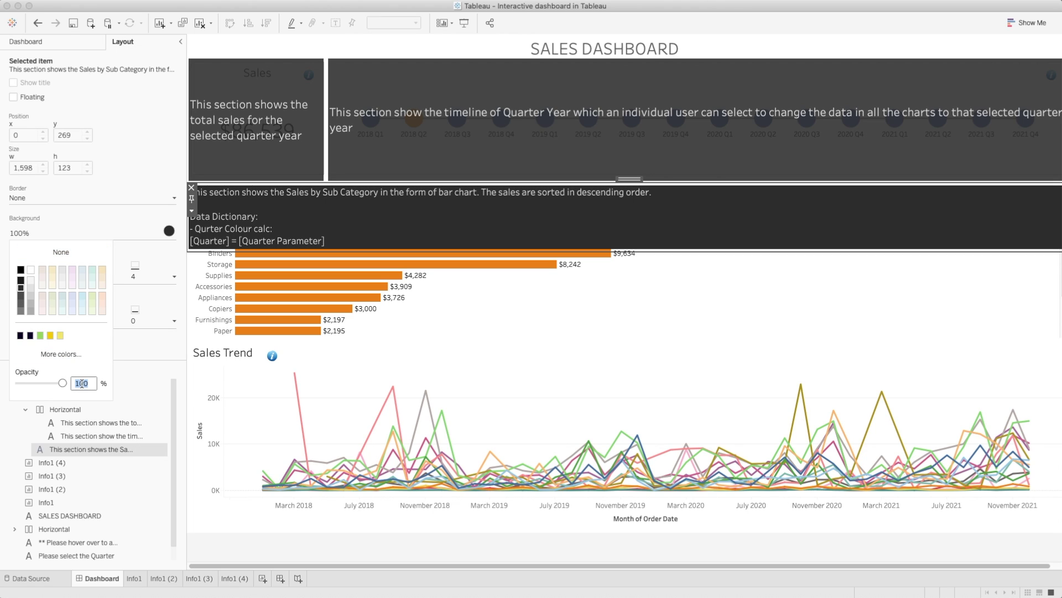
text(85)
key(Return)
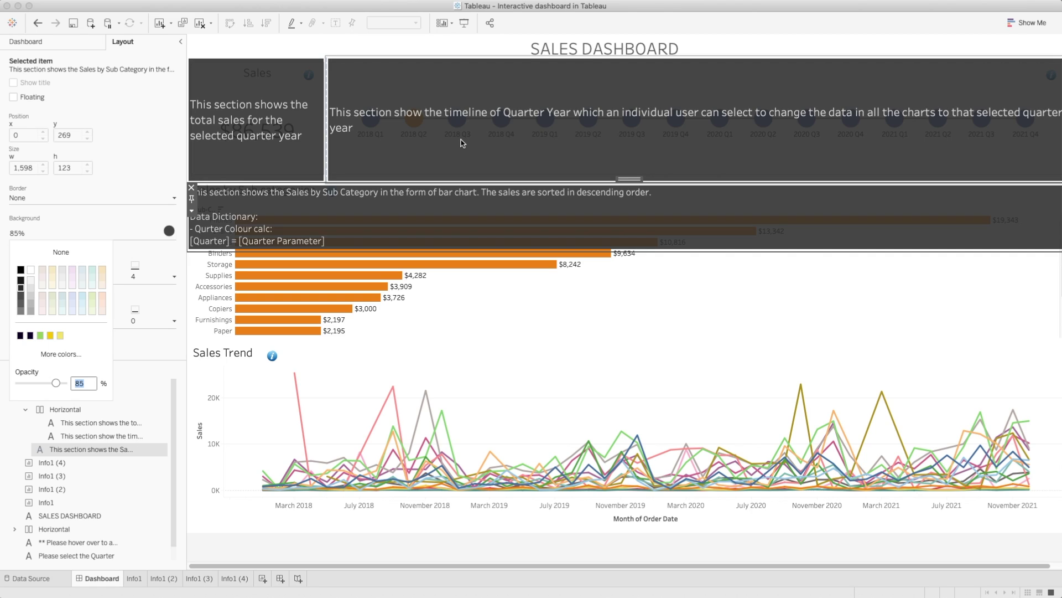
click(150, 158)
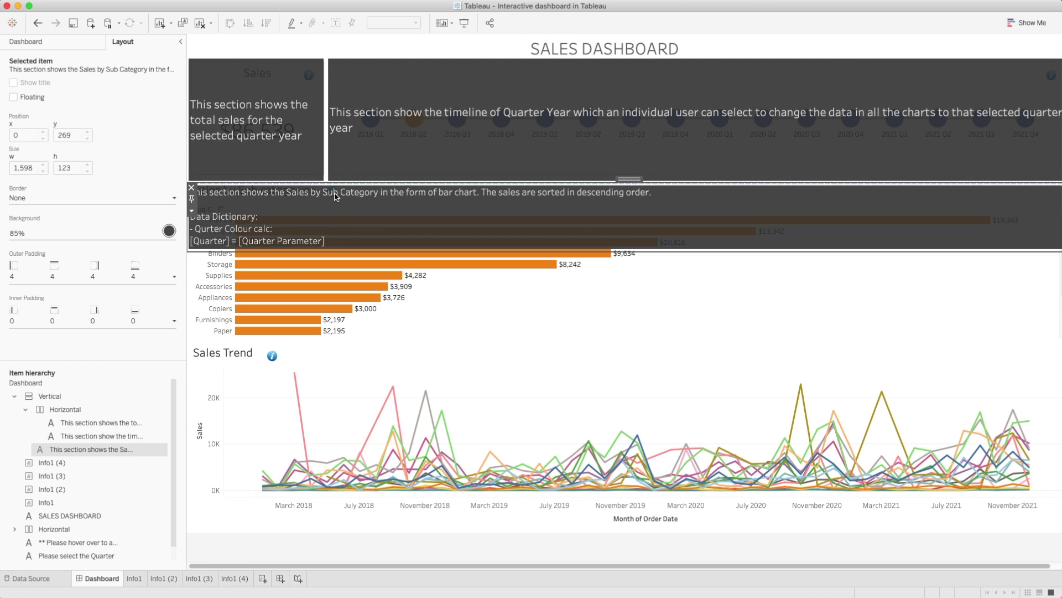
Step: Insert a blank above the sub-category note, shrink it to the section title's height, and stretch the note over the bar chart
click(49, 47)
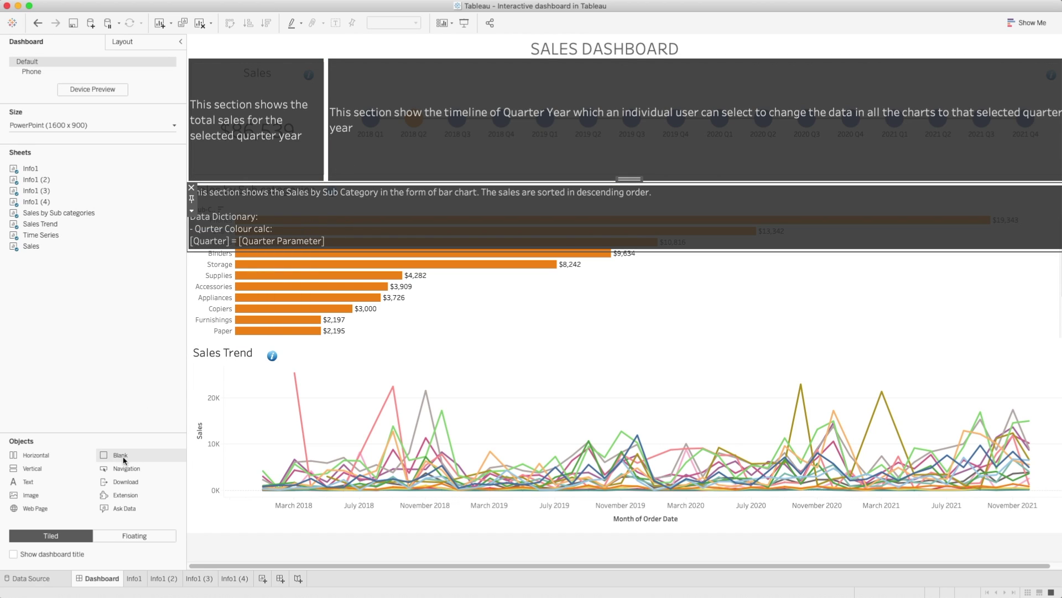
mouse_move(123, 460)
mouse_down()
mouse_move(336, 260)
mouse_move(388, 192)
mouse_move(402, 194)
mouse_up()
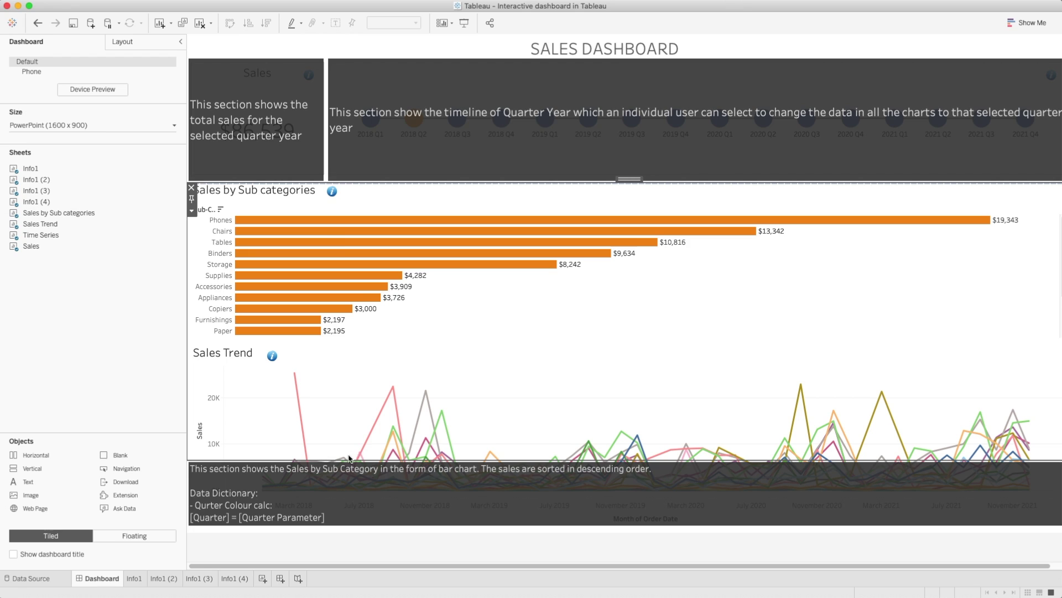
drag(338, 459, 387, 203)
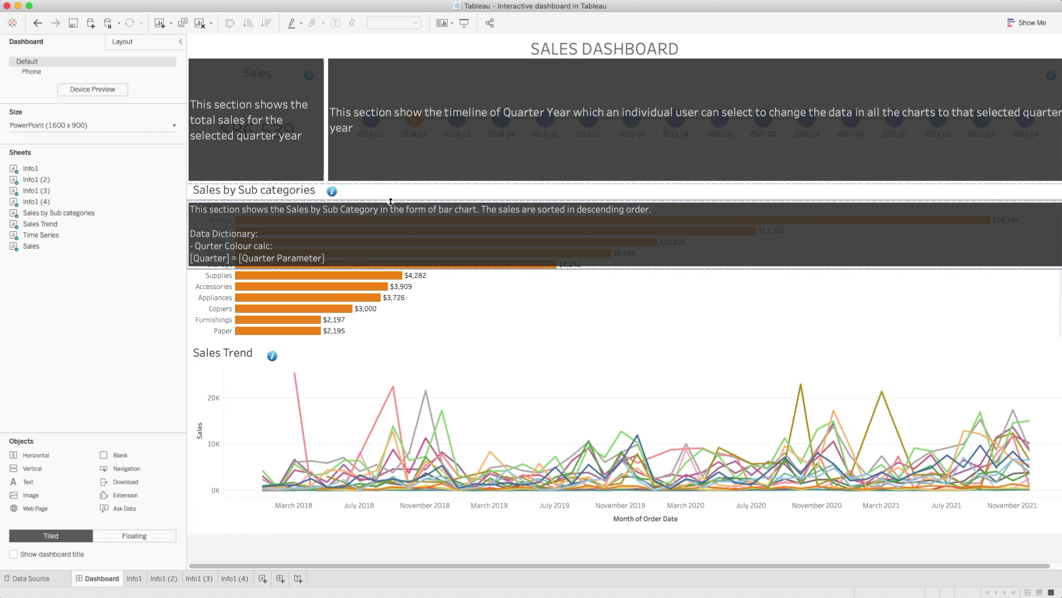
drag(449, 268, 449, 342)
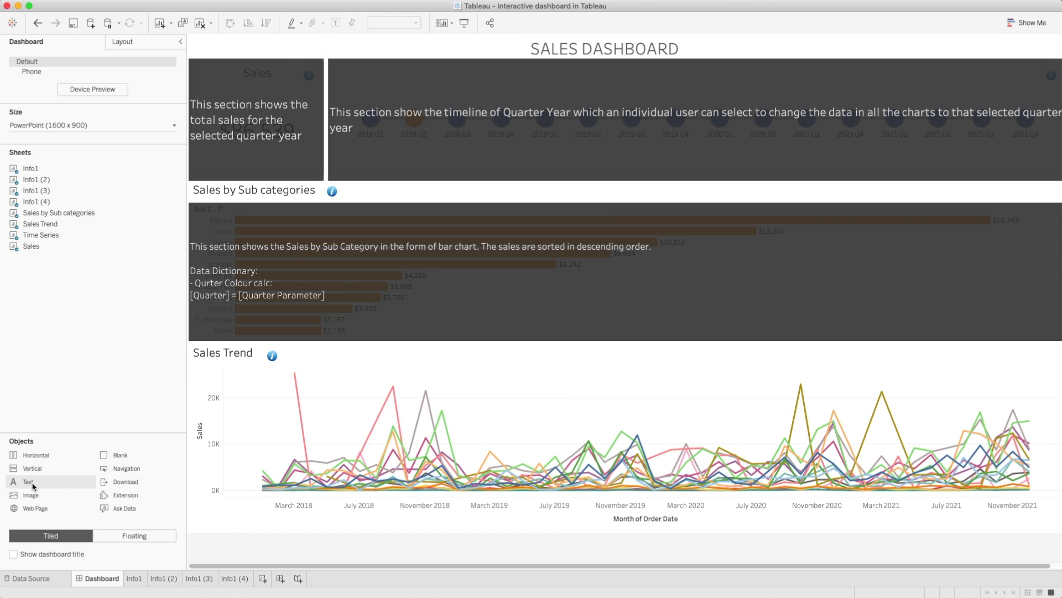
Step: Add an empty text object below the sub-category note as a spacer matching the Sales Trend title's height
drag(33, 486, 320, 444)
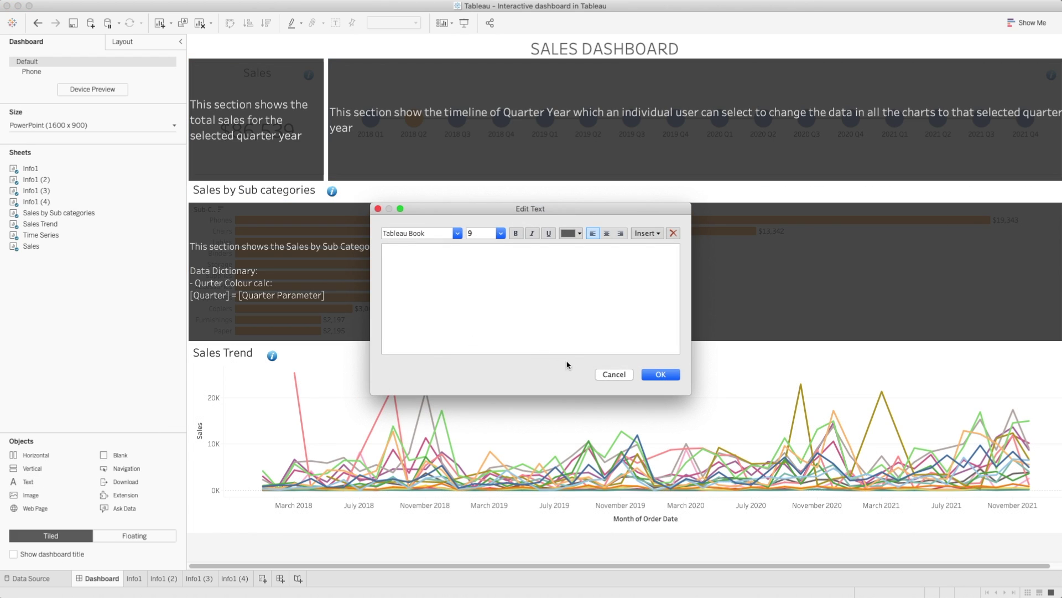
click(661, 375)
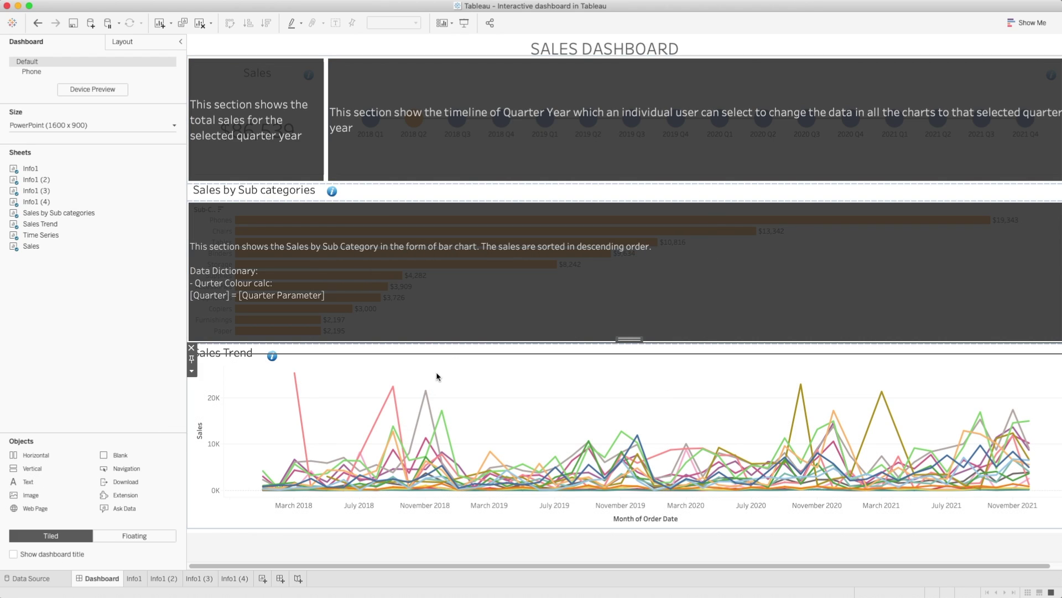
drag(447, 354, 443, 358)
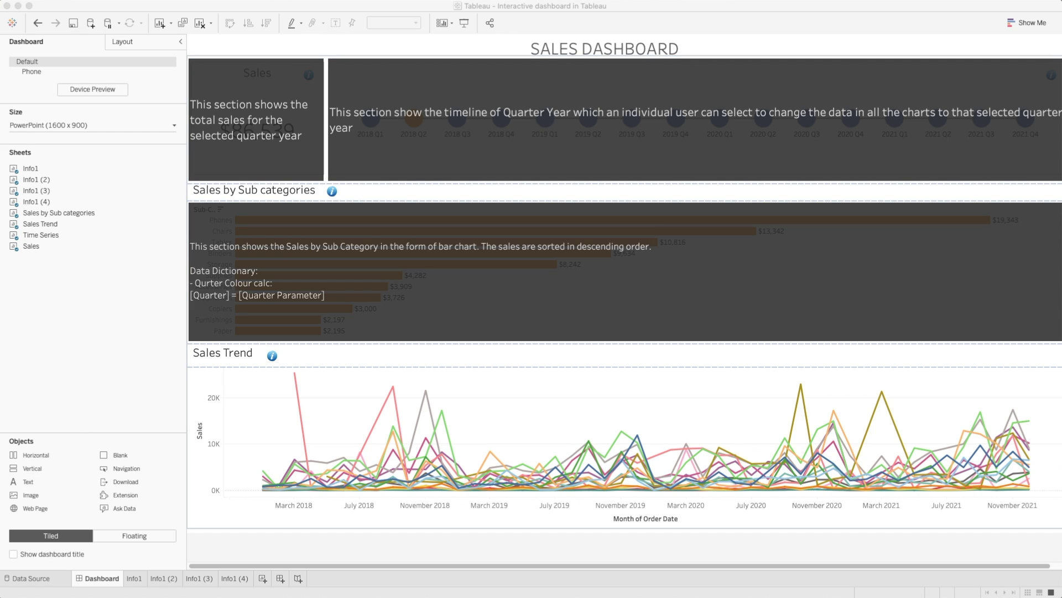
Step: Add the note "This section shows the sales trend over period of time." below the Sales Trend title, in near-white at font size 15
drag(30, 488, 326, 410)
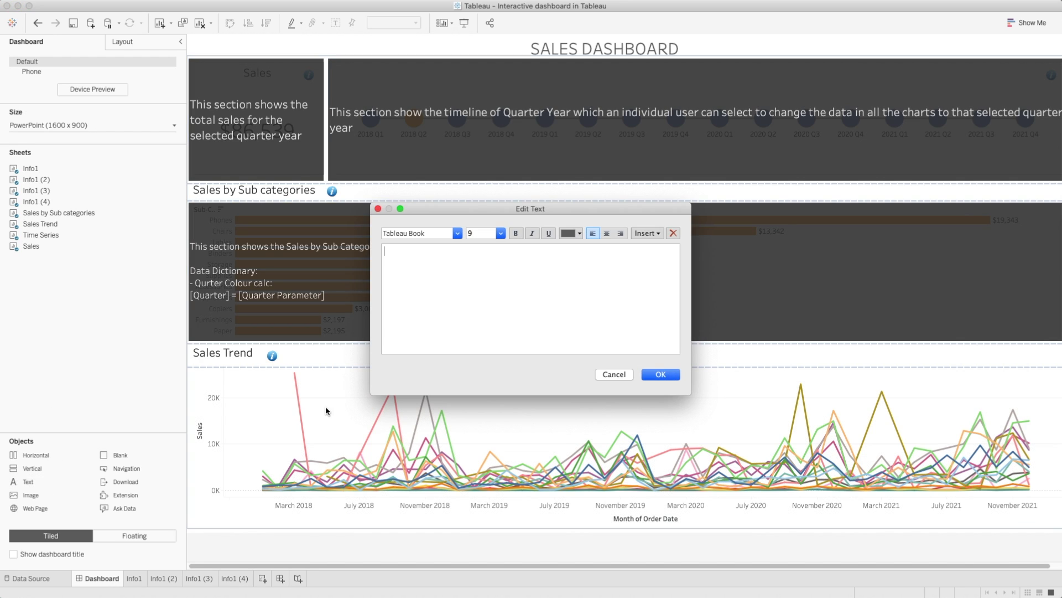
text(This section shows the sales trend over period of time.)
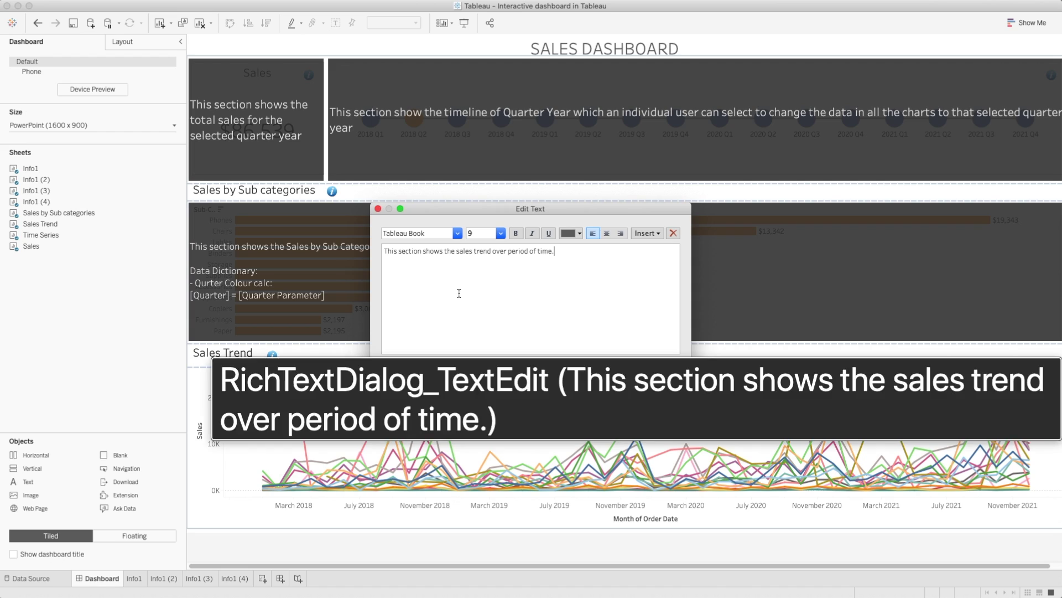
triple_click(483, 249)
click(504, 234)
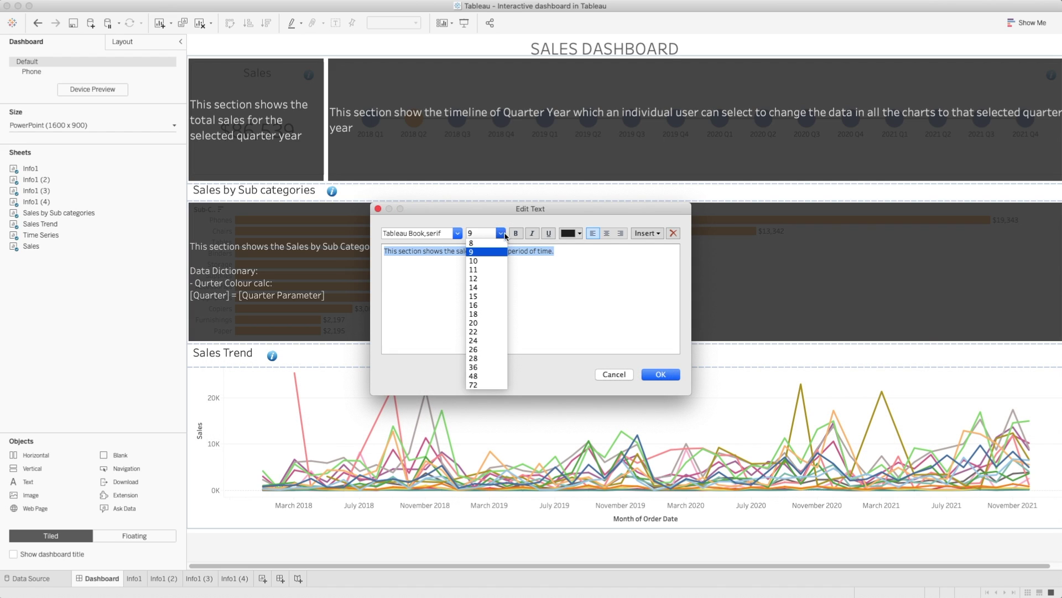
click(489, 299)
click(579, 233)
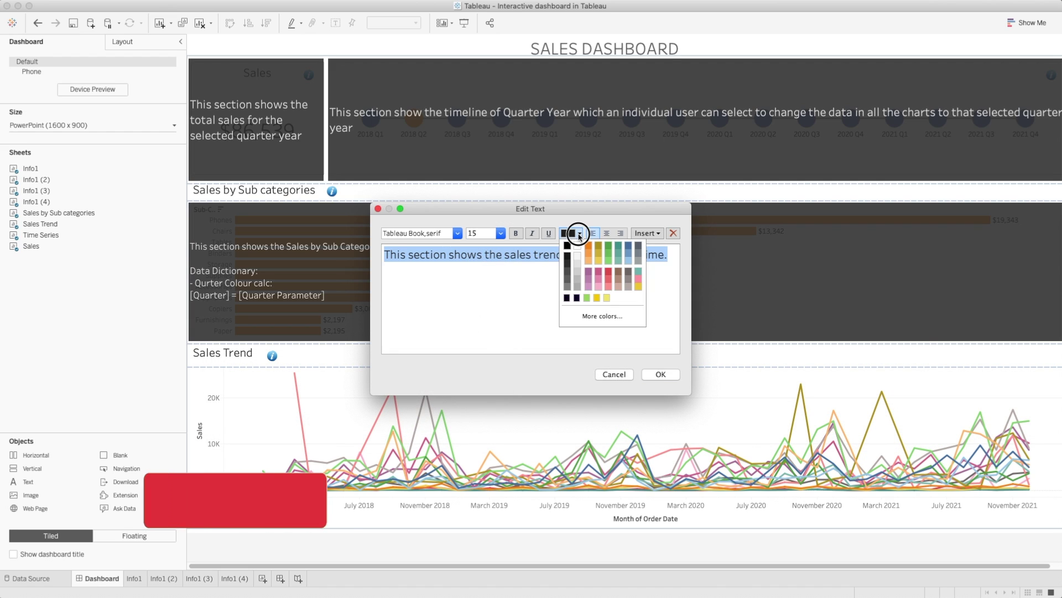
click(576, 263)
click(664, 375)
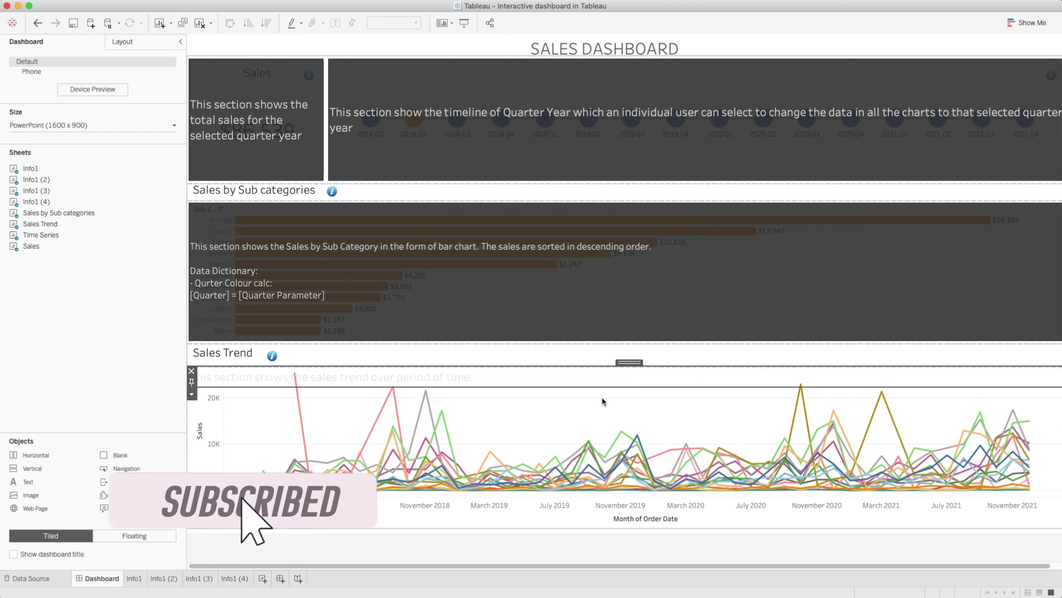
Step: Give the Sales Trend note a dark grey background and stretch it to about 259 px high over the line chart
click(143, 42)
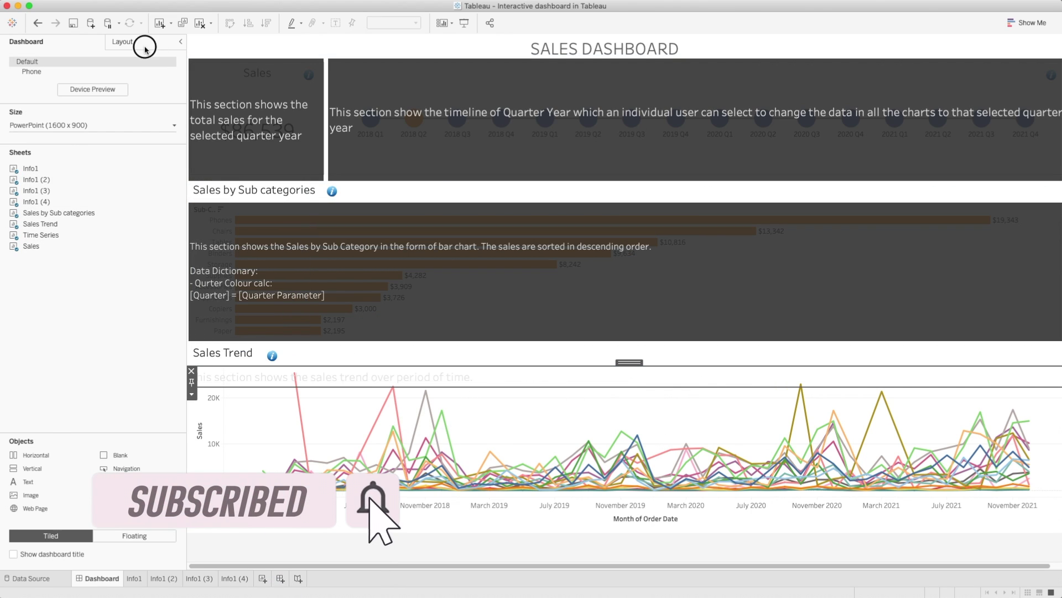
click(44, 235)
click(21, 287)
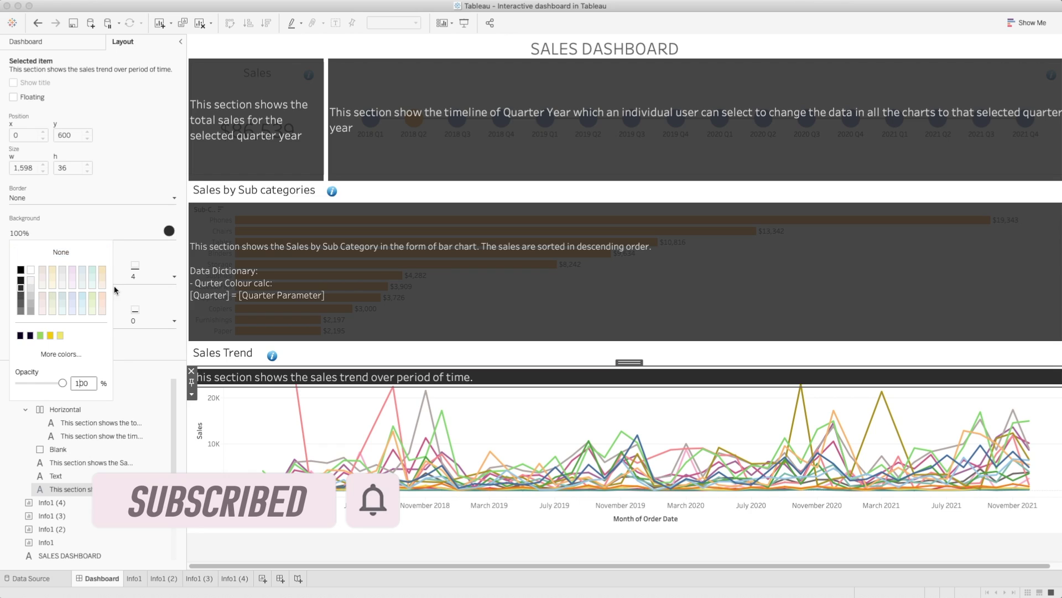
double_click(85, 382)
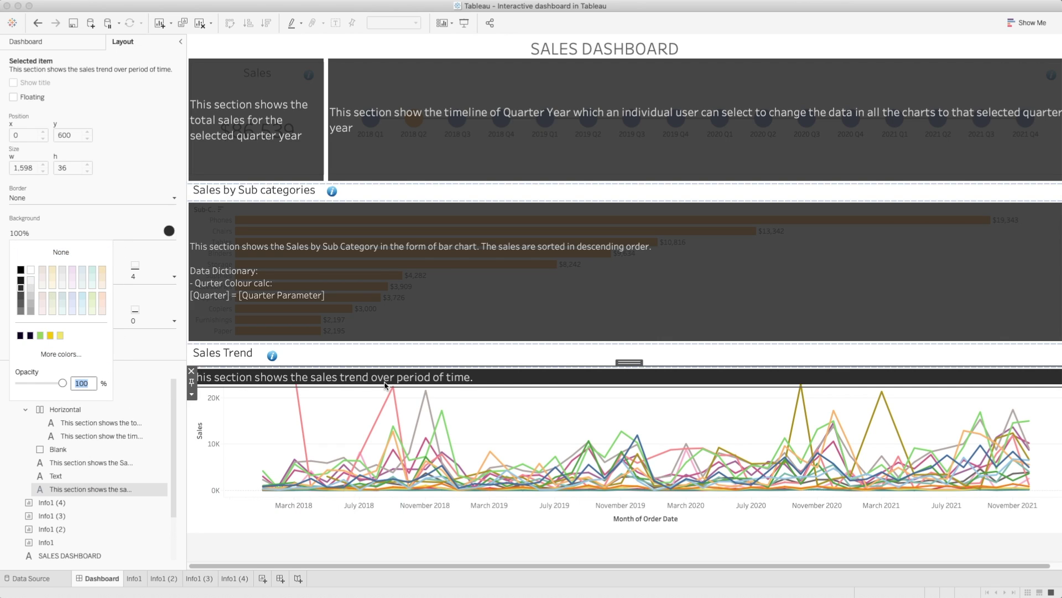
click(500, 381)
drag(499, 389, 517, 526)
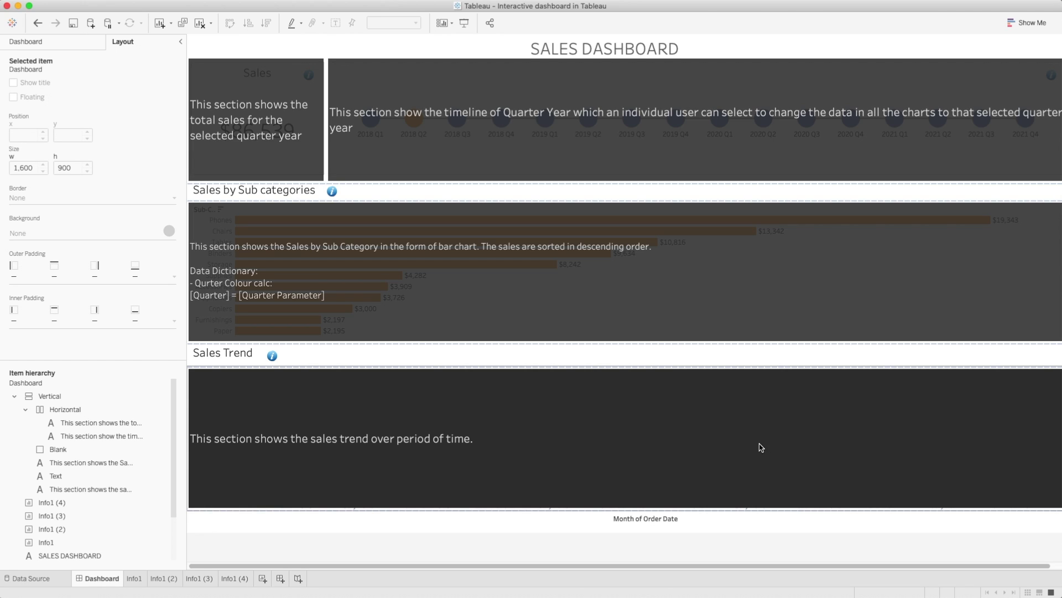
Step: Set the Sales Trend note's background opacity to 85%
click(272, 382)
click(40, 233)
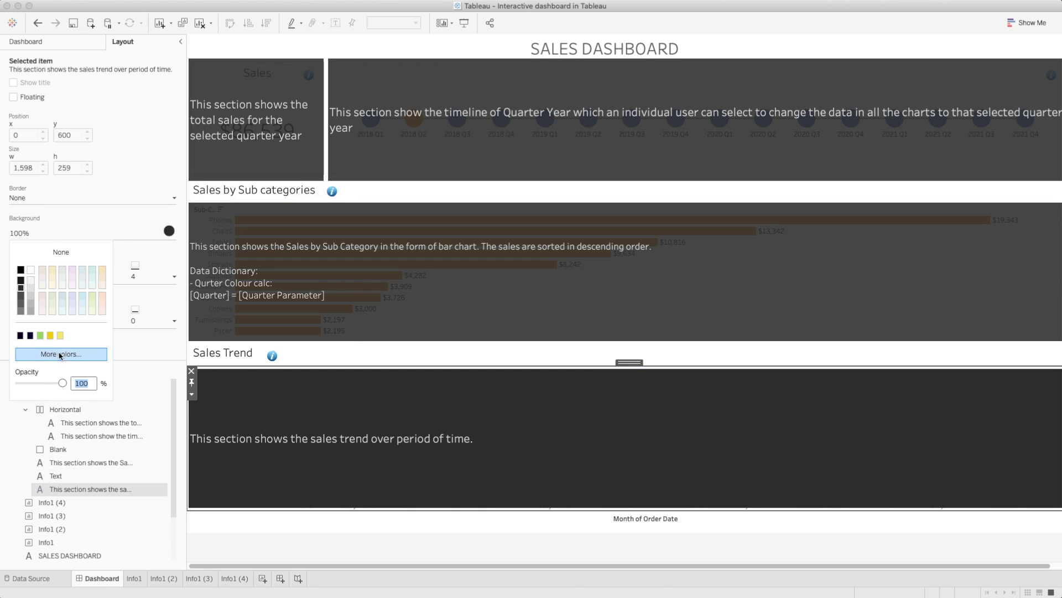
text(8)
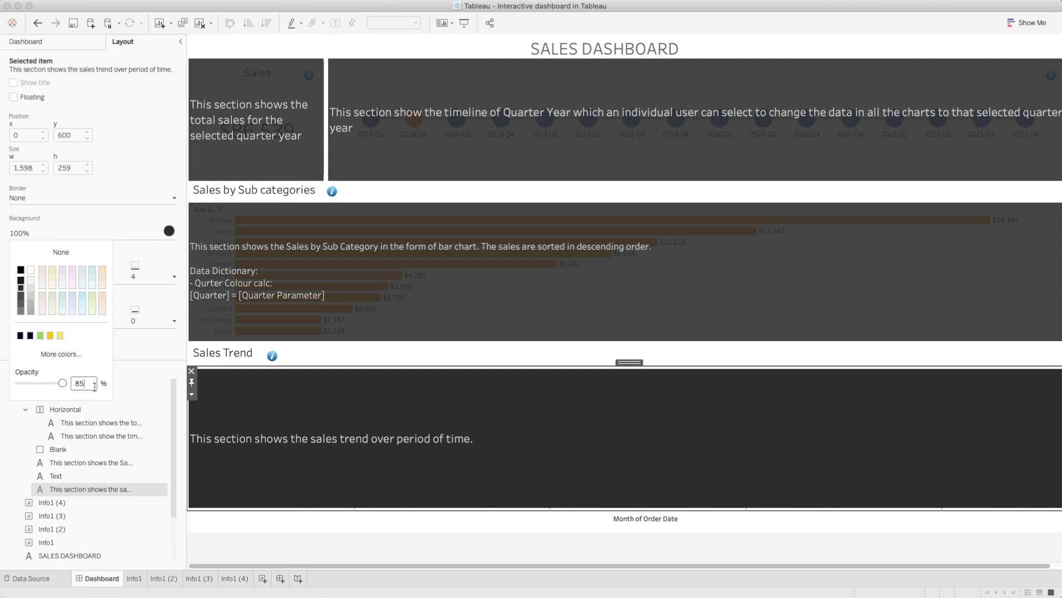
text(5)
key(Return)
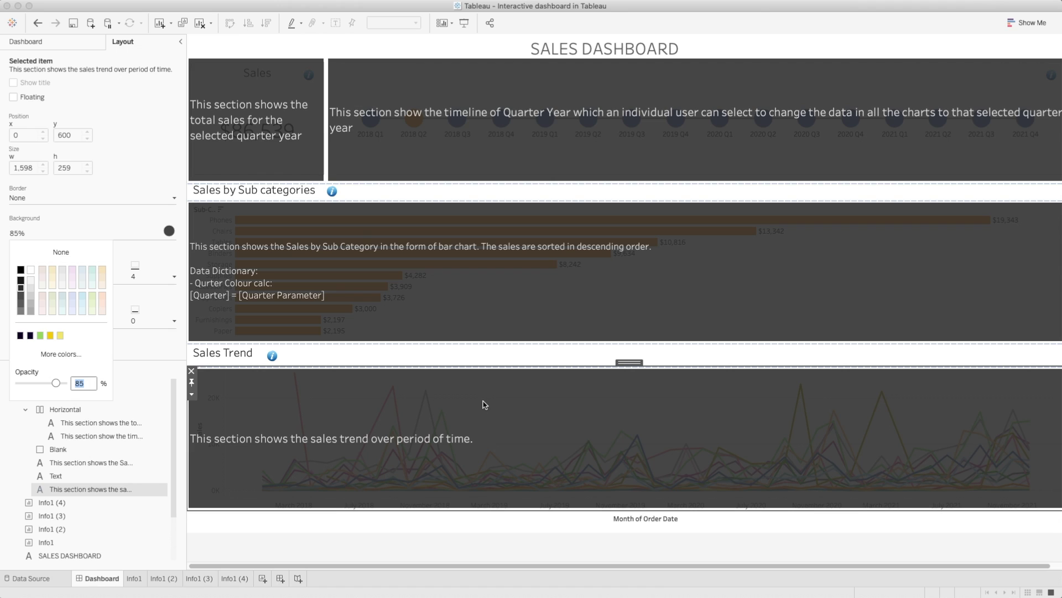
Step: Try 60% background opacity on the Sales Trend note and set it back to 85%
text(60)
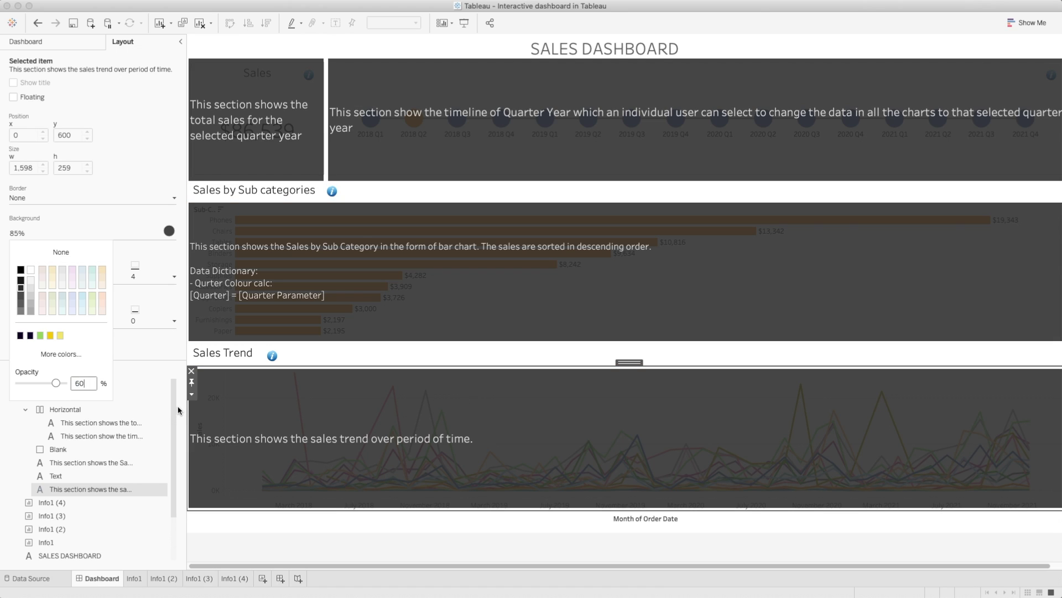
key(Return)
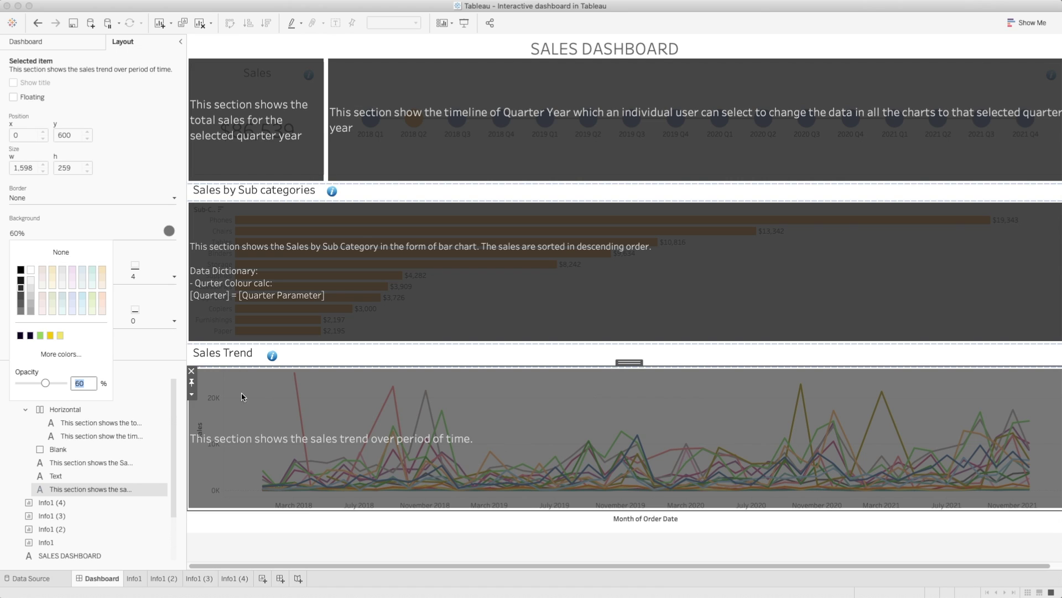
text(8)
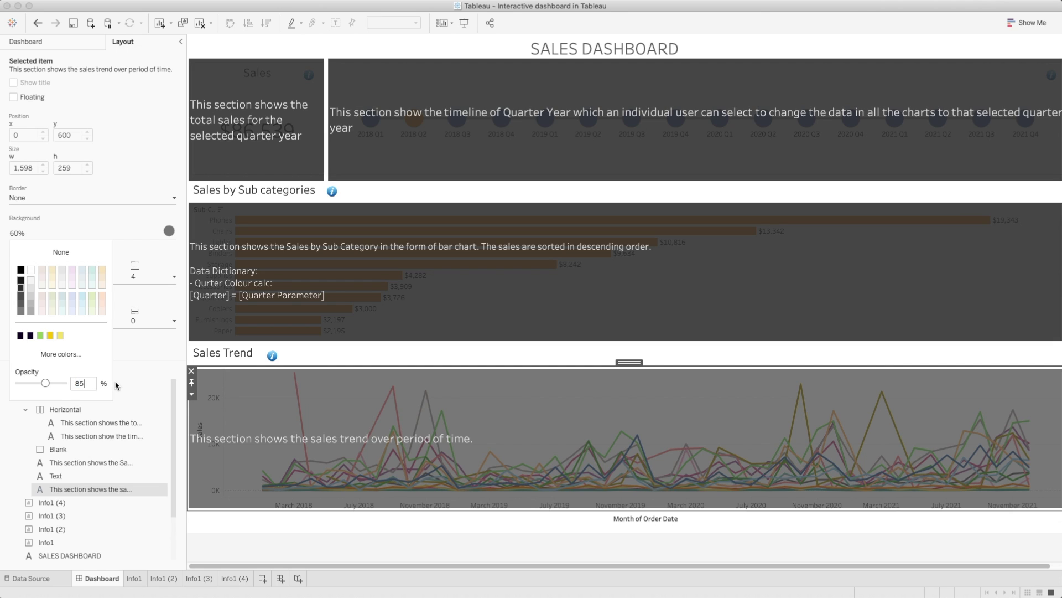
text(5)
key(Return)
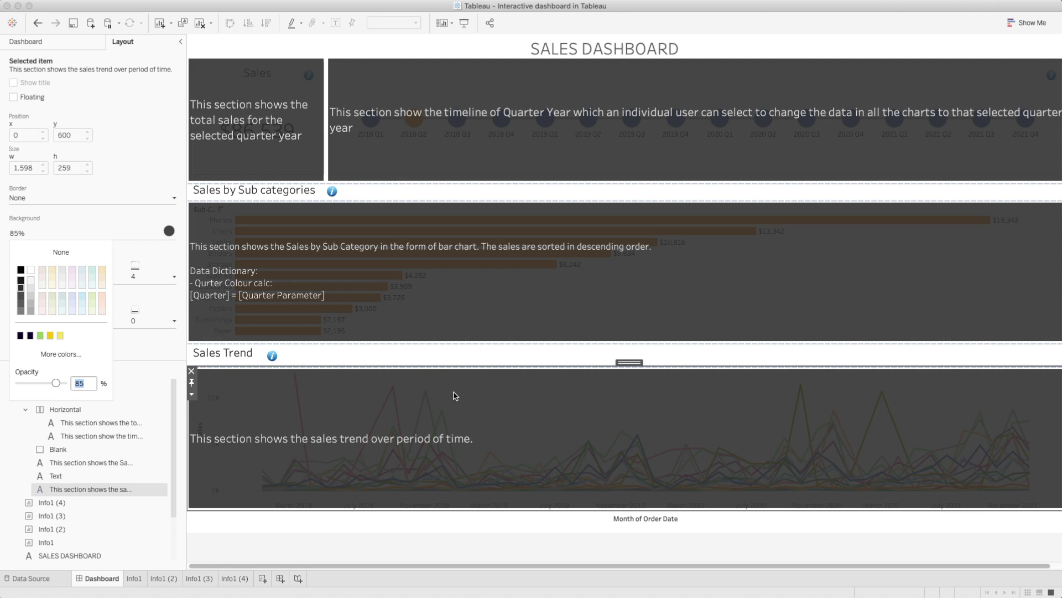
Step: Add a show/hide button for the floating vertical container holding all overlay notes, and place it at the right end of the dashboard's title row
click(179, 42)
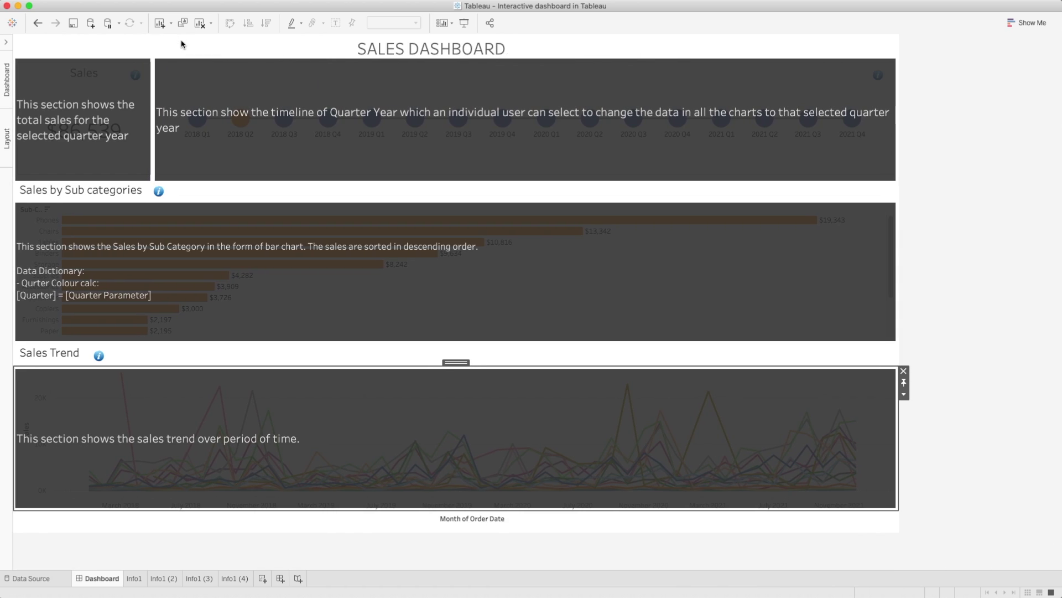
click(786, 80)
click(903, 84)
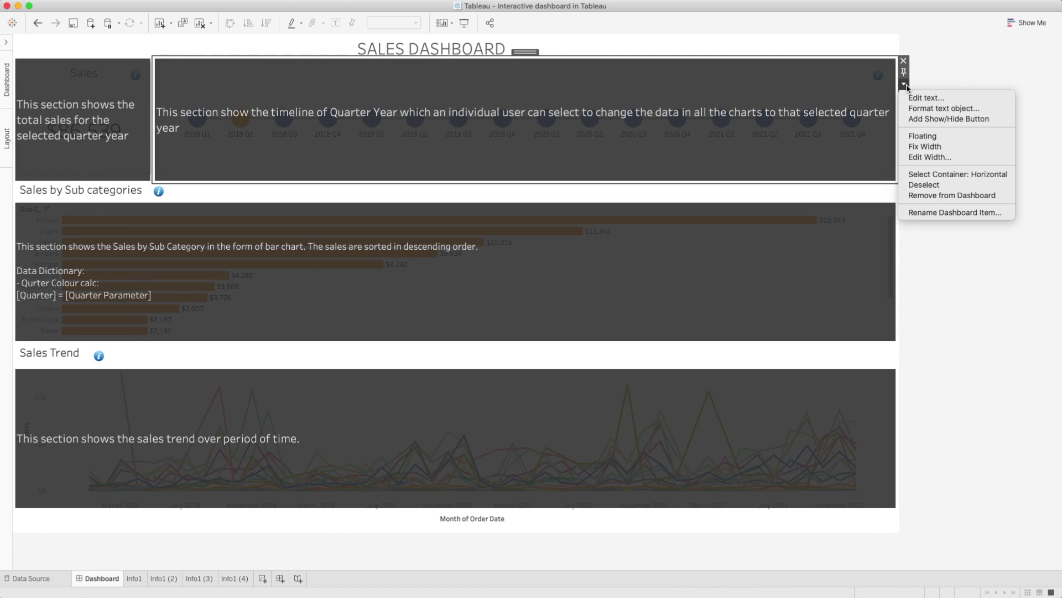
click(935, 174)
click(904, 72)
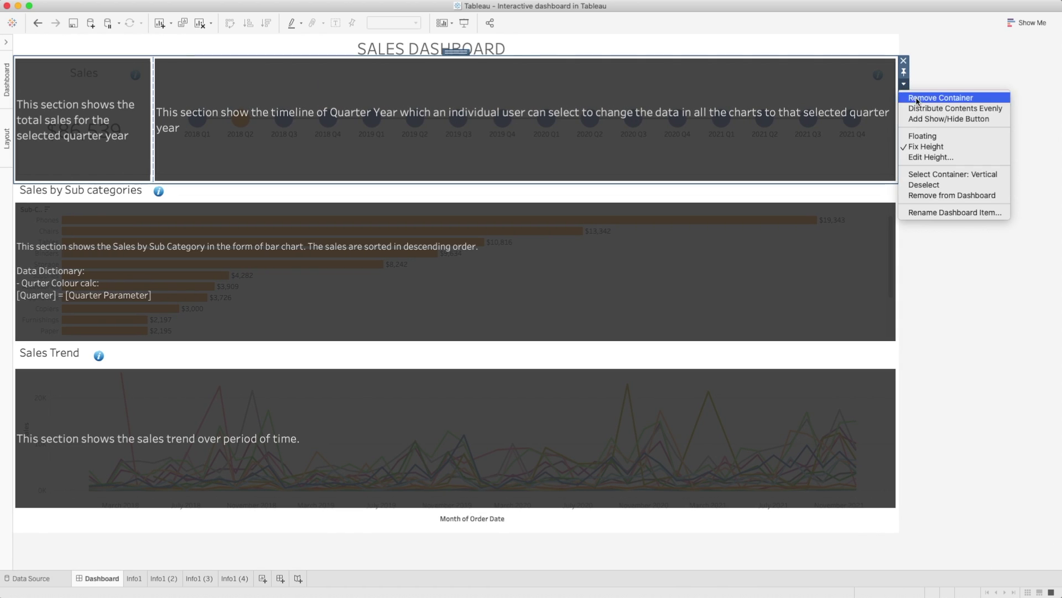
click(941, 172)
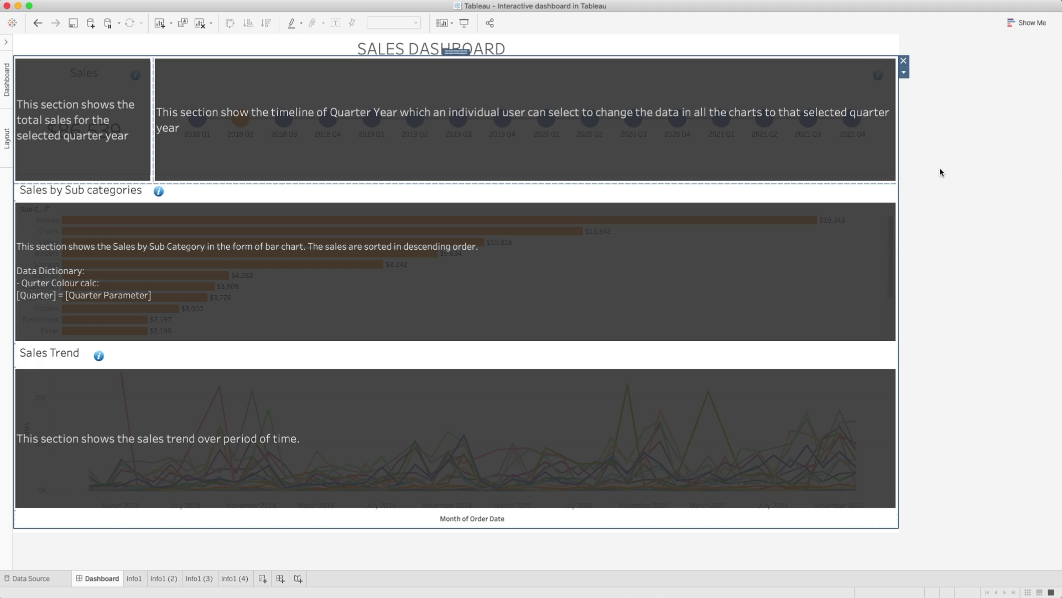
click(903, 72)
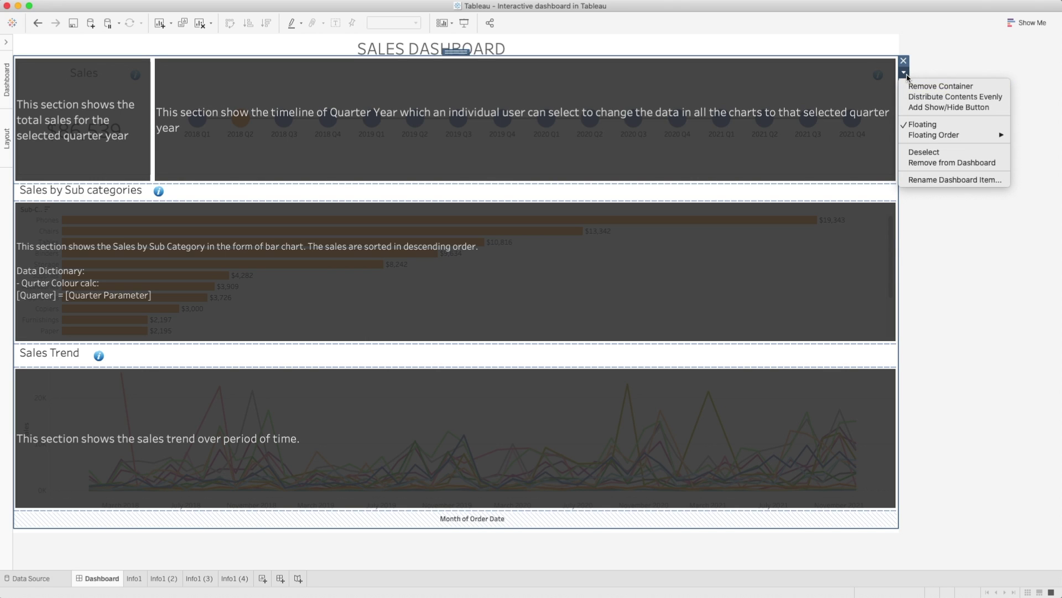
click(944, 108)
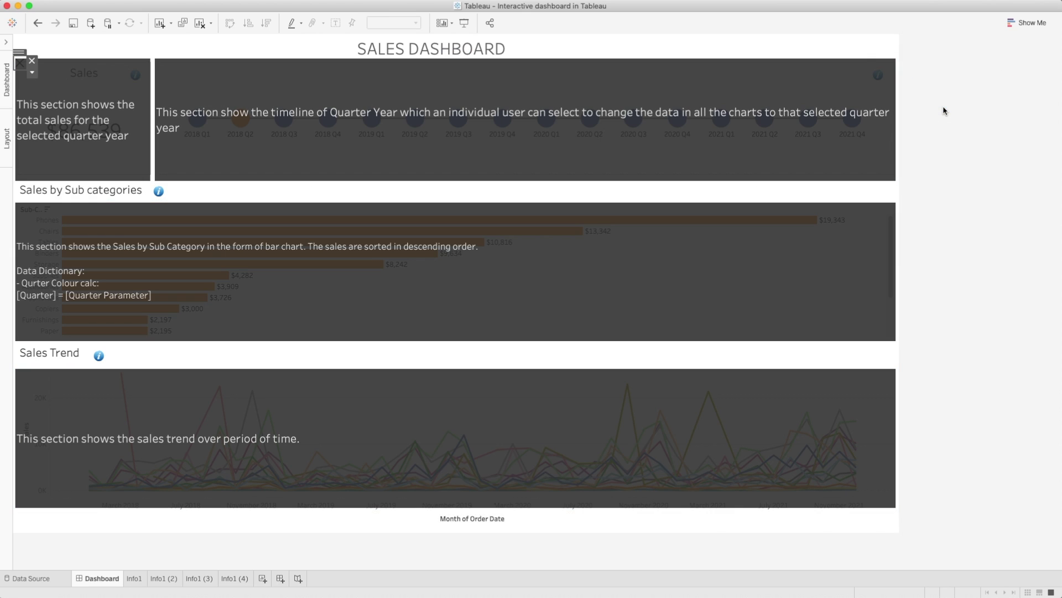
drag(20, 53, 824, 52)
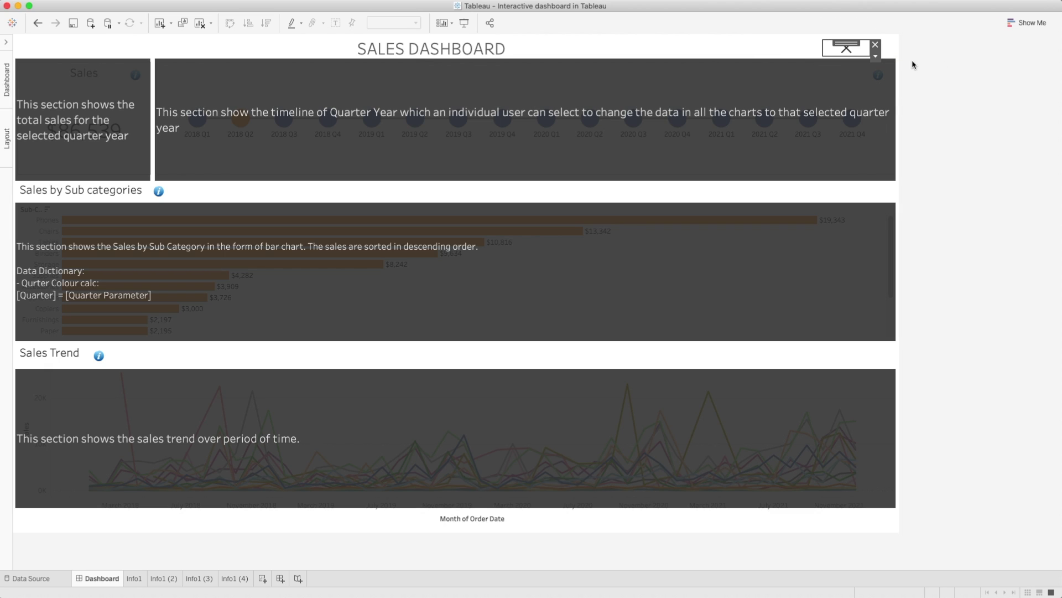
Step: Set the show/hide button's Item Shown image to go-back.png from the Button folder on the KINGSTON drive
click(875, 56)
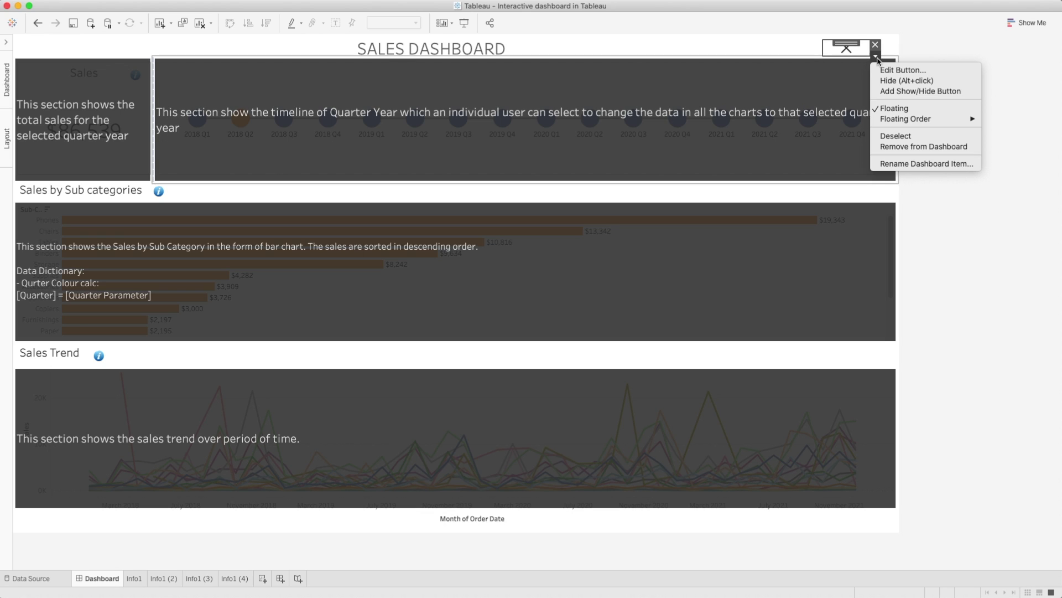
click(884, 72)
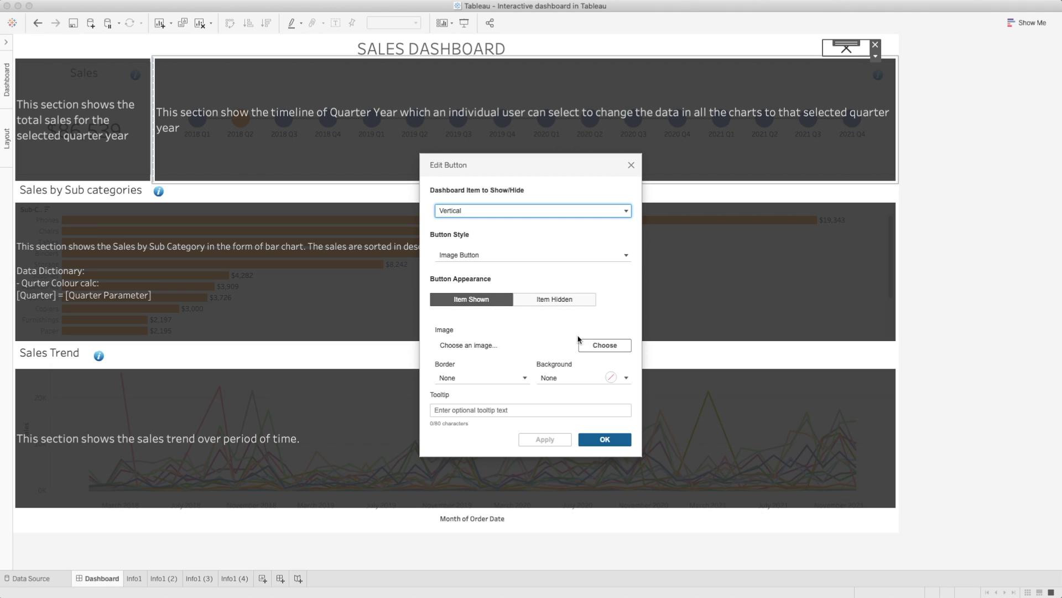
click(597, 348)
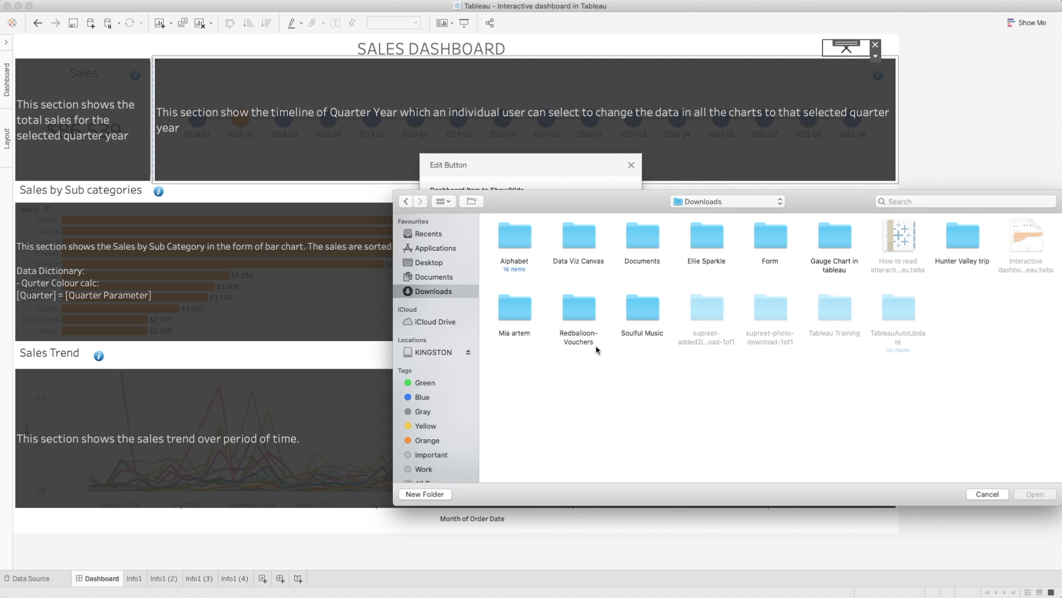
click(435, 349)
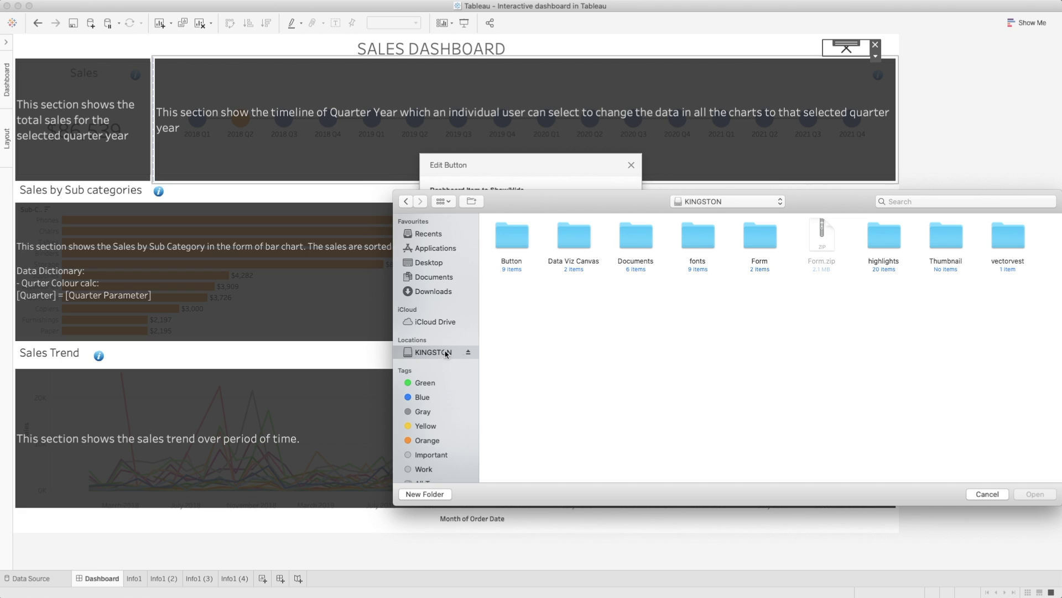
click(510, 237)
double_click(509, 237)
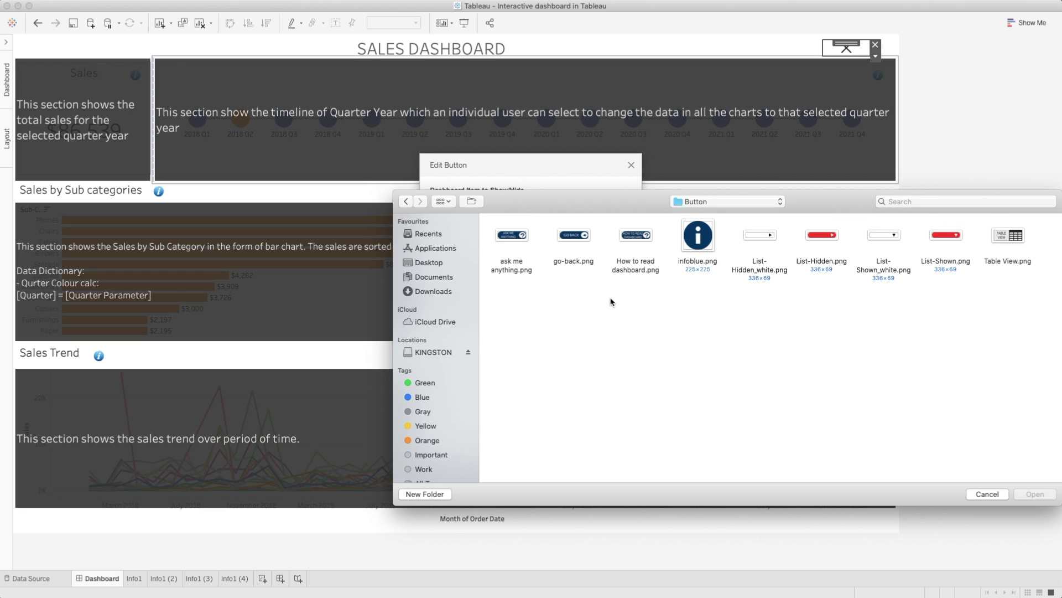
double_click(574, 238)
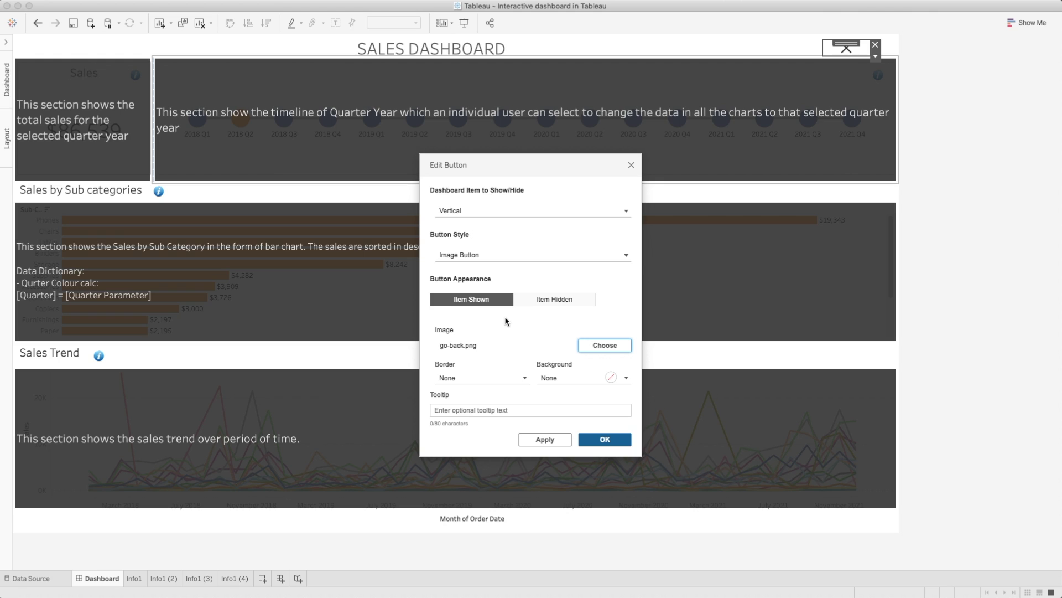
Step: Set the button's Item Hidden image to How to read dashboard.png, and enlarge the button in the dashboard's upper-right corner
click(552, 299)
click(599, 345)
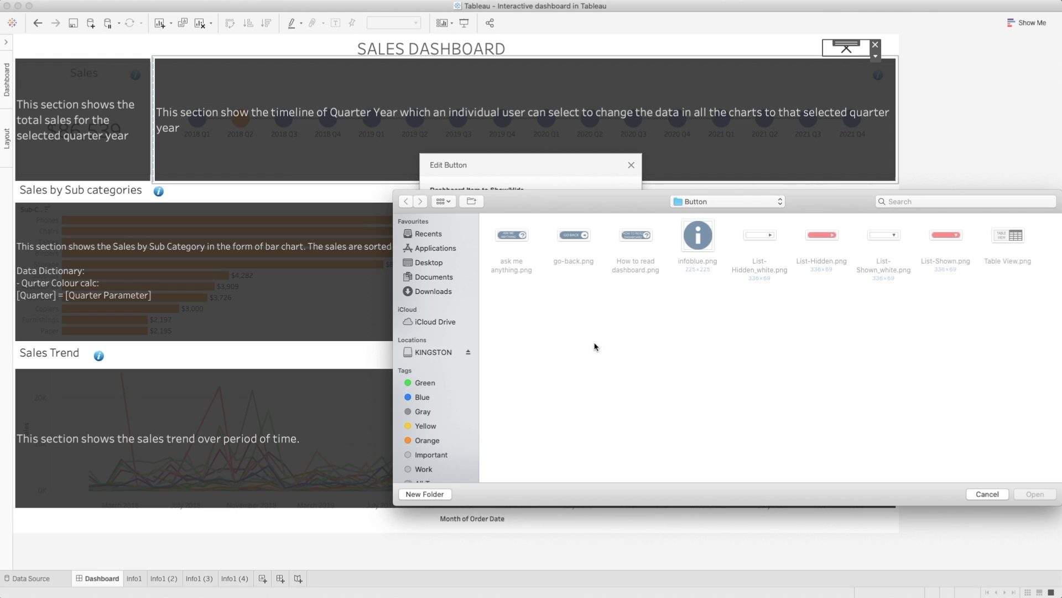
click(637, 239)
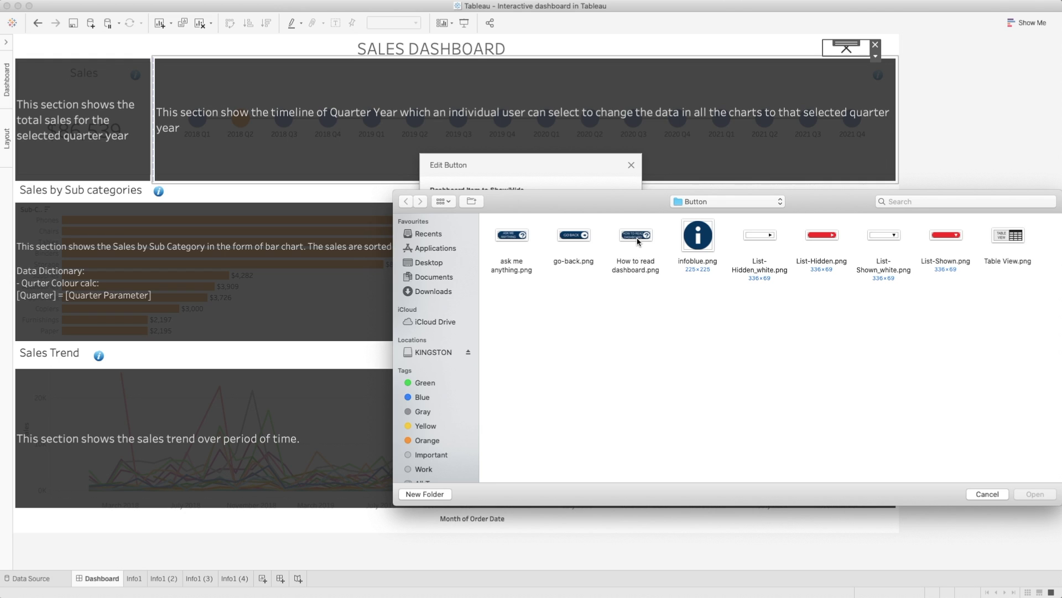
double_click(636, 240)
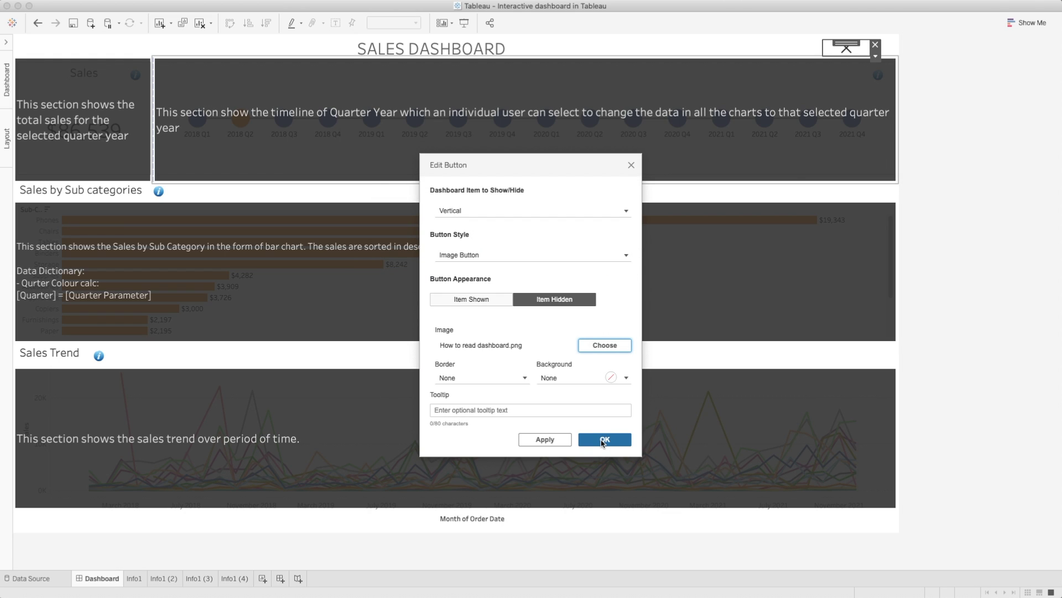
click(603, 440)
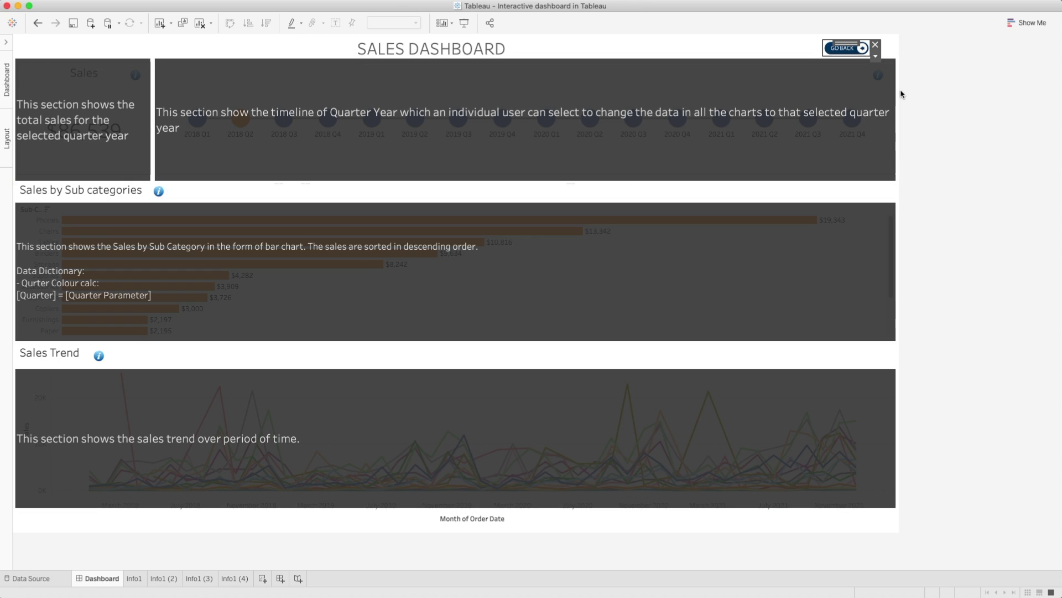
drag(822, 39, 869, 45)
click(938, 70)
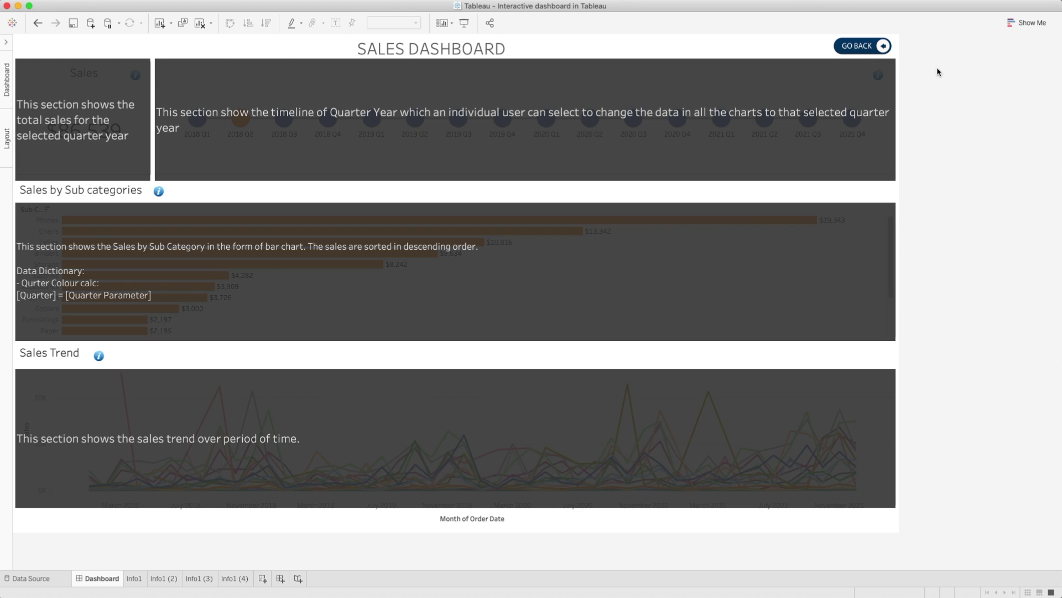
Step: Test the show/hide button by hiding the how-to-read overlay and showing it again
click(850, 46)
click(898, 52)
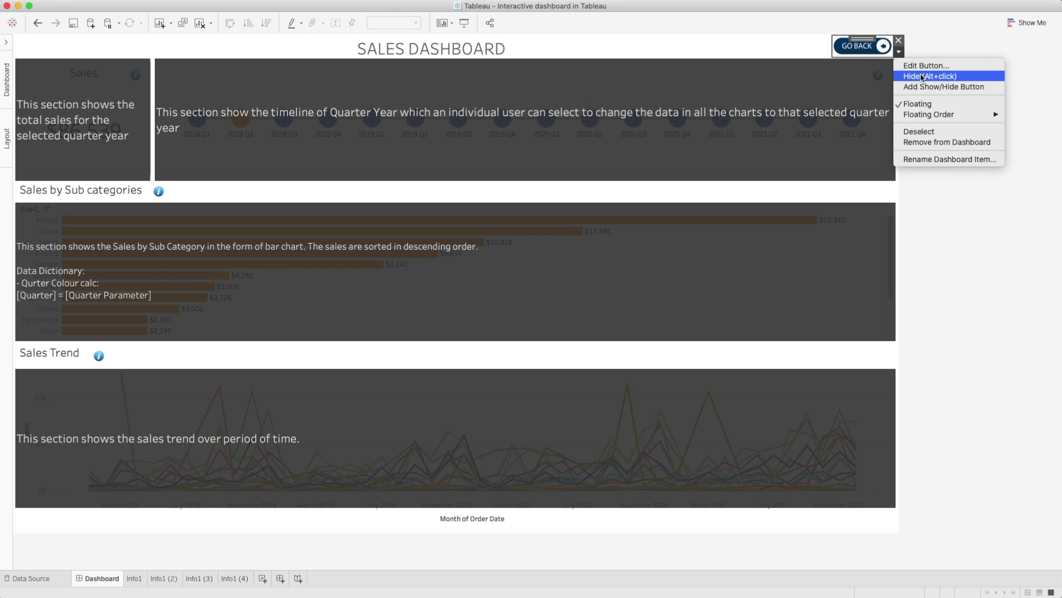
click(921, 75)
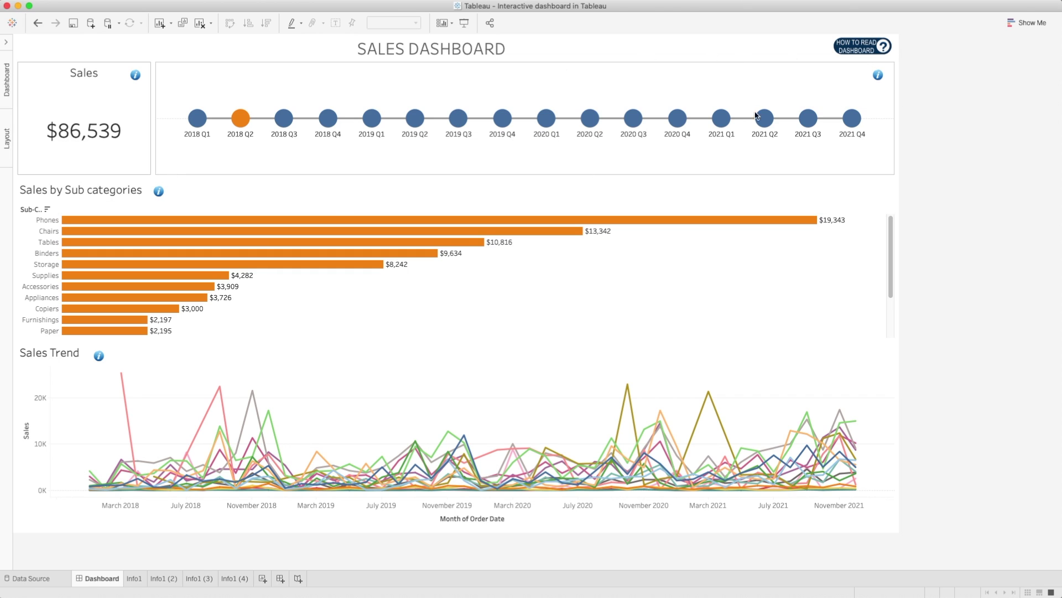
click(864, 45)
click(897, 53)
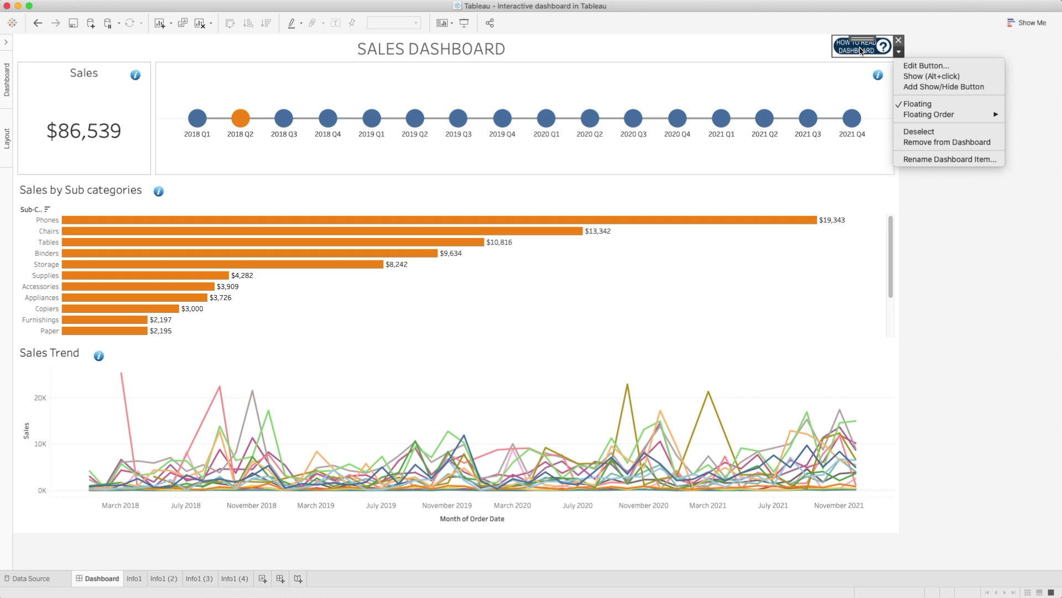
click(922, 81)
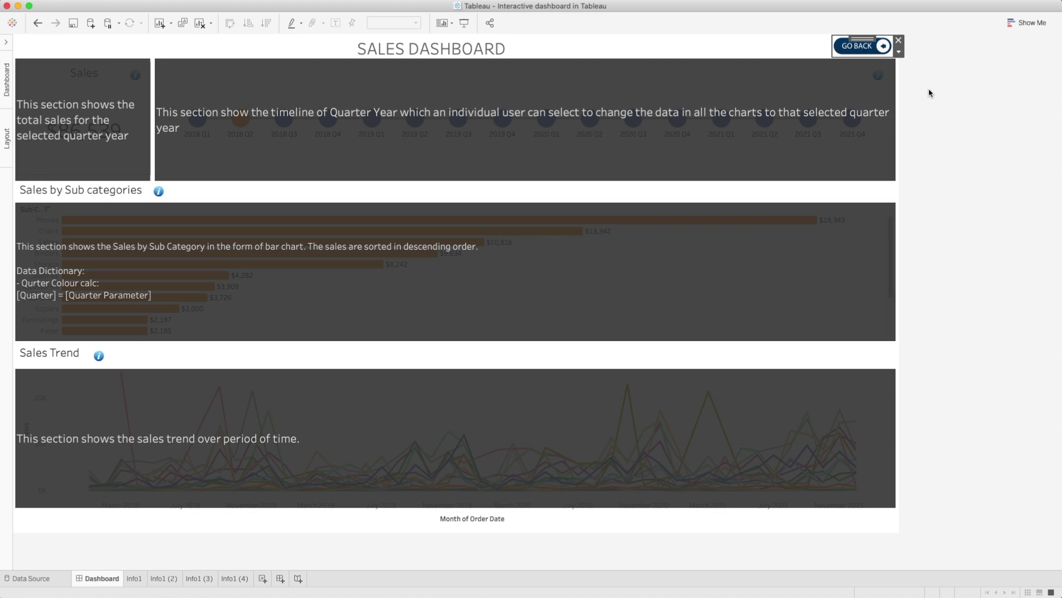